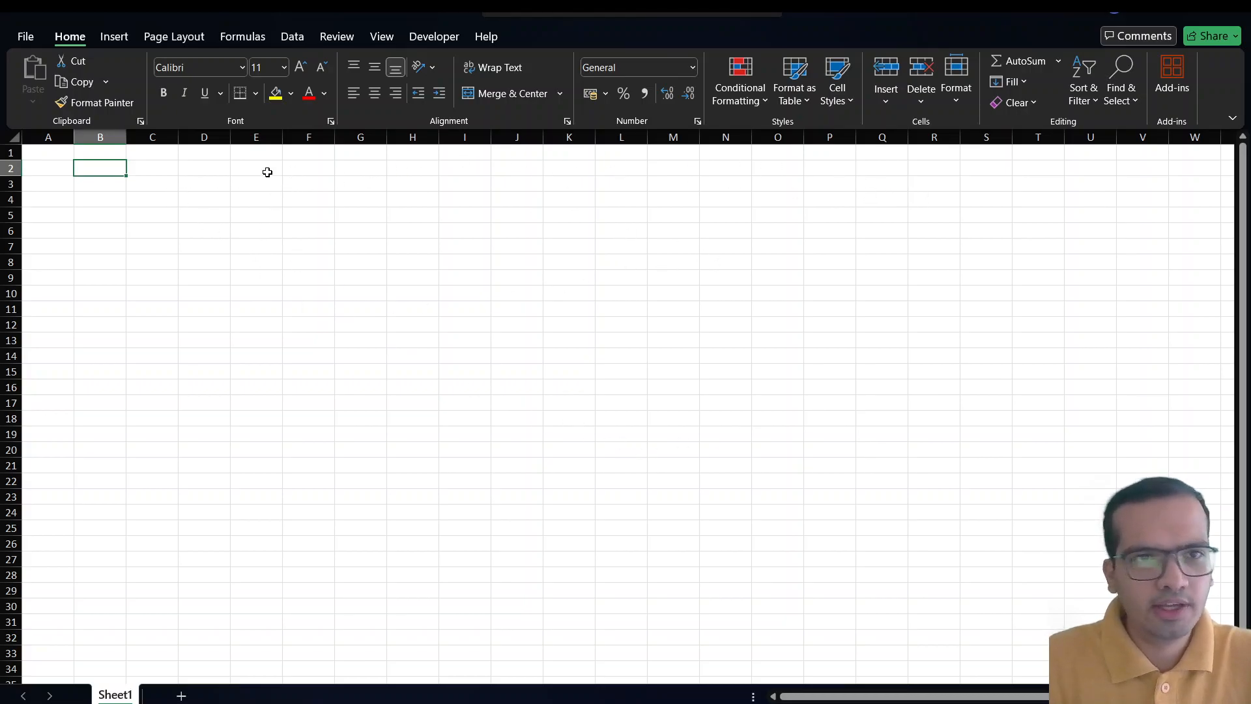
{"action": "left_click", "coordinate": [224, 176]}
{"action": "left_click", "coordinate": [292, 184]}
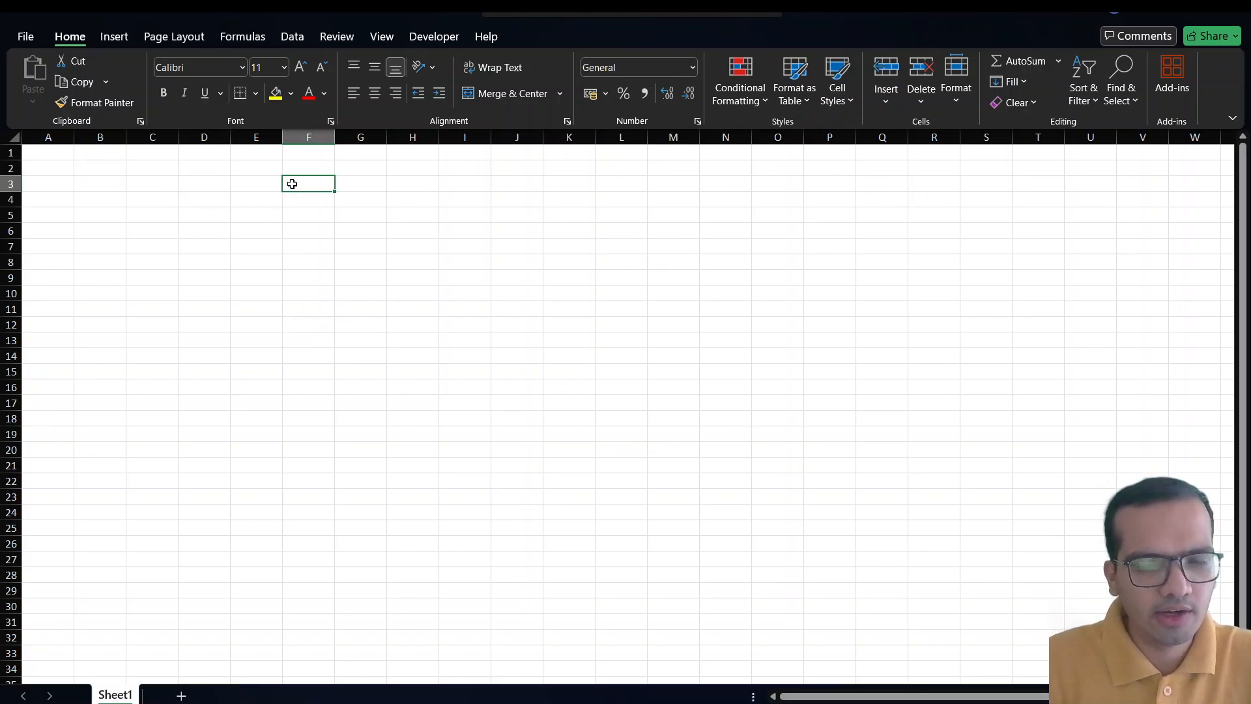
{"action": "left_click", "coordinate": [380, 202]}
{"action": "left_click", "coordinate": [580, 219]}
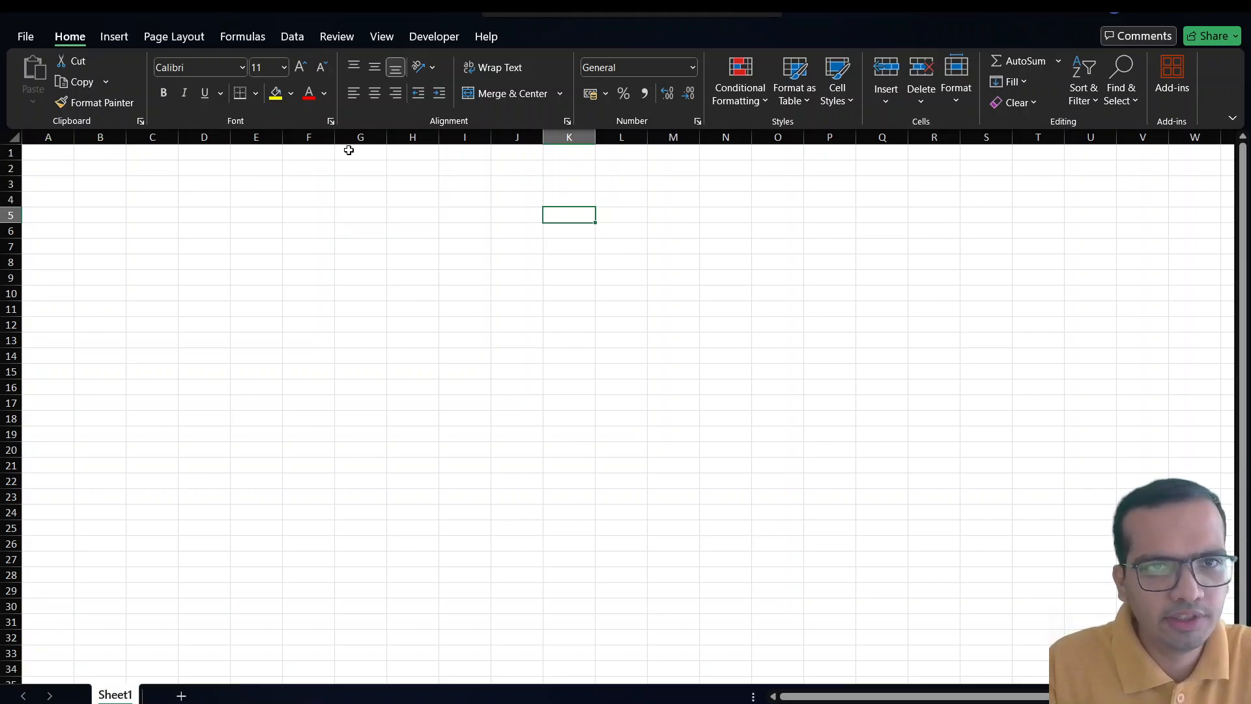
- Check where the empty worksheet ends at its last column and its last row, returning to cell A1 each time
{"action": "left_click", "coordinate": [58, 151]}
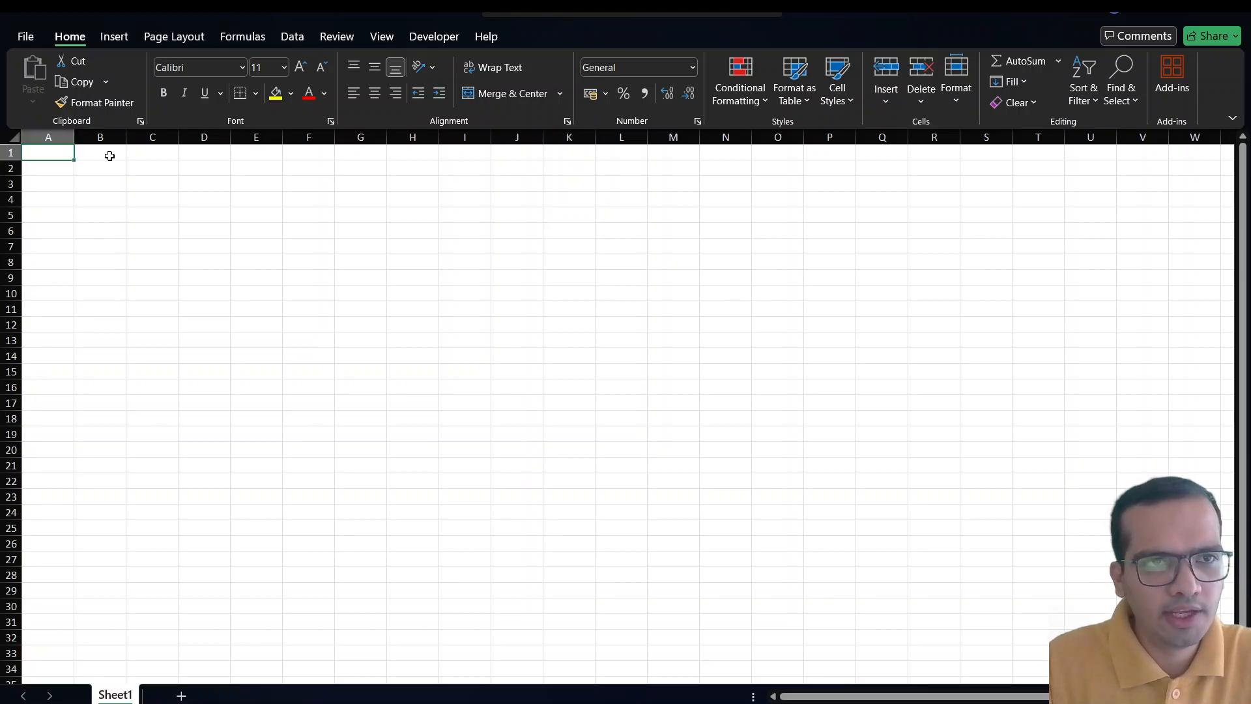
{"action": "key", "text": "ctrl+Right"}
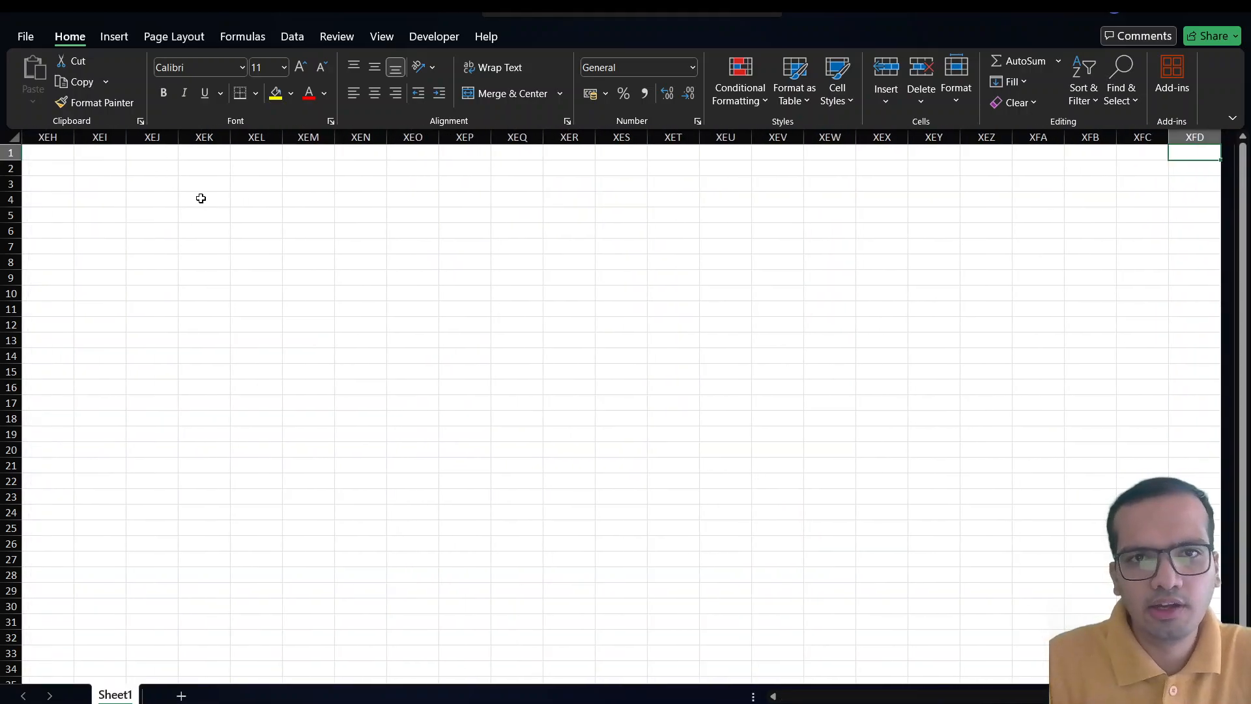
{"action": "key", "text": "ctrl+Left"}
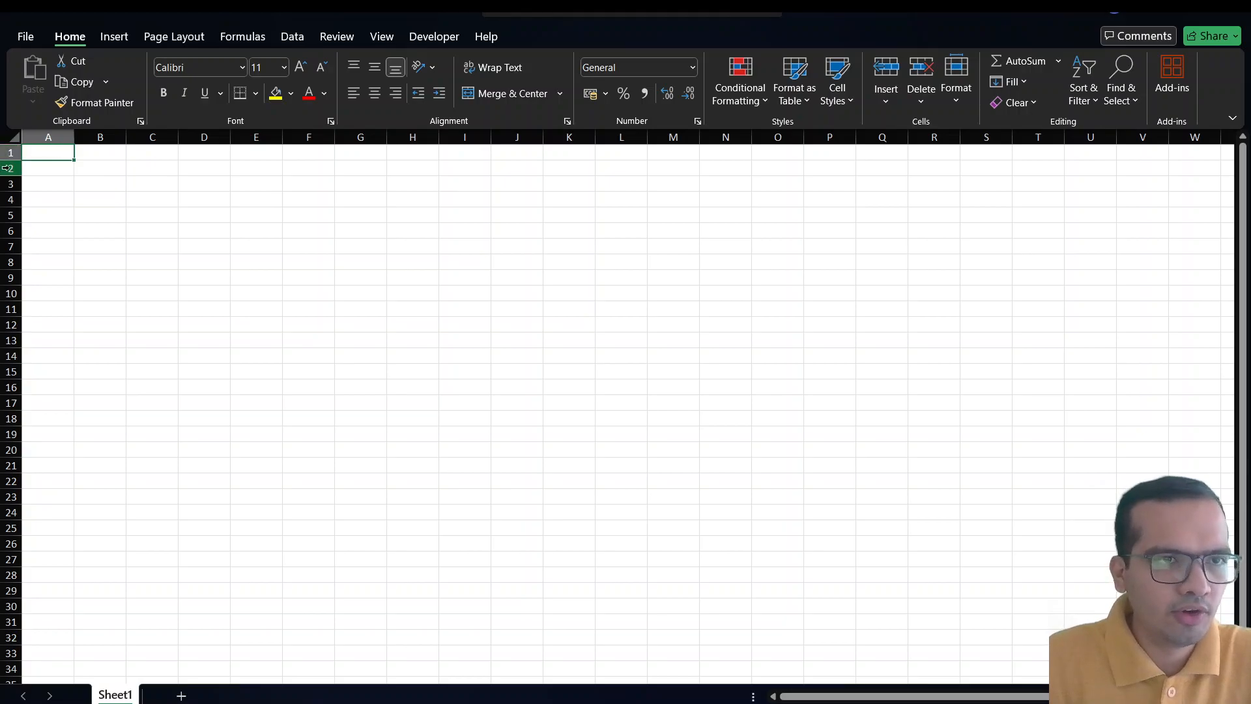
{"action": "left_click", "coordinate": [61, 203]}
{"action": "key", "text": "ctrl+Down"}
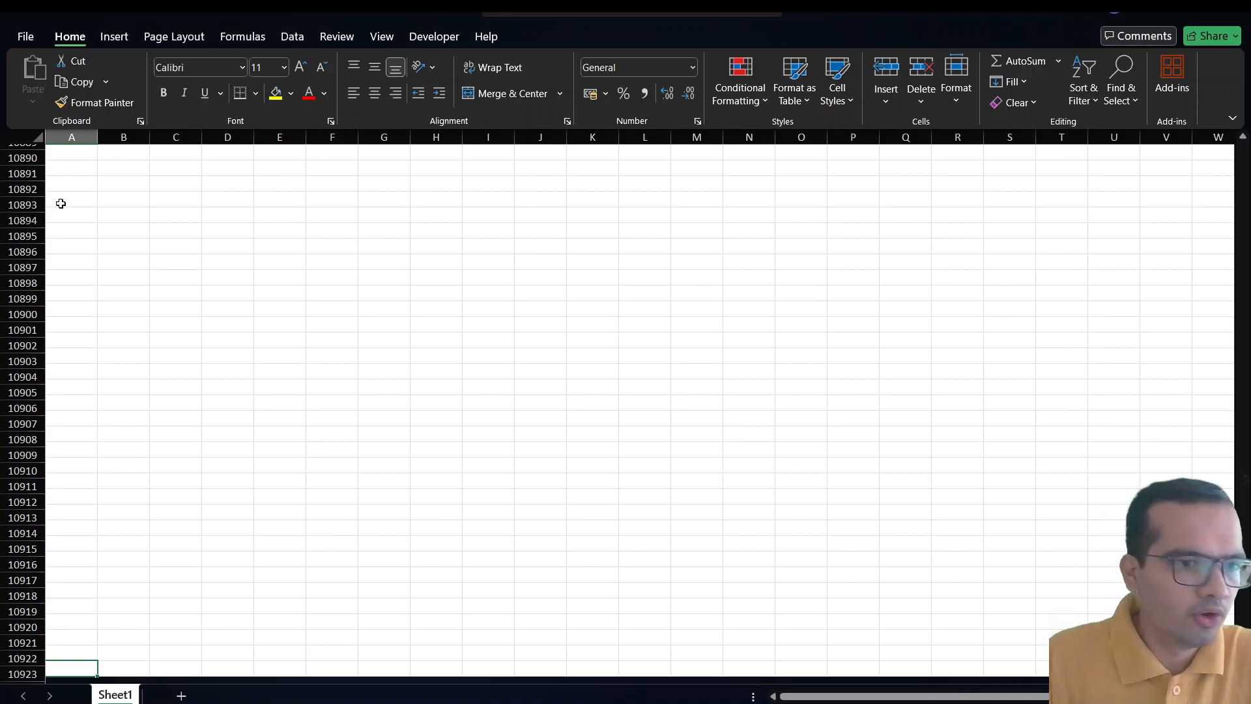
{"action": "key", "text": "ctrl+Down"}
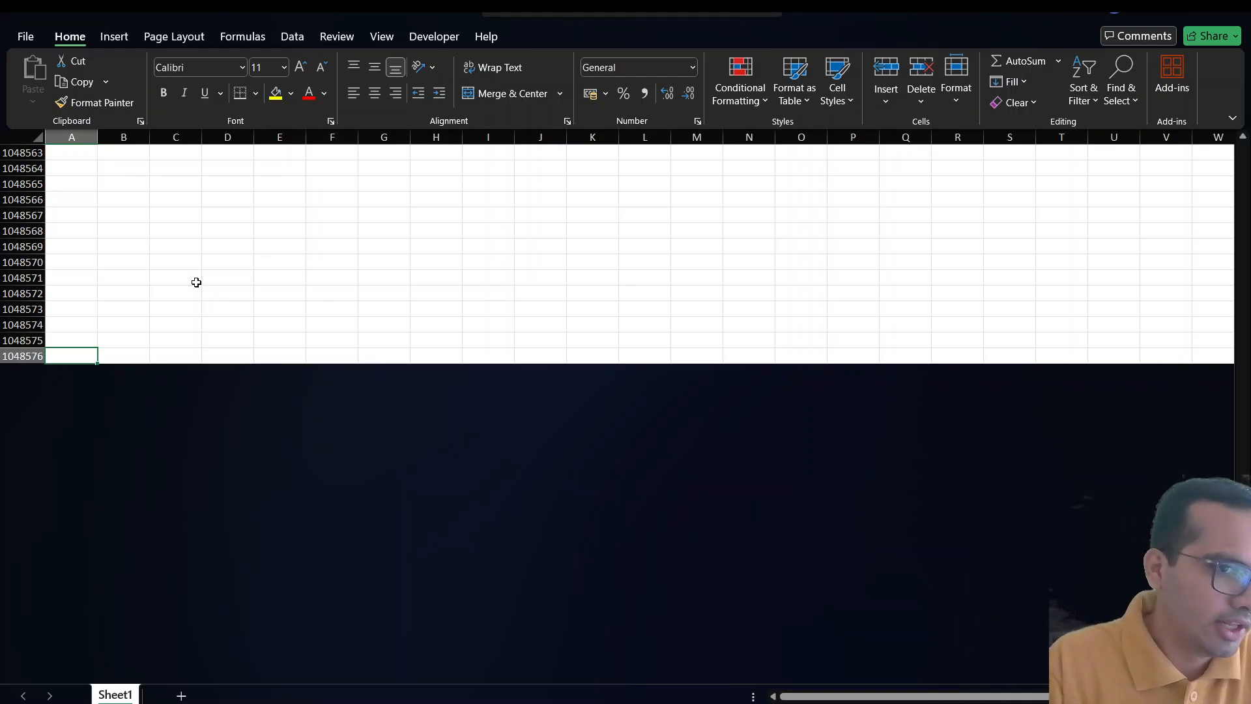
{"action": "key", "text": "ctrl+Up"}
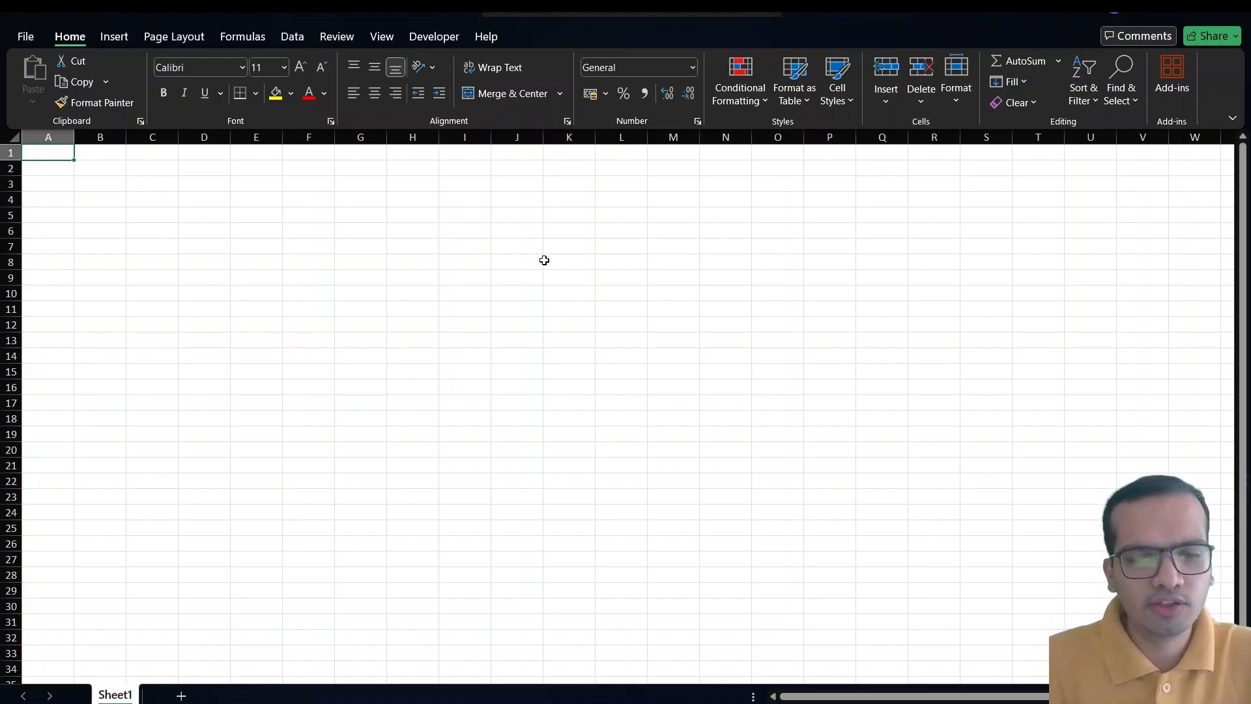
- Review the commands in each ribbon category, from the file options through Insert, Data, Review and Developer to Help, and return to the Home commands
{"action": "left_click", "coordinate": [396, 211]}
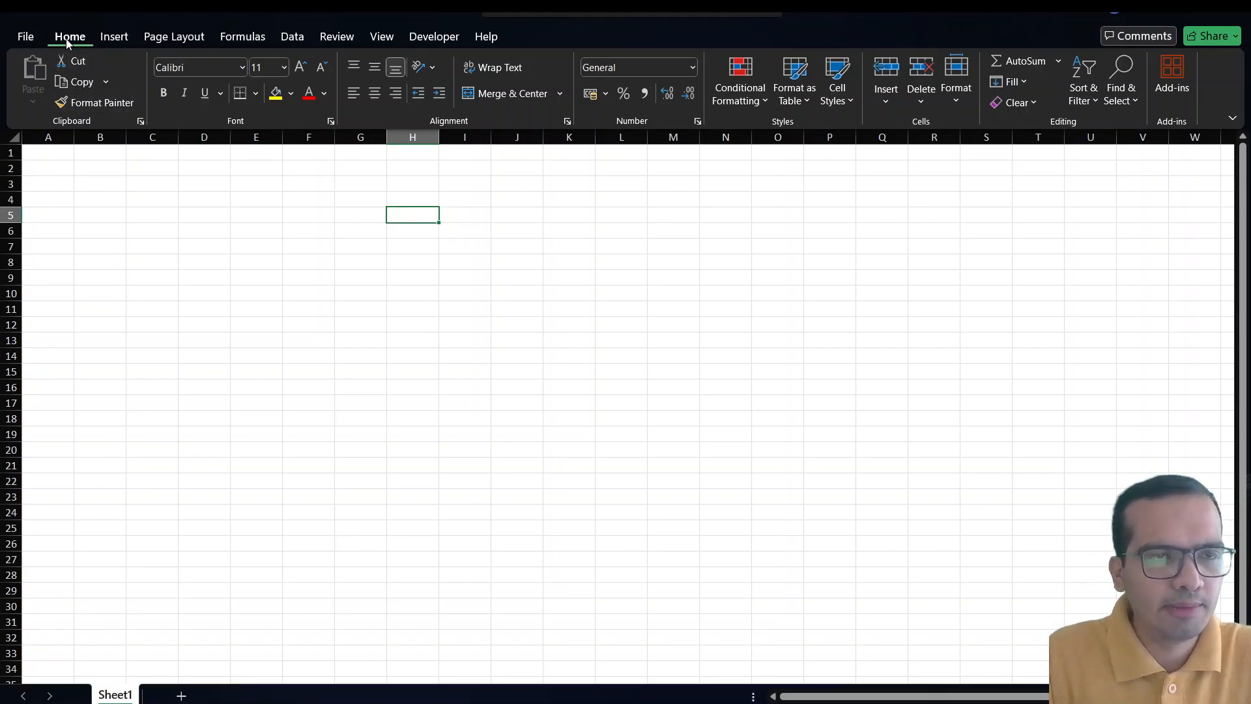
{"action": "left_click", "coordinate": [25, 39]}
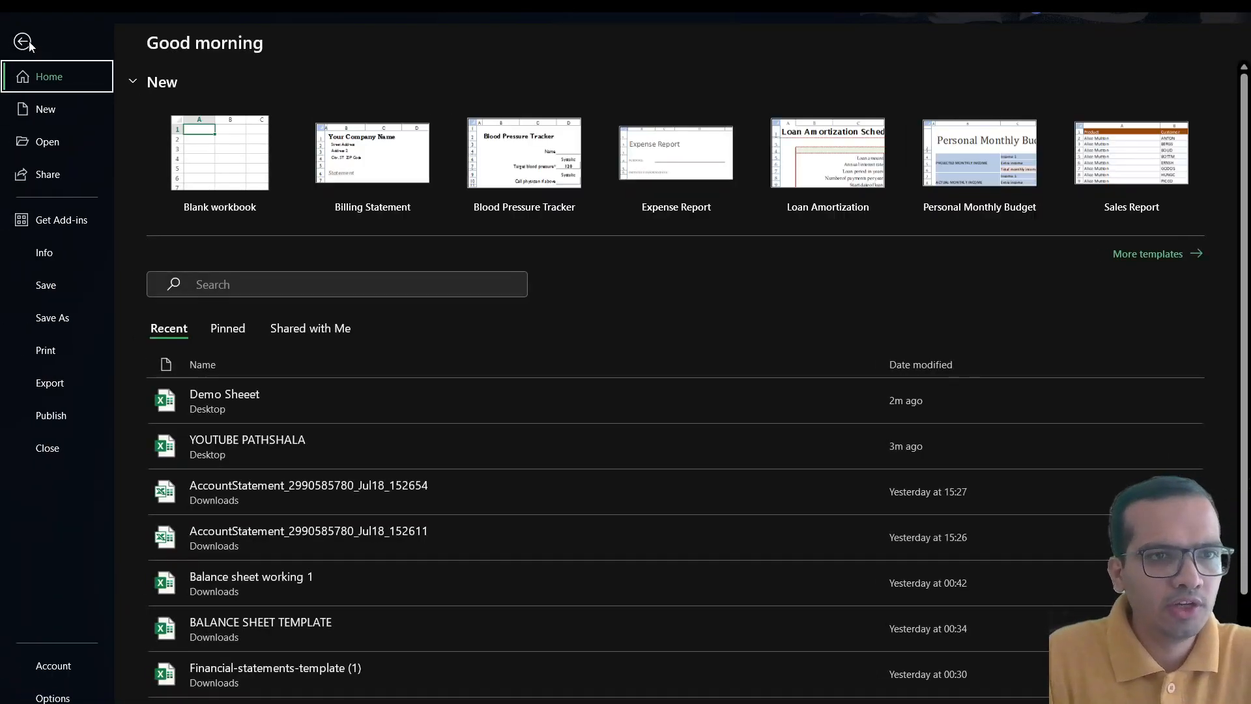
{"action": "key", "text": "Escape"}
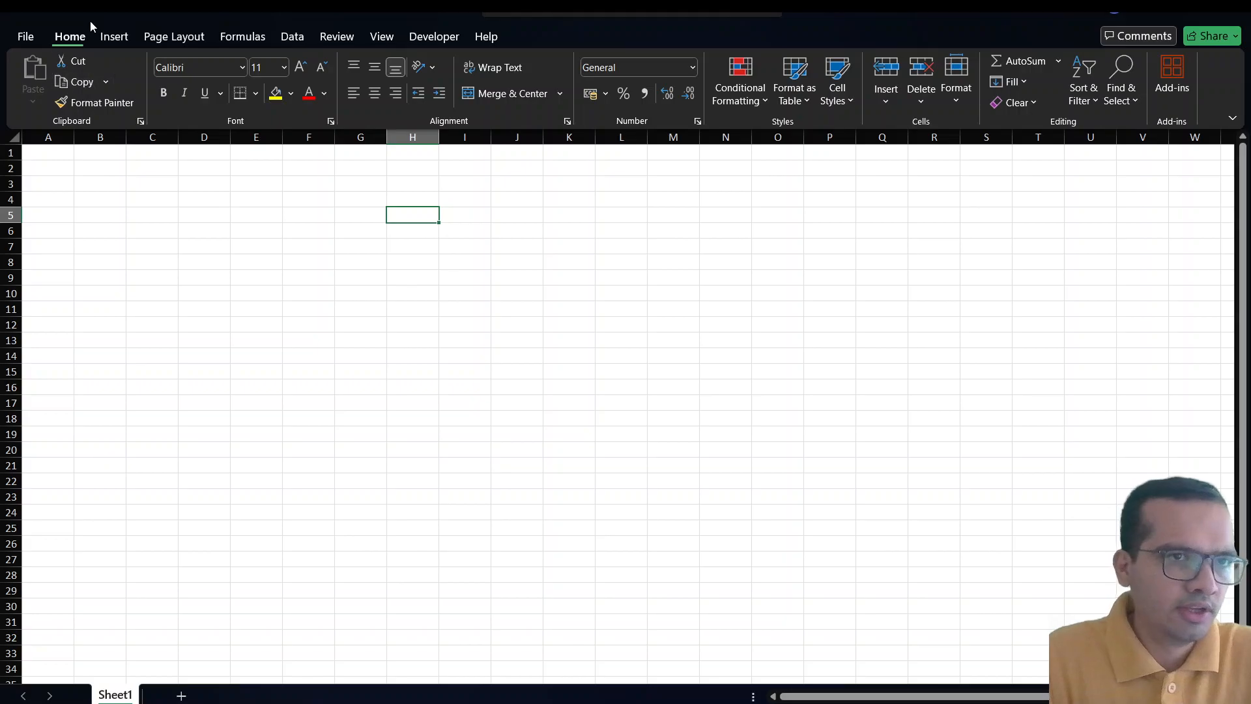
{"action": "left_click", "coordinate": [133, 37]}
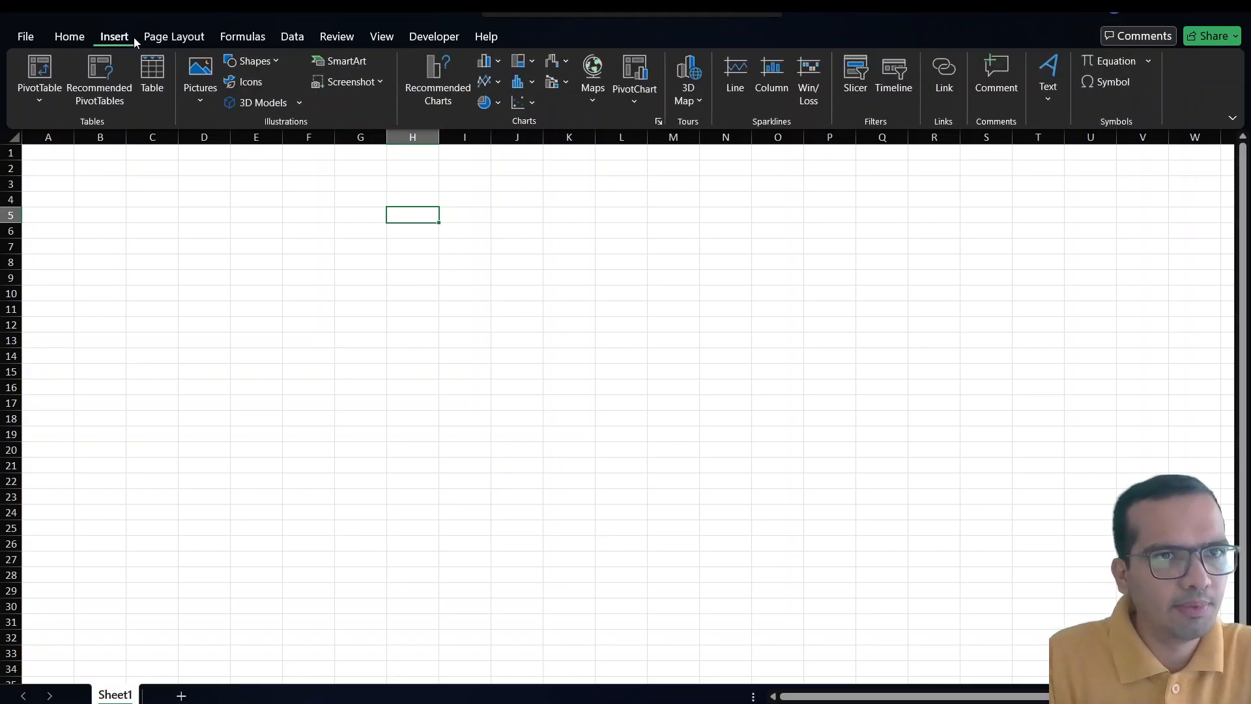
{"action": "left_click", "coordinate": [175, 43]}
{"action": "left_click", "coordinate": [263, 45]}
{"action": "left_click", "coordinate": [299, 37]}
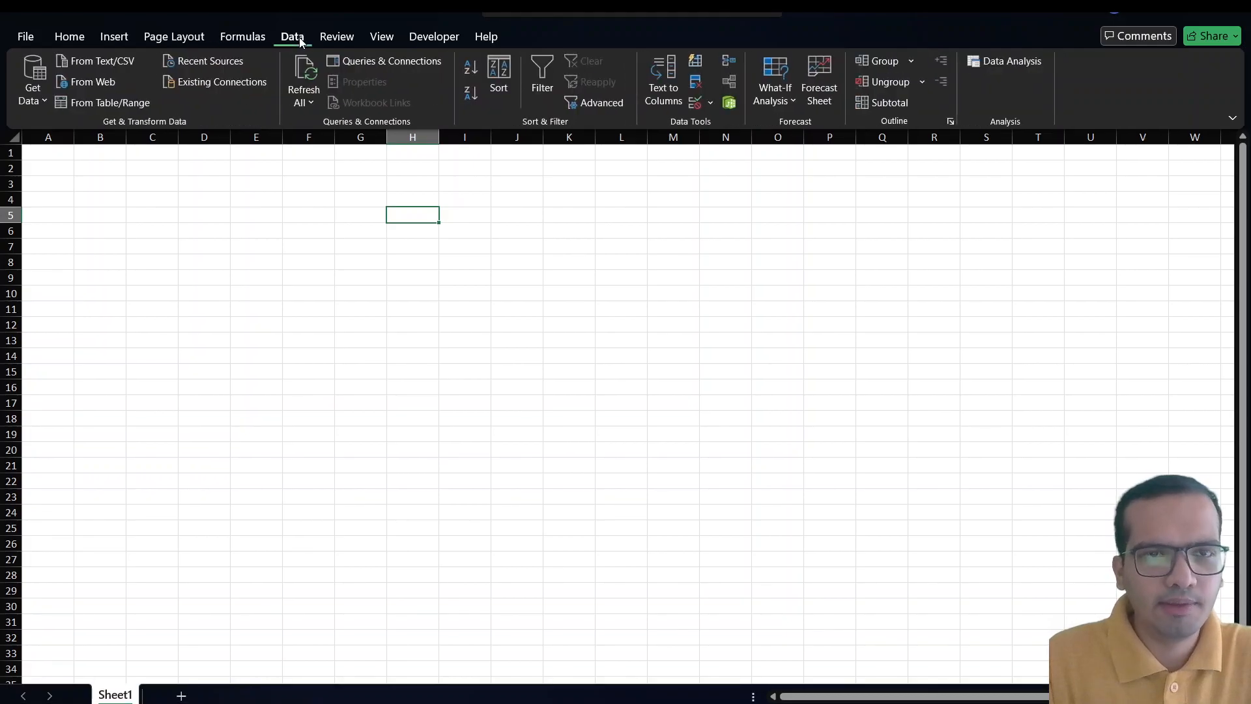
{"action": "left_click", "coordinate": [335, 38]}
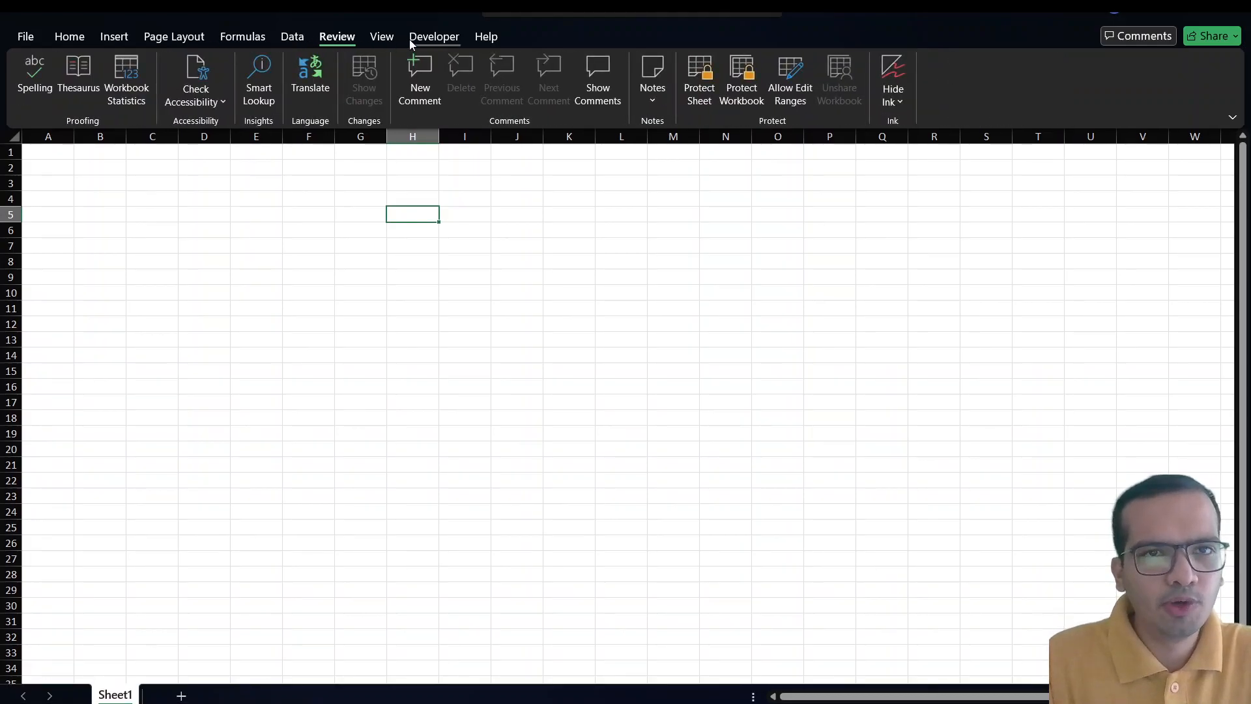
{"action": "left_click", "coordinate": [388, 37]}
{"action": "left_click", "coordinate": [436, 37]}
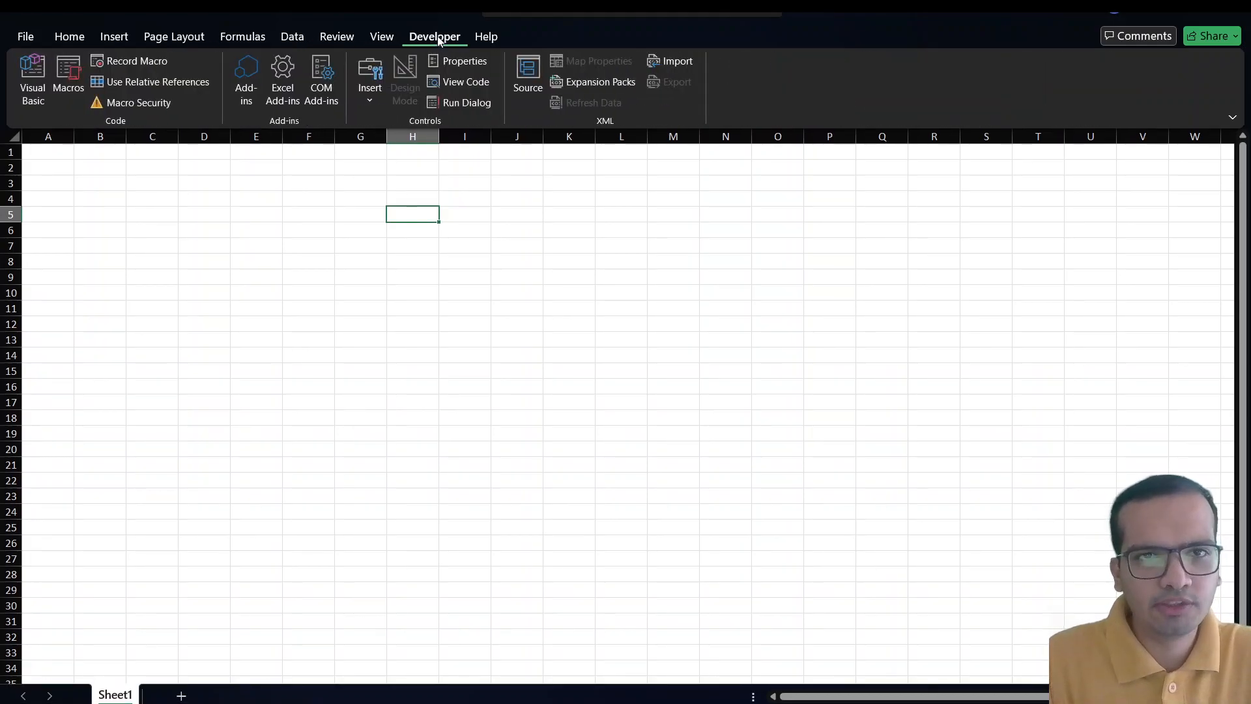
{"action": "left_click", "coordinate": [473, 37]}
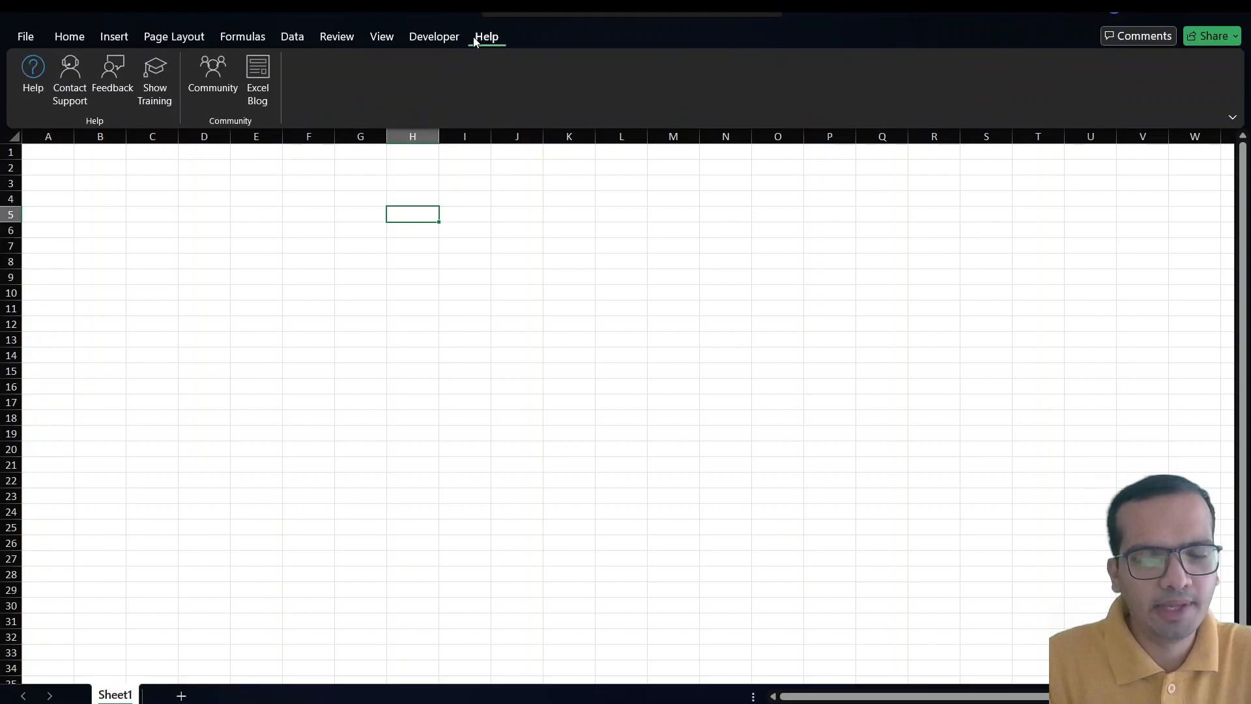
{"action": "left_click", "coordinate": [439, 37]}
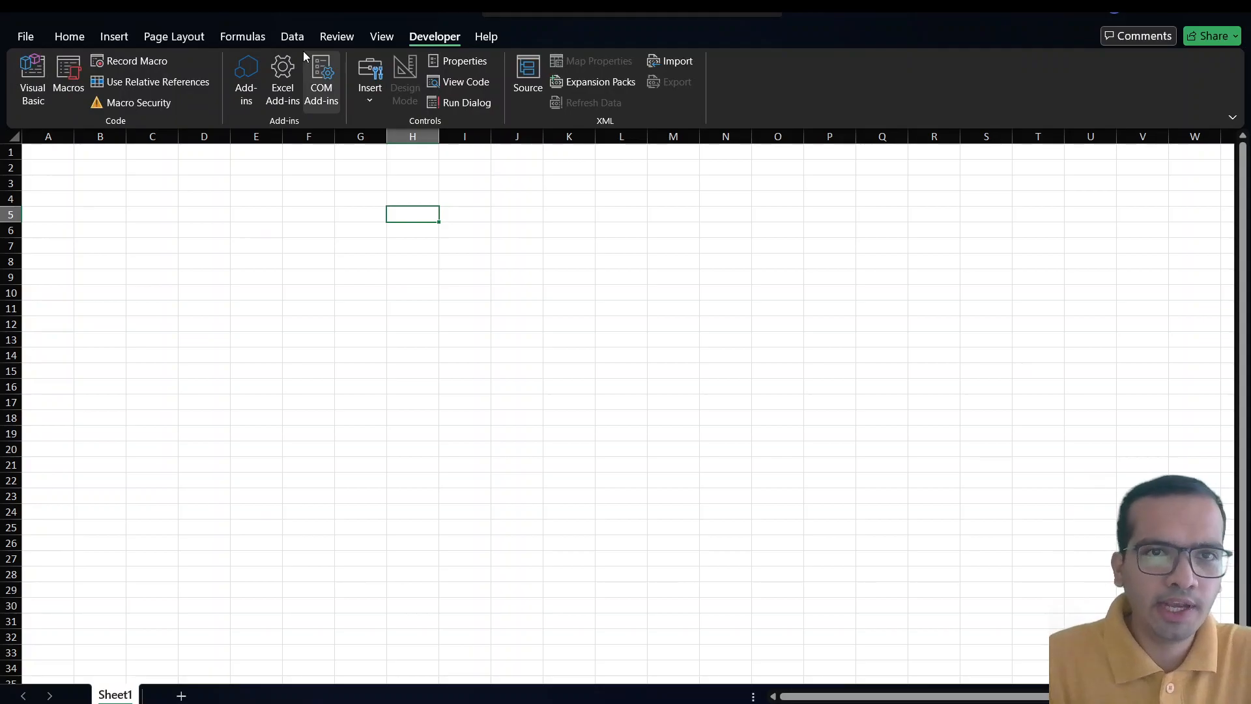
{"action": "left_click", "coordinate": [71, 37]}
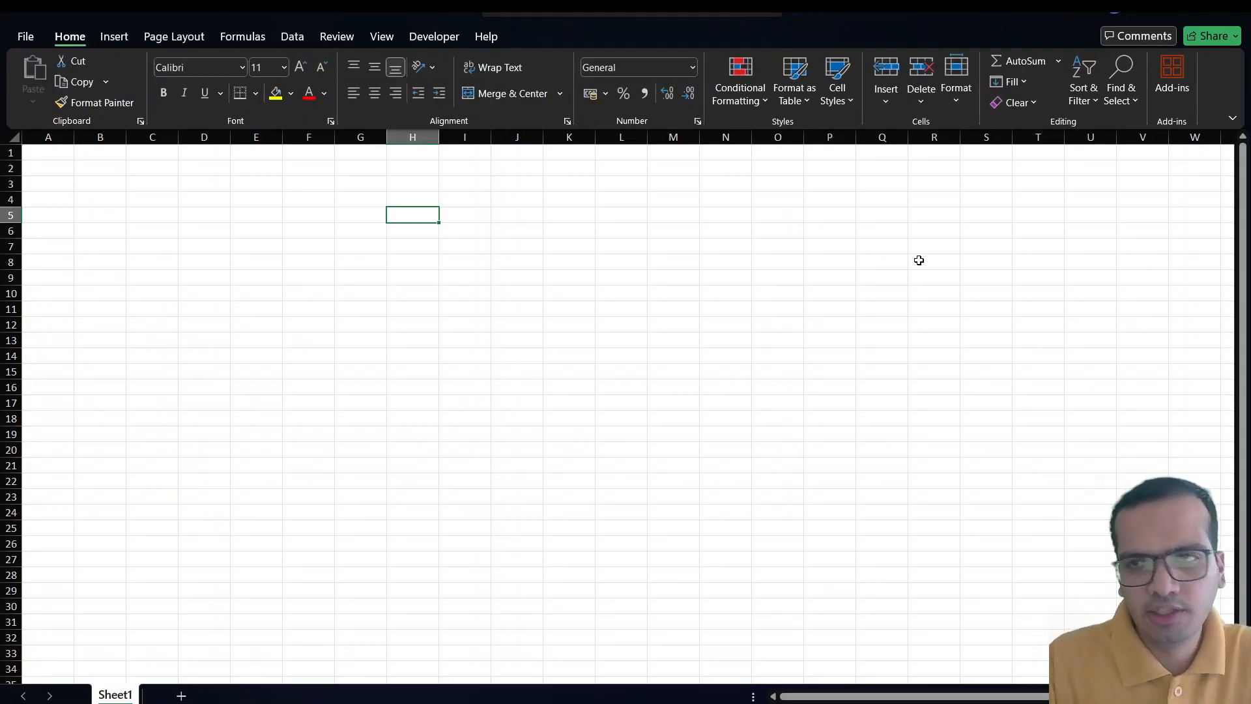
{"action": "left_click_drag", "start_coordinate": [1244, 264], "coordinate": [1244, 280]}
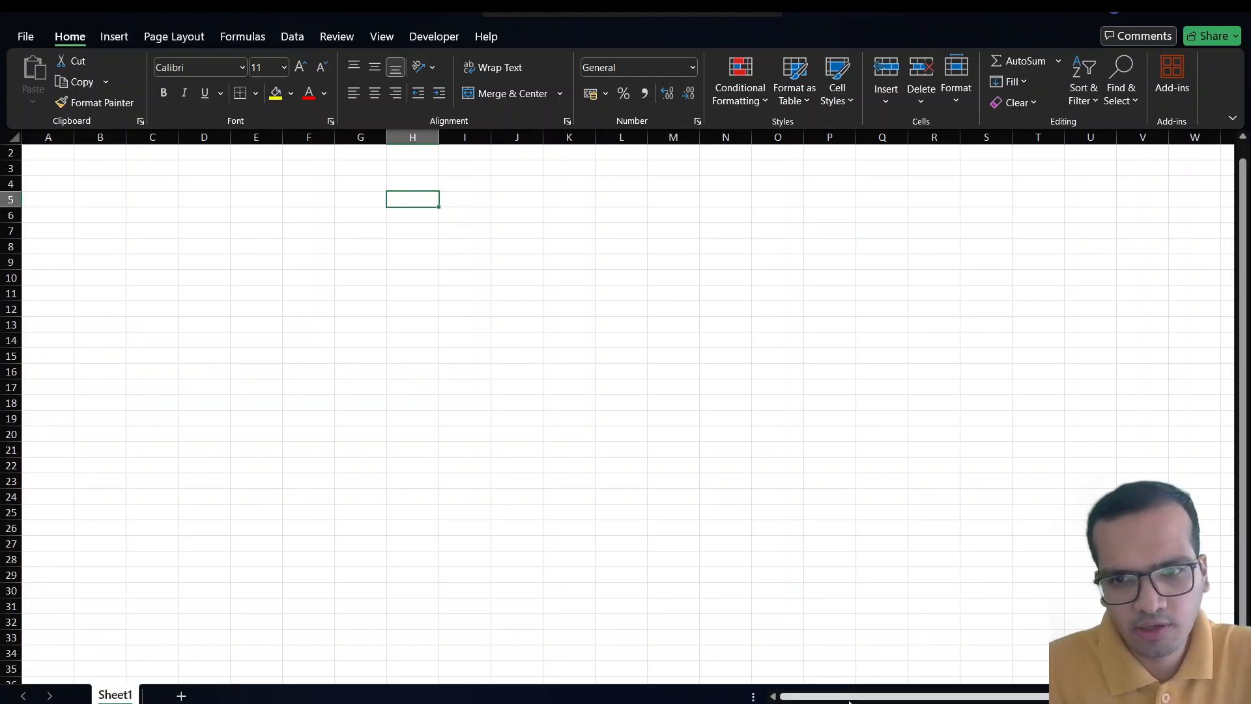
{"action": "mouse_move", "coordinate": [848, 699]}
{"action": "left_mouse_down"}
{"action": "mouse_move", "coordinate": [906, 693]}
{"action": "mouse_move", "coordinate": [841, 692]}
{"action": "left_mouse_up"}
{"action": "scroll", "coordinate": [570, 507], "scroll_direction": "left", "scroll_amount": 1}
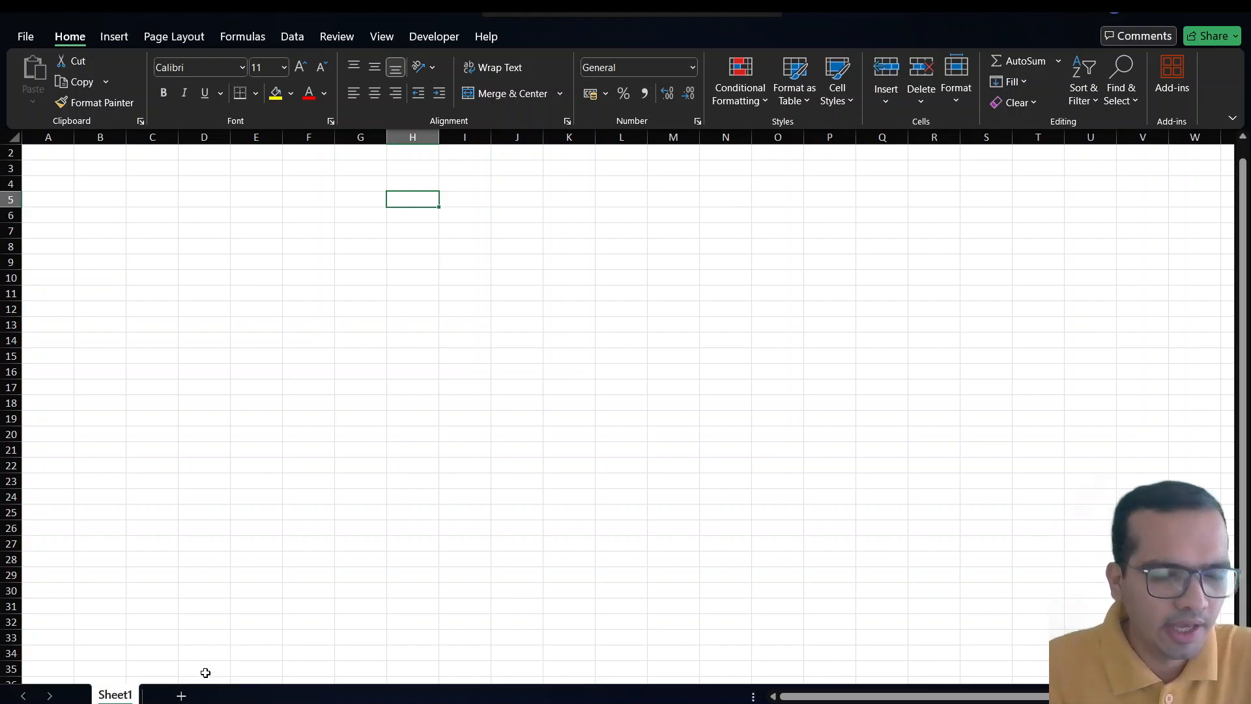
- Add two new worksheets to the workbook and return to Sheet1
{"action": "left_click", "coordinate": [182, 696]}
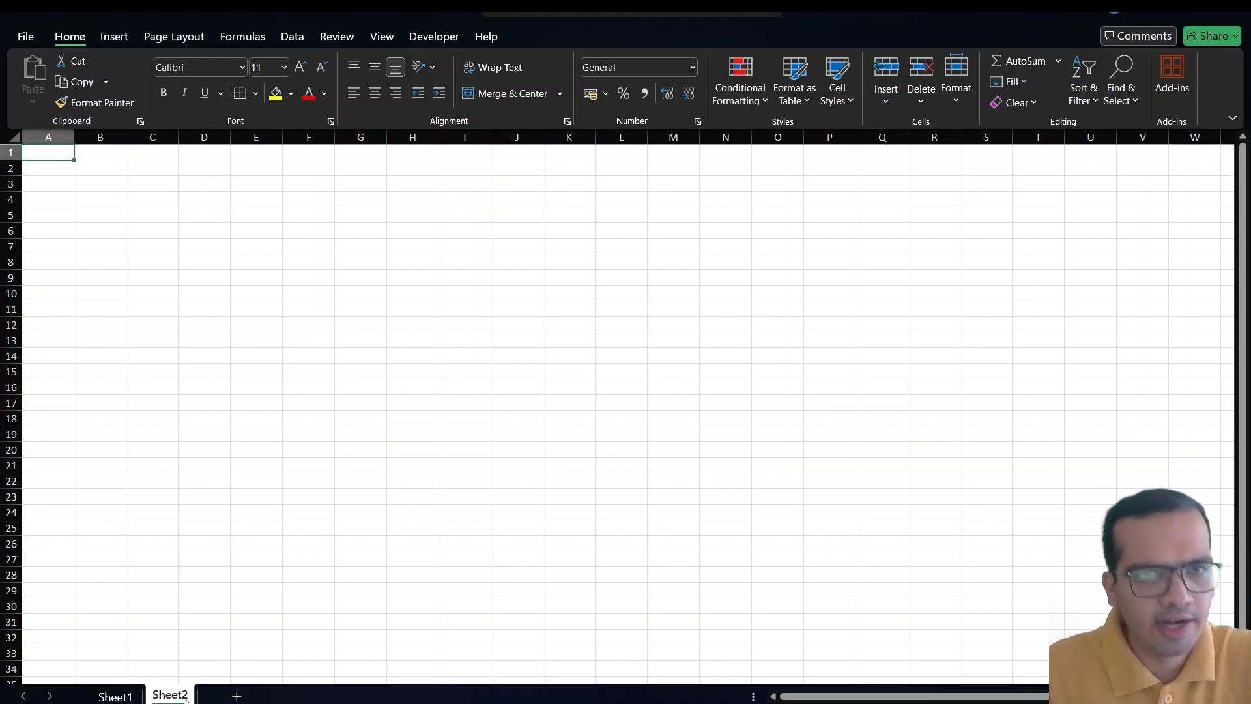
{"action": "left_click", "coordinate": [235, 696]}
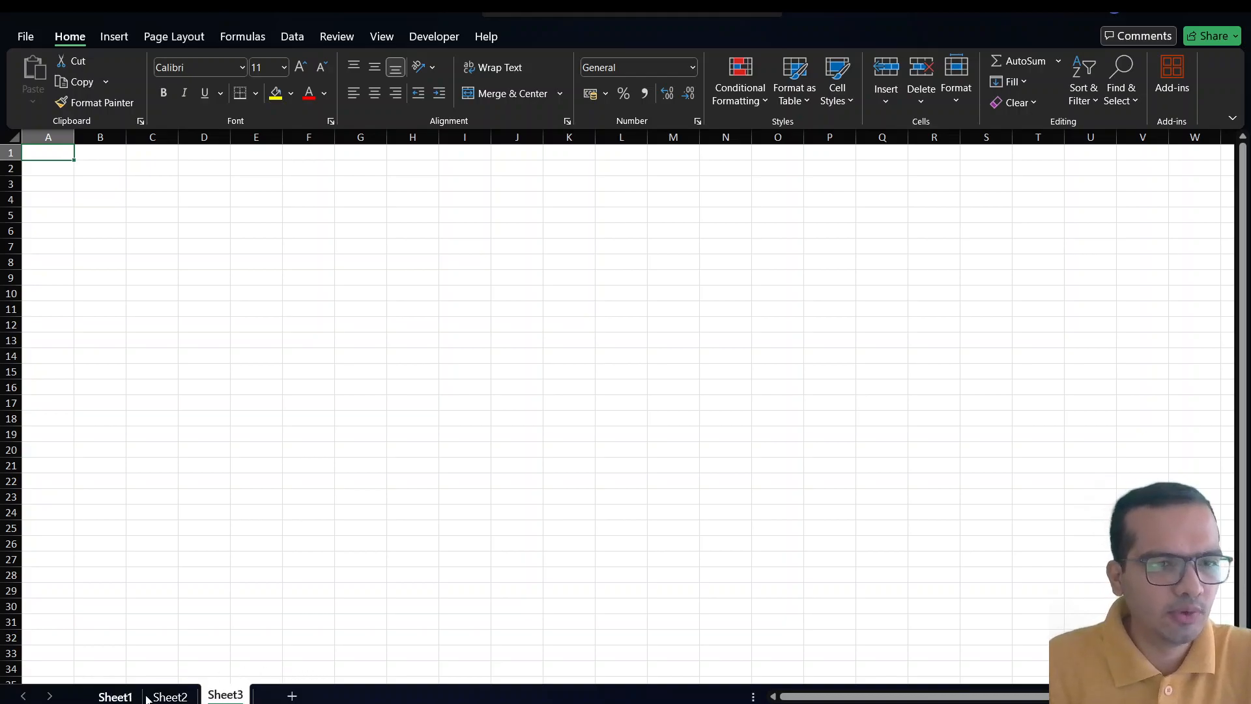
{"action": "left_click", "coordinate": [113, 696]}
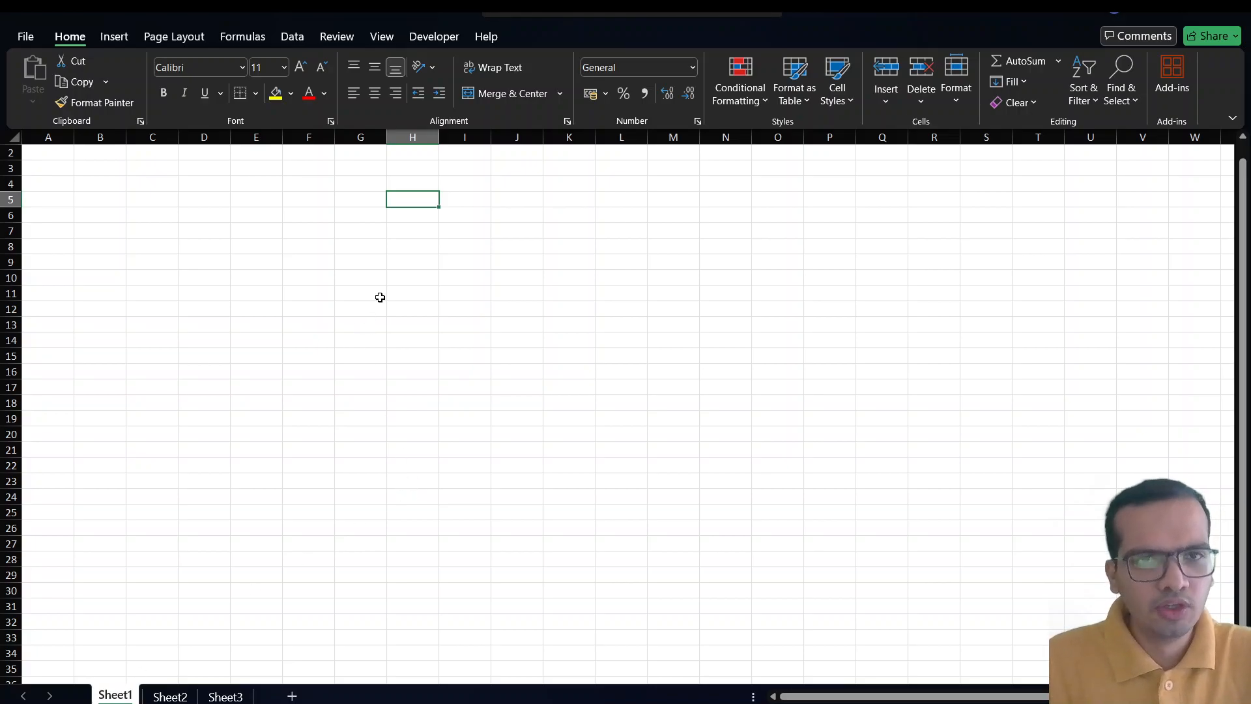
- Enter the text "Hello Everyone, Welcome to Youtube" in cell H6 of Sheet1
{"action": "left_click", "coordinate": [394, 243]}
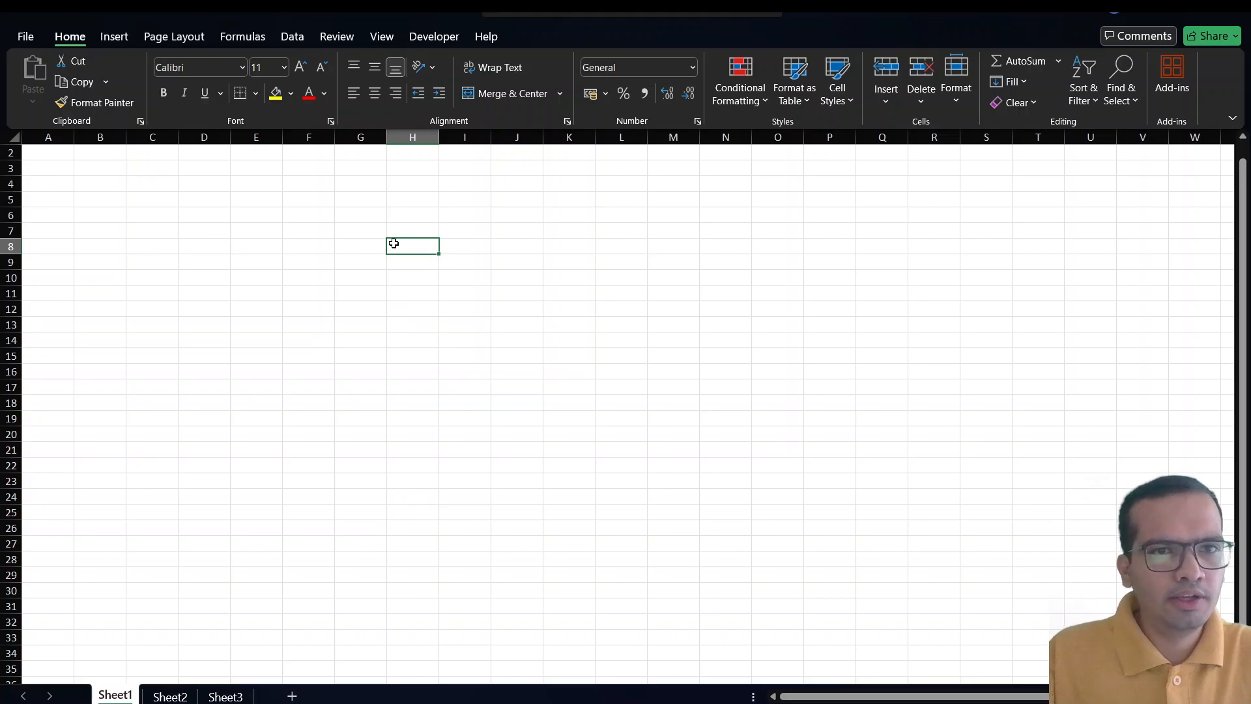
{"action": "key", "text": "Up"}
{"action": "key", "text": "Up"}
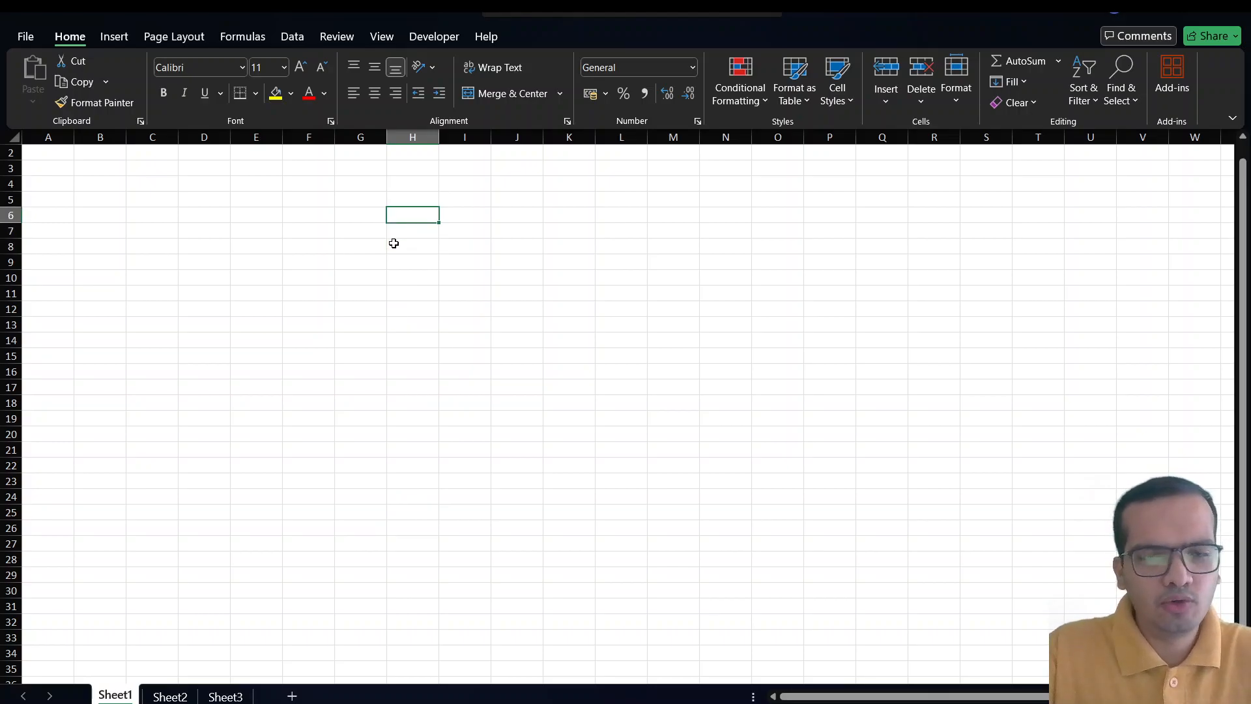
{"action": "type", "text": "Hello Eye"}
{"action": "key", "text": "BackSpace"}
{"action": "key", "text": "BackSpace"}
{"action": "type", "text": "veryone, W"}
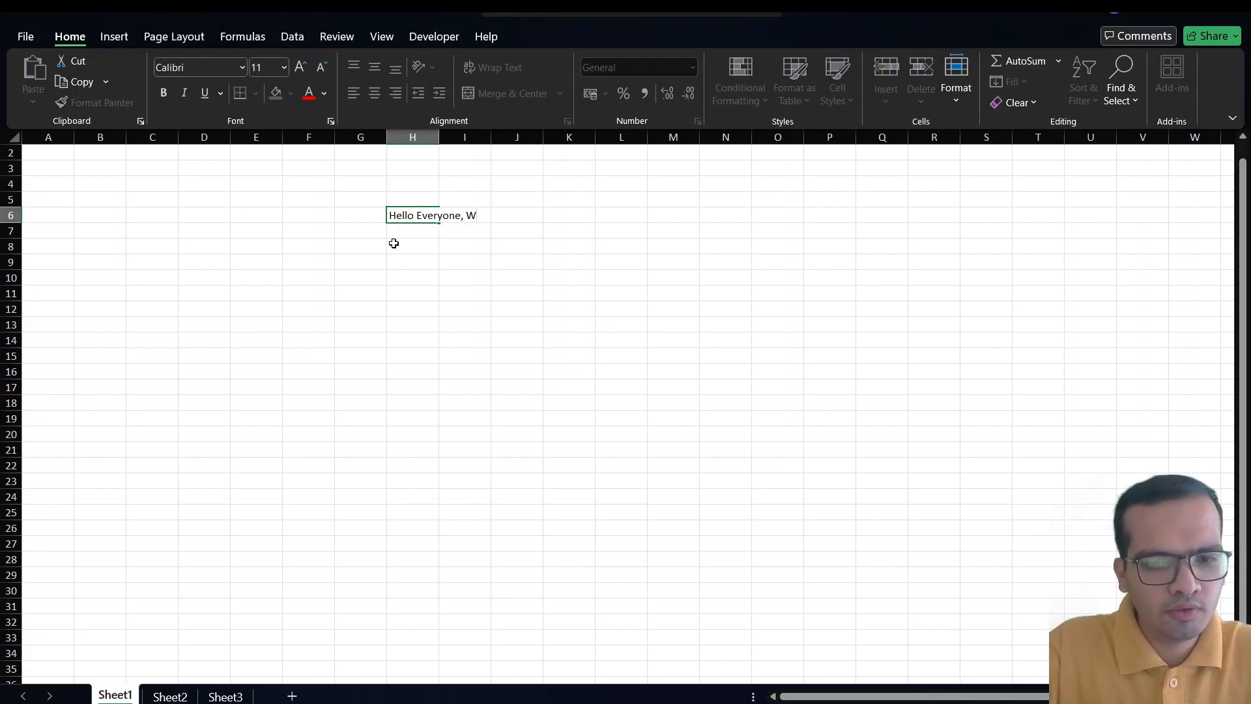
{"action": "type", "text": "elcome to Youtube"}
{"action": "key", "text": "Return"}
- Append the word "Pathshala" to the welcome text in cell H6, keeping the cell selected
{"action": "key", "text": "Up"}
{"action": "key", "text": "F2"}
{"action": "type", "text": "Pathshala"}
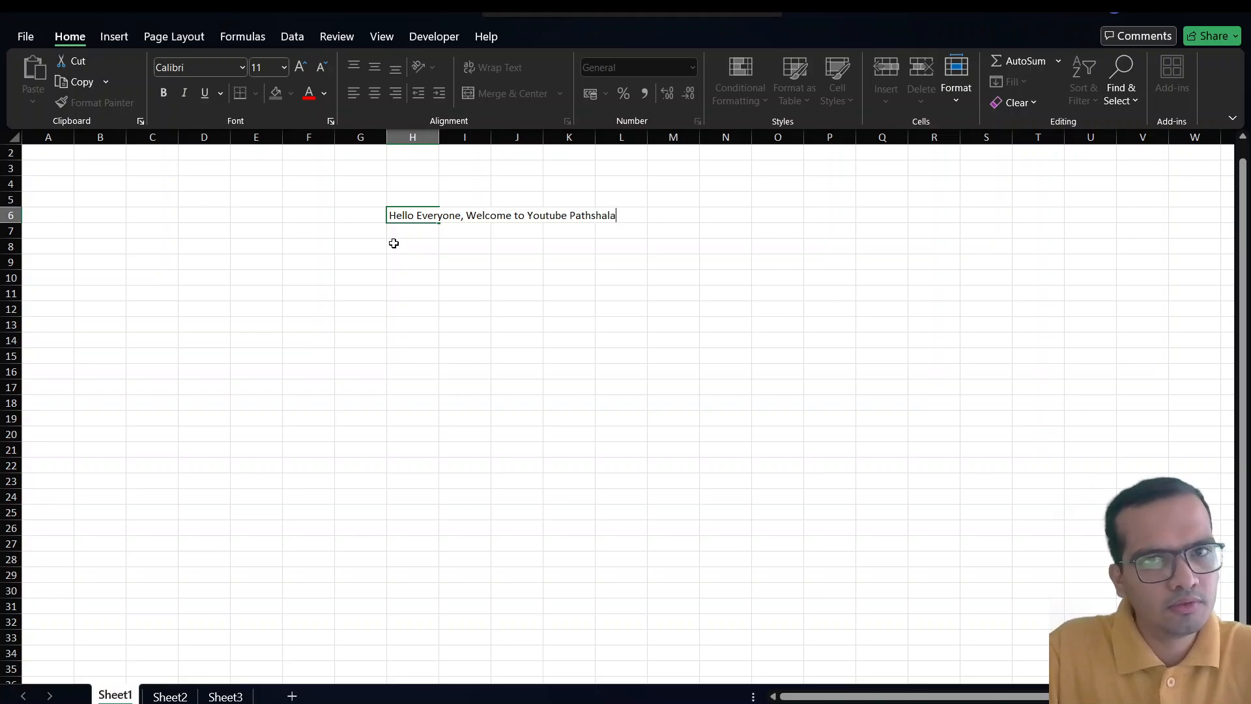
{"action": "key", "text": "ctrl+Return"}
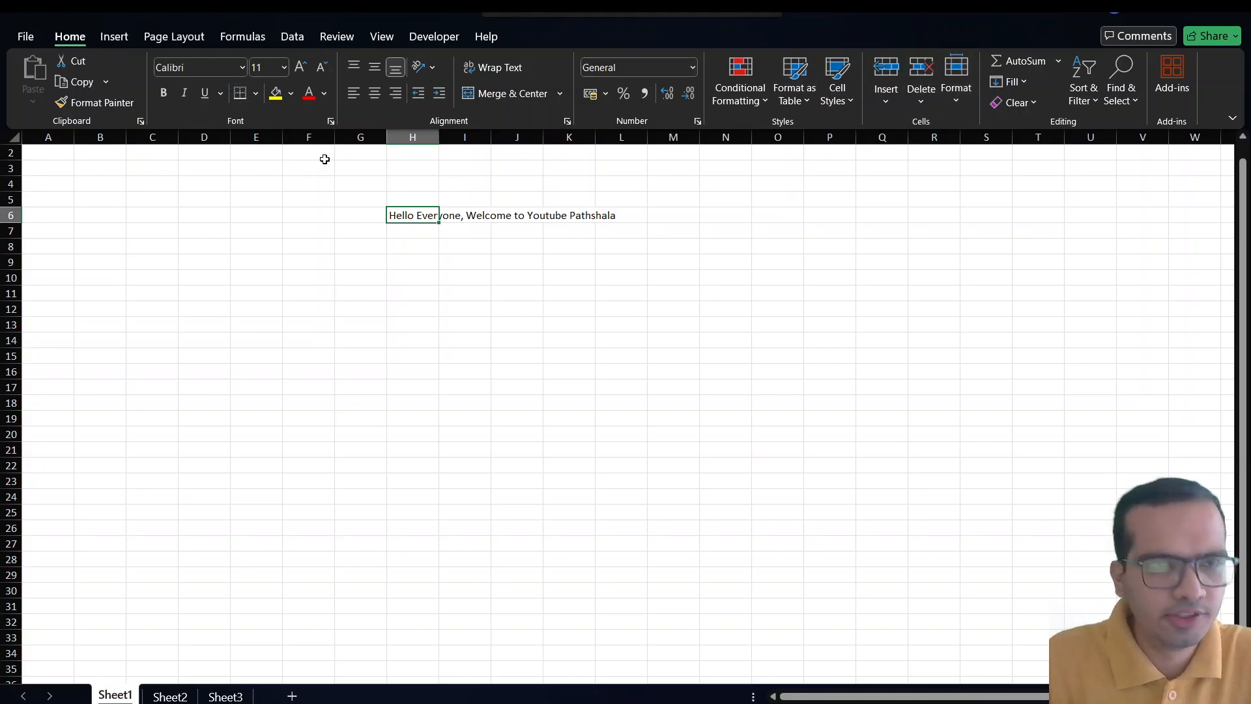
- Move the welcome text from cell H6 to cell B5 by cutting and pasting it
{"action": "left_click", "coordinate": [85, 65]}
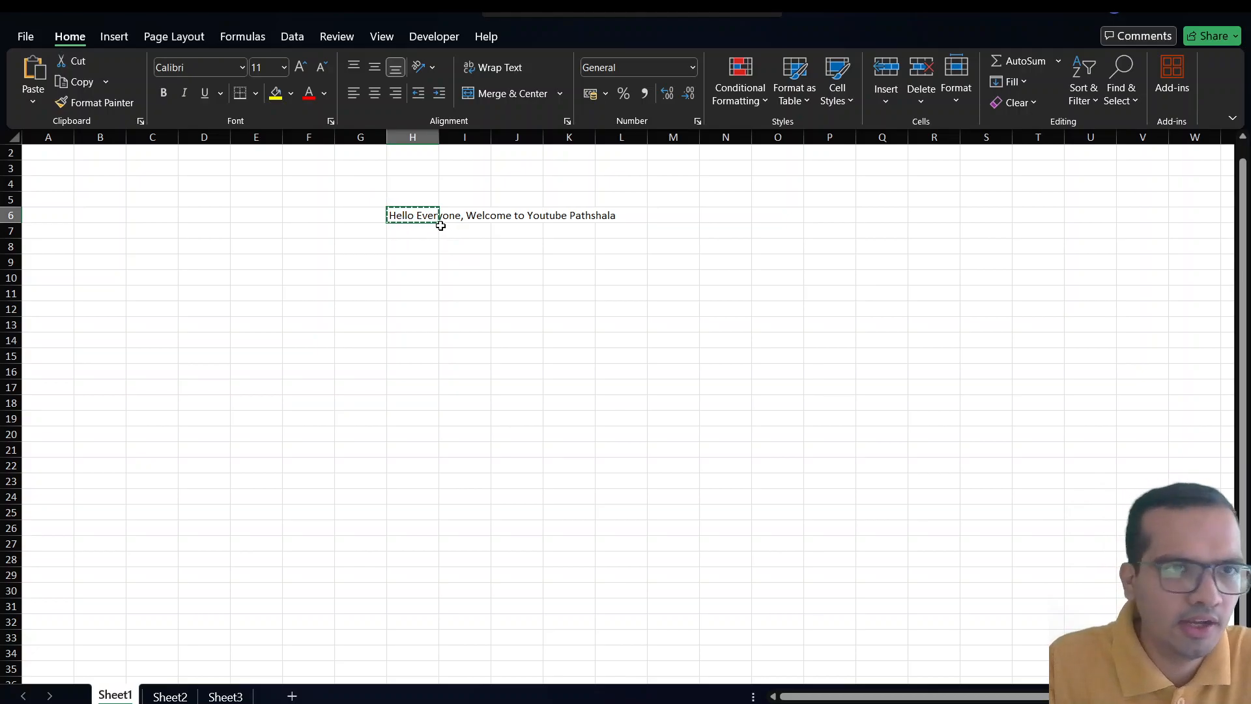
{"action": "left_click", "coordinate": [110, 197]}
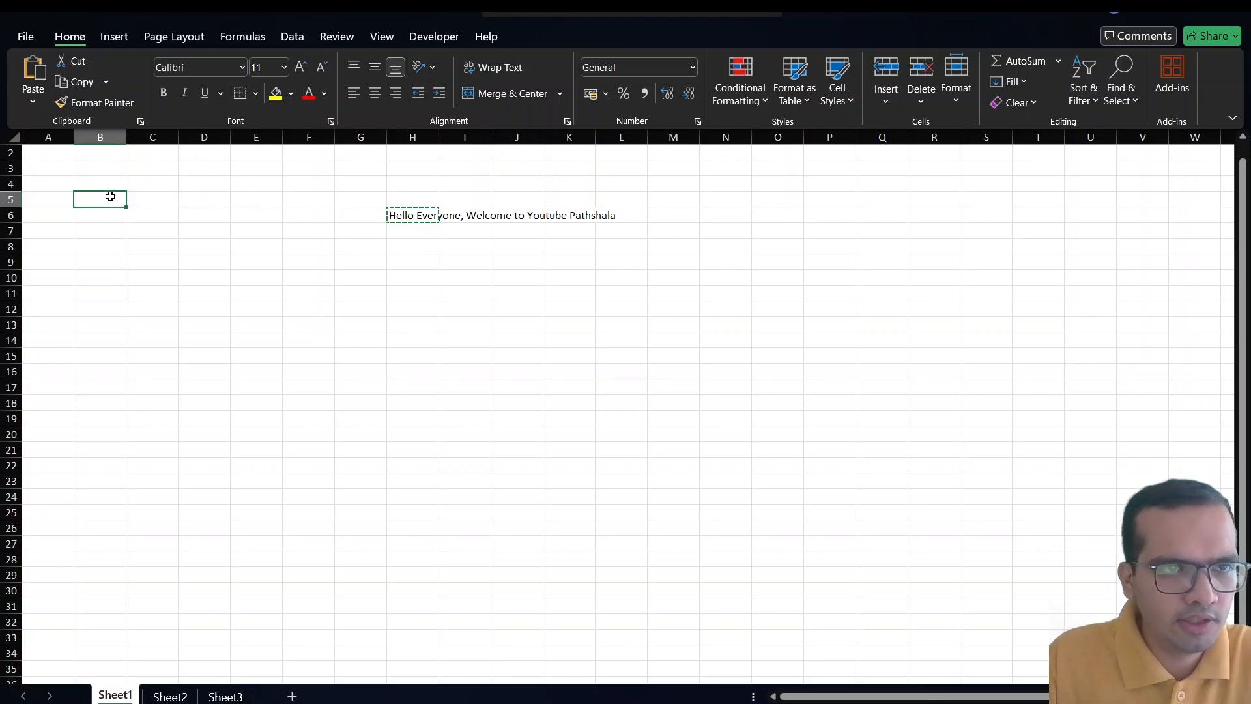
{"action": "left_click", "coordinate": [32, 71]}
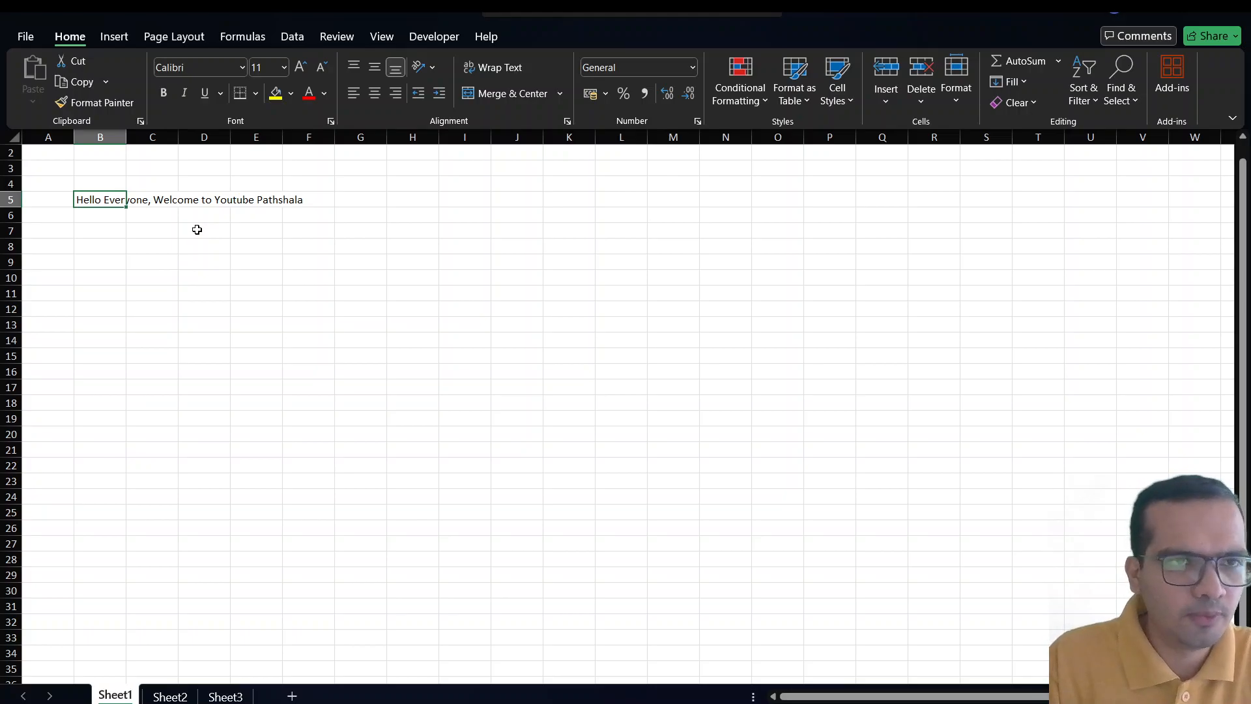
- Copy the welcome text from cell B5 and paste it into cell K5
{"action": "left_click", "coordinate": [140, 264]}
{"action": "left_click", "coordinate": [97, 202]}
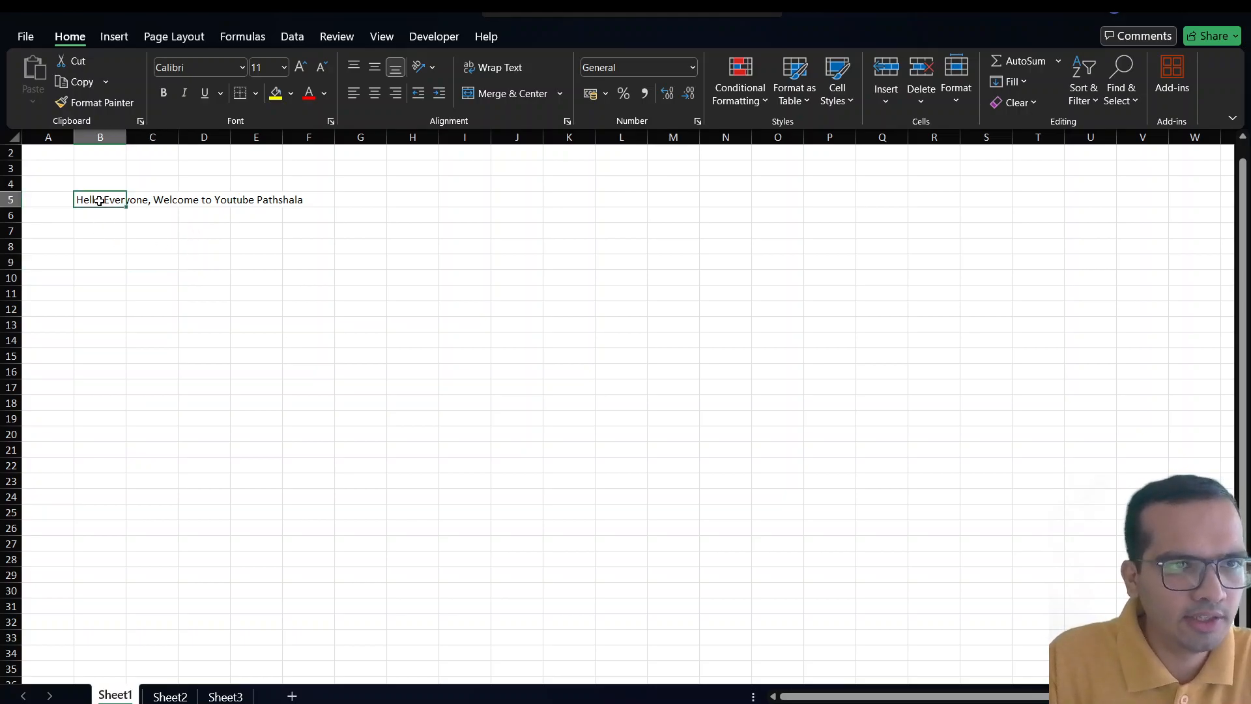
{"action": "left_click", "coordinate": [82, 91]}
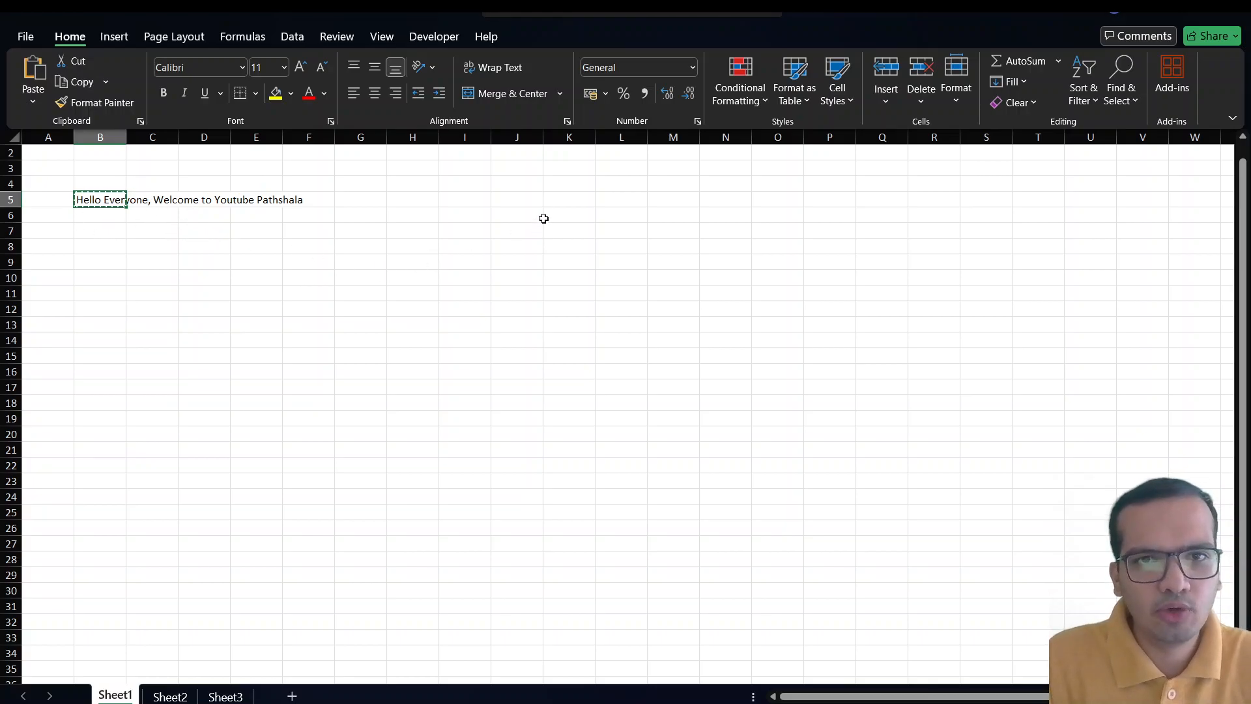
{"action": "left_click", "coordinate": [573, 200]}
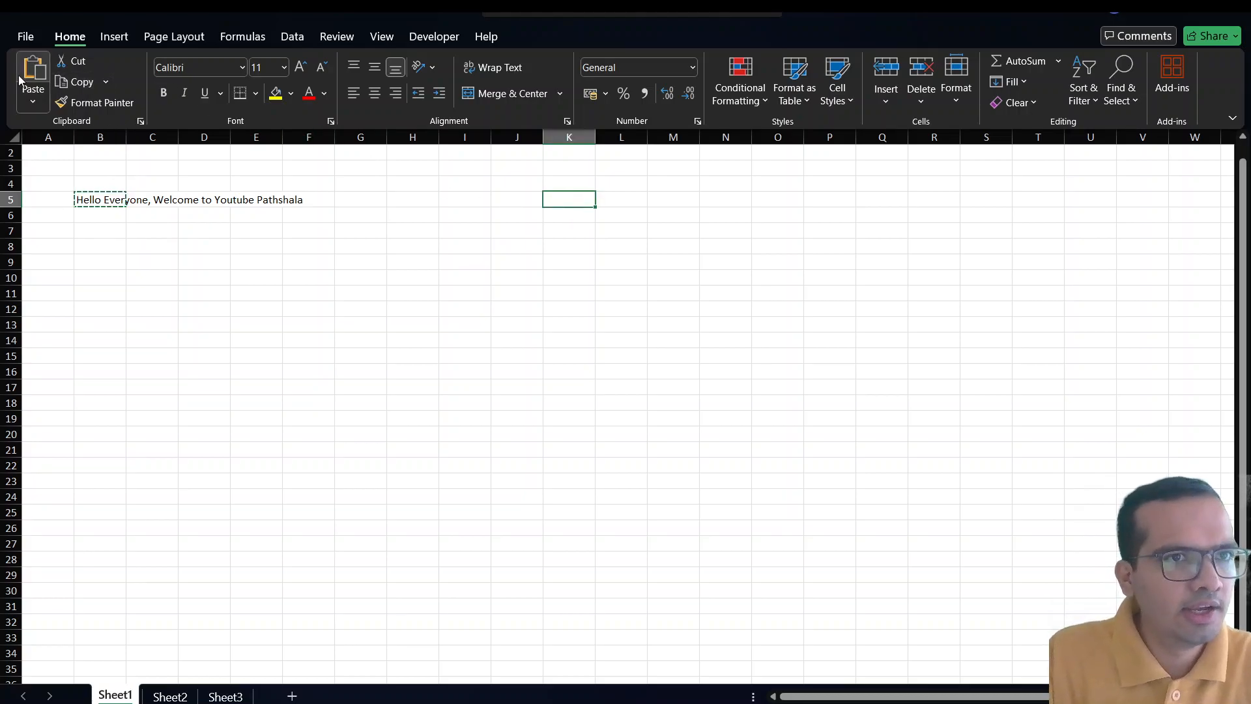
{"action": "left_click", "coordinate": [38, 84]}
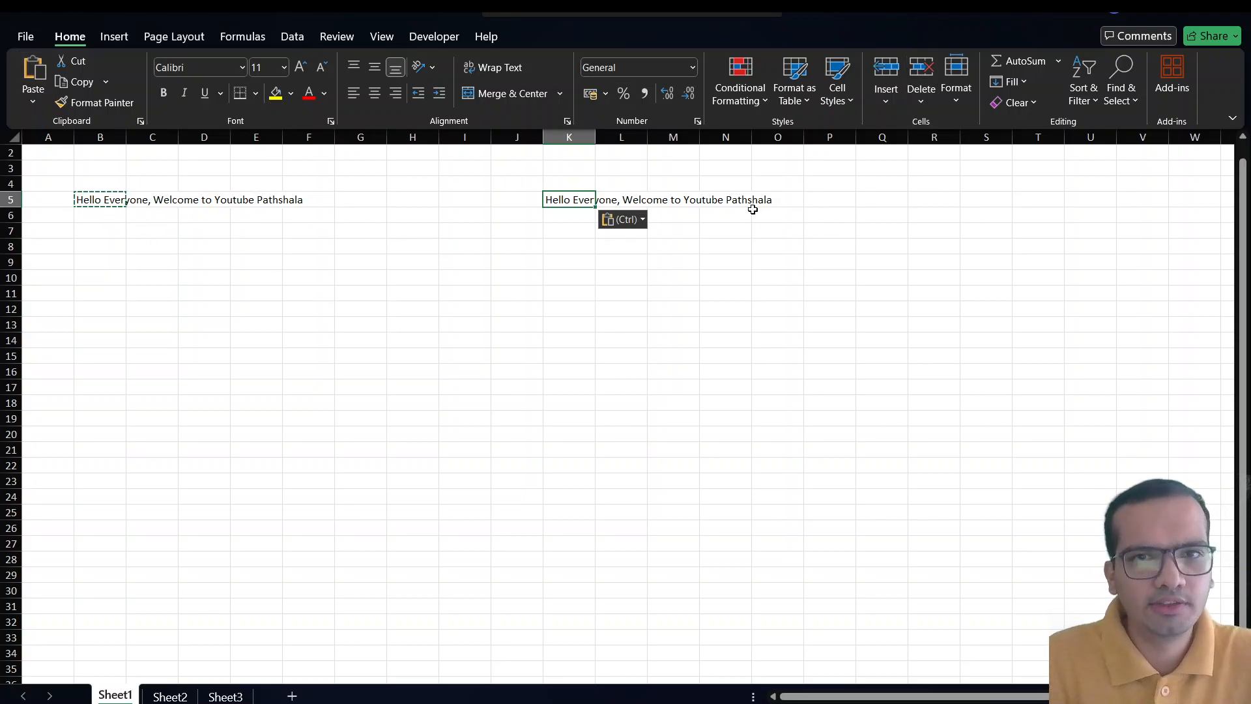
- End the pending copy and change the font of the welcome text in cell B5 to Arial Black
{"action": "left_click", "coordinate": [216, 254]}
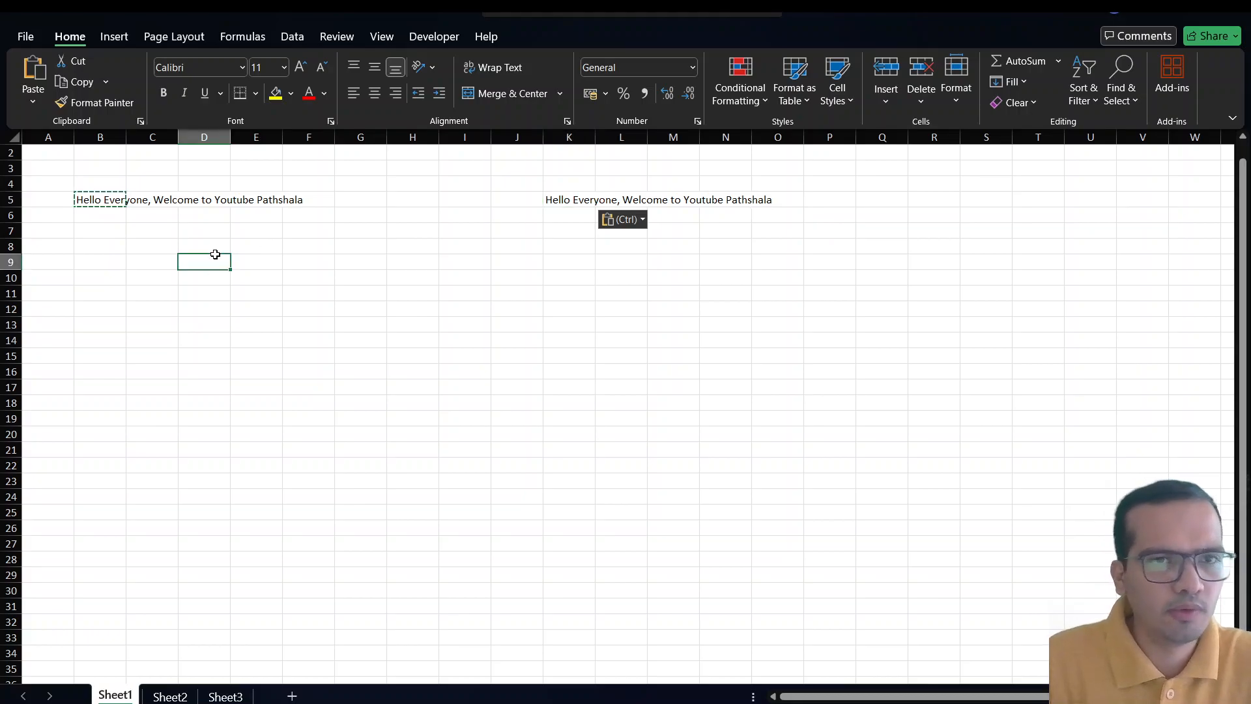
{"action": "key", "text": "Escape"}
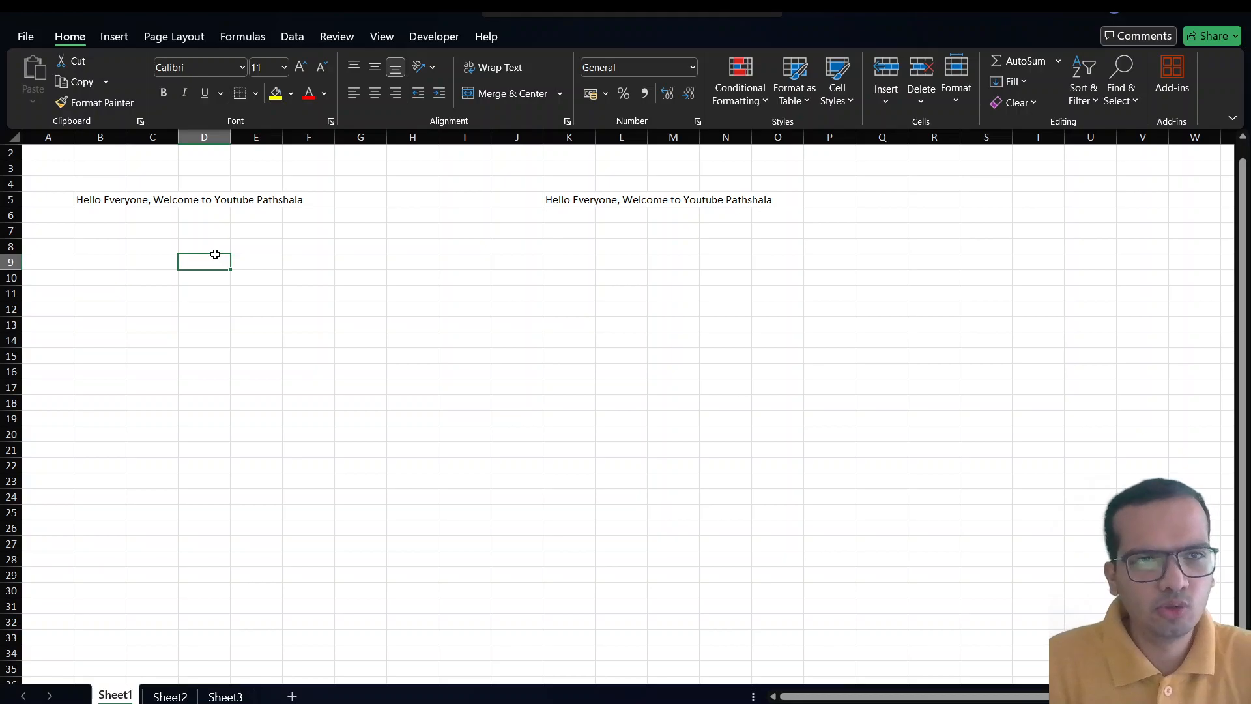
{"action": "left_click", "coordinate": [105, 201]}
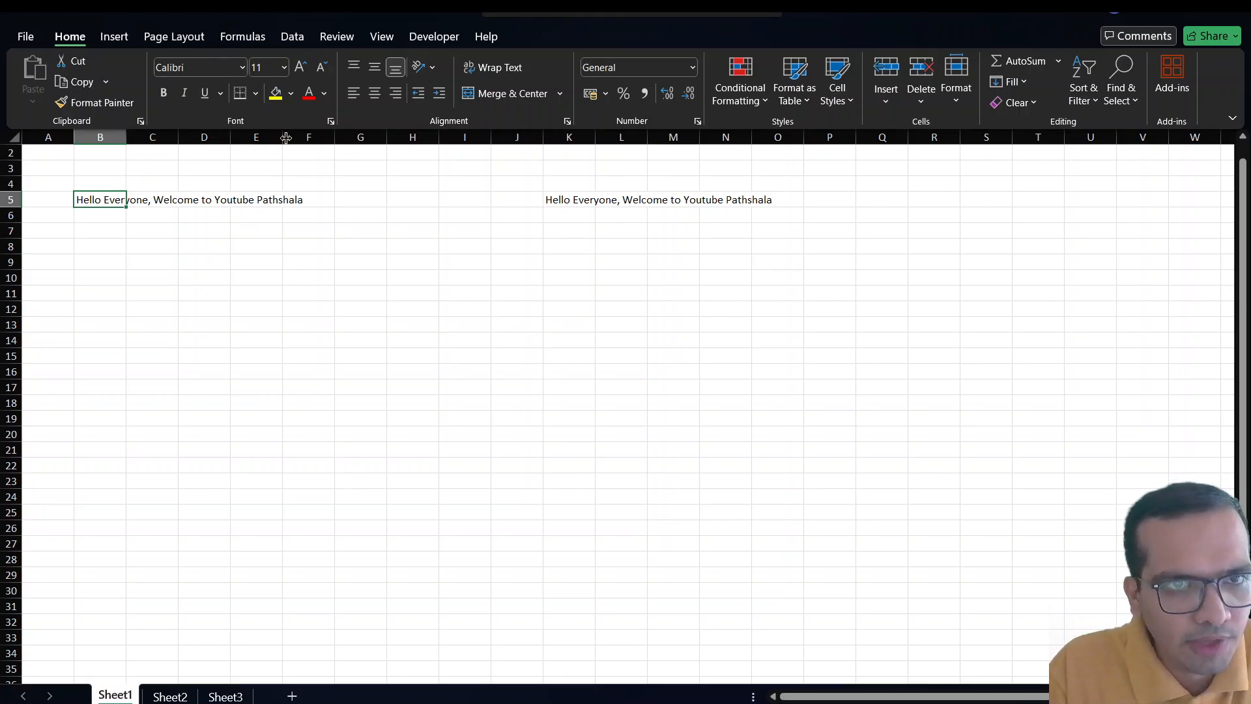
{"action": "left_click", "coordinate": [240, 67]}
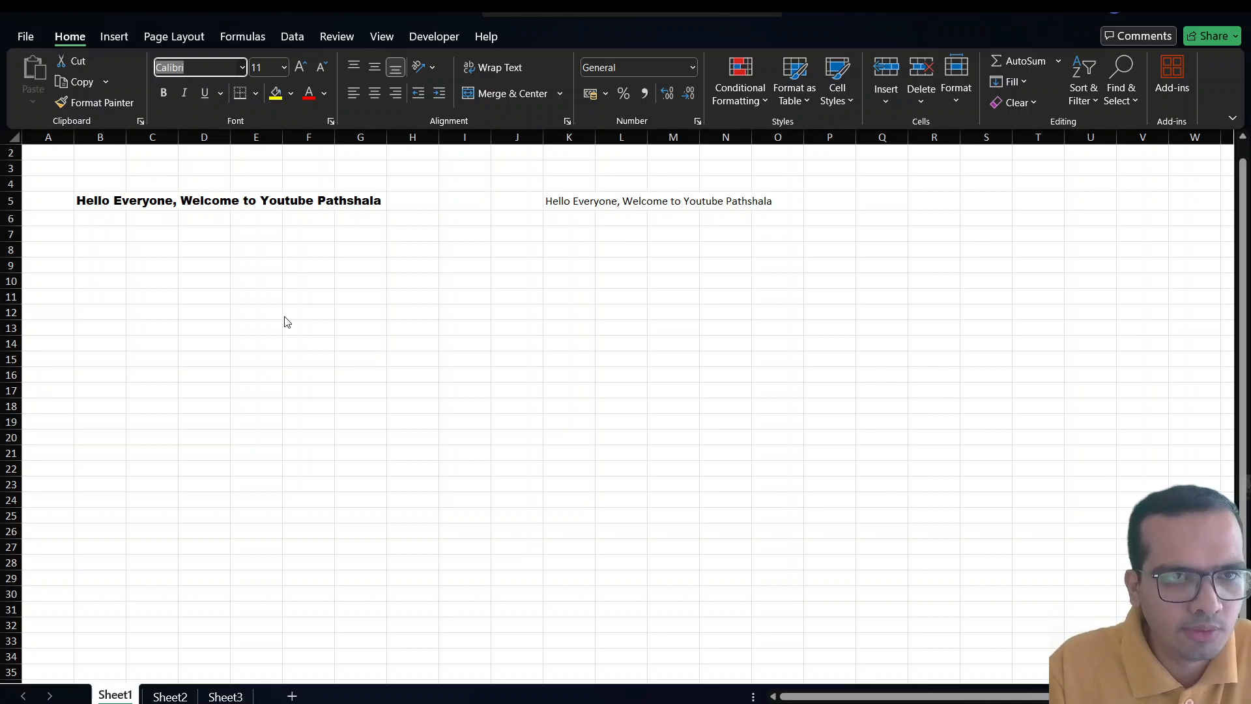
{"action": "left_click", "coordinate": [284, 317]}
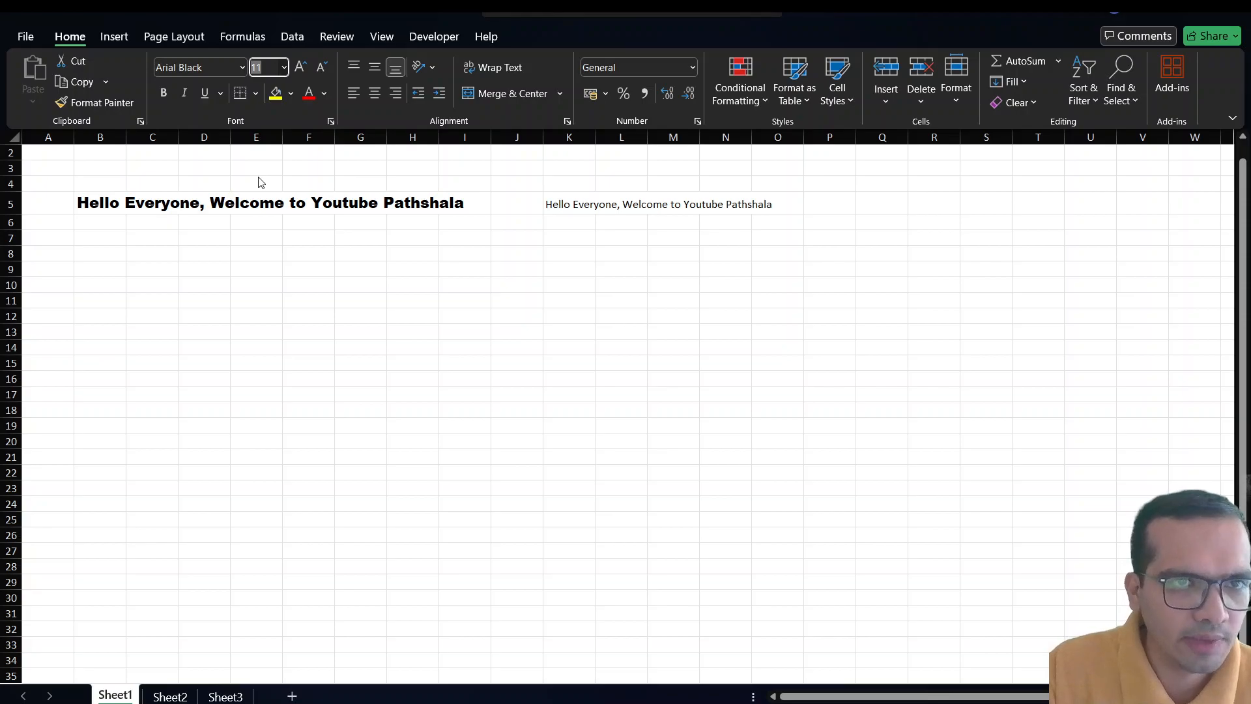
- Set the font size of the welcome text in cell B5 to 15
{"action": "left_click", "coordinate": [261, 182]}
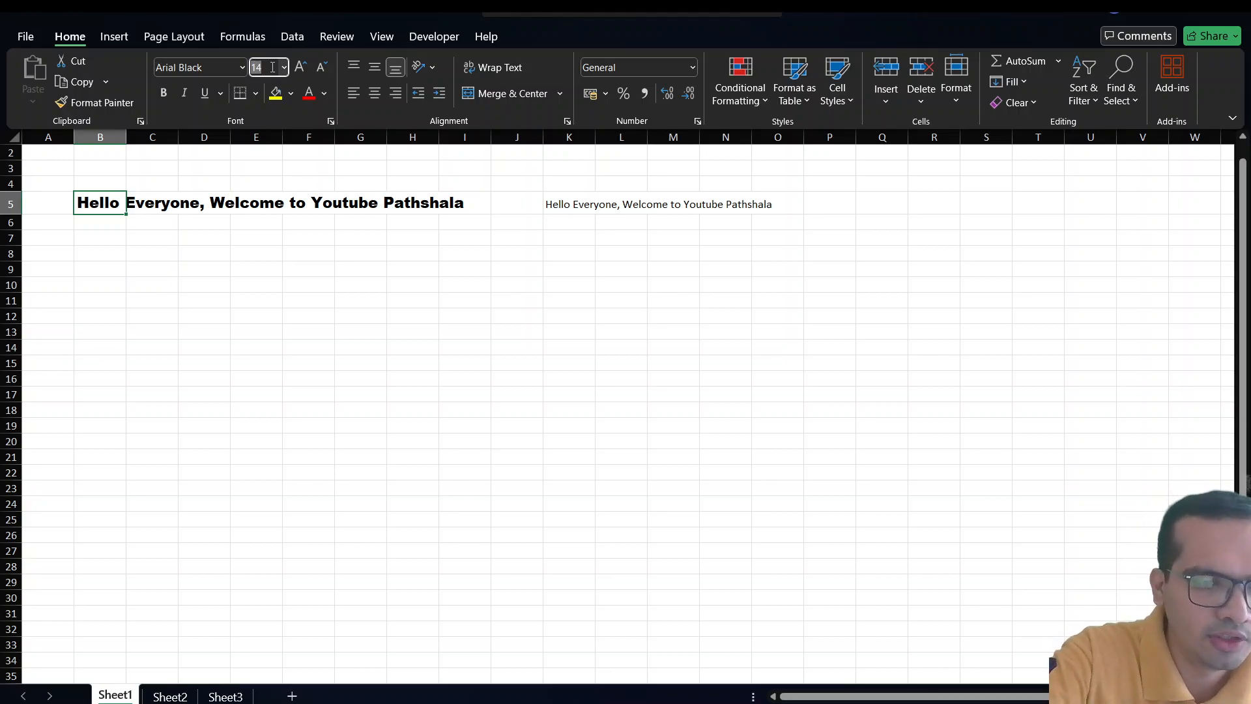
{"action": "type", "text": "15"}
{"action": "key", "text": "Return"}
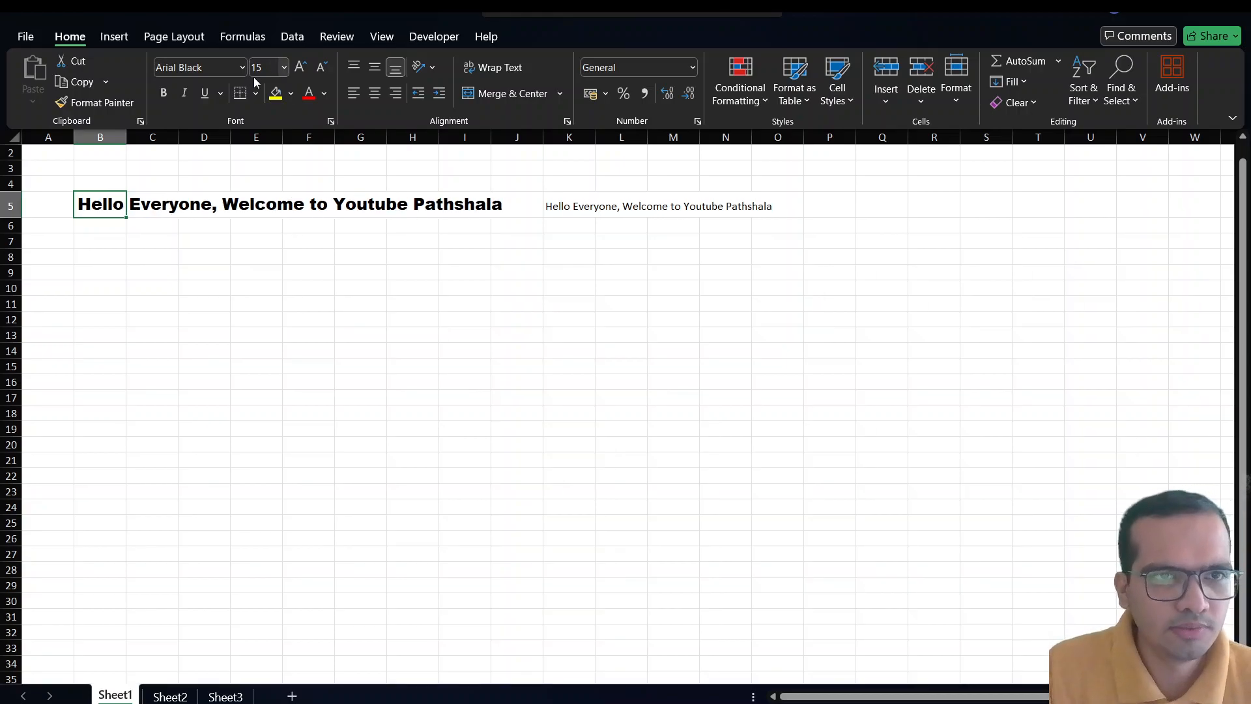
- Copy the plain welcome text from cell K5 and paste it into cell B8, ending the copy
{"action": "left_click", "coordinate": [636, 211]}
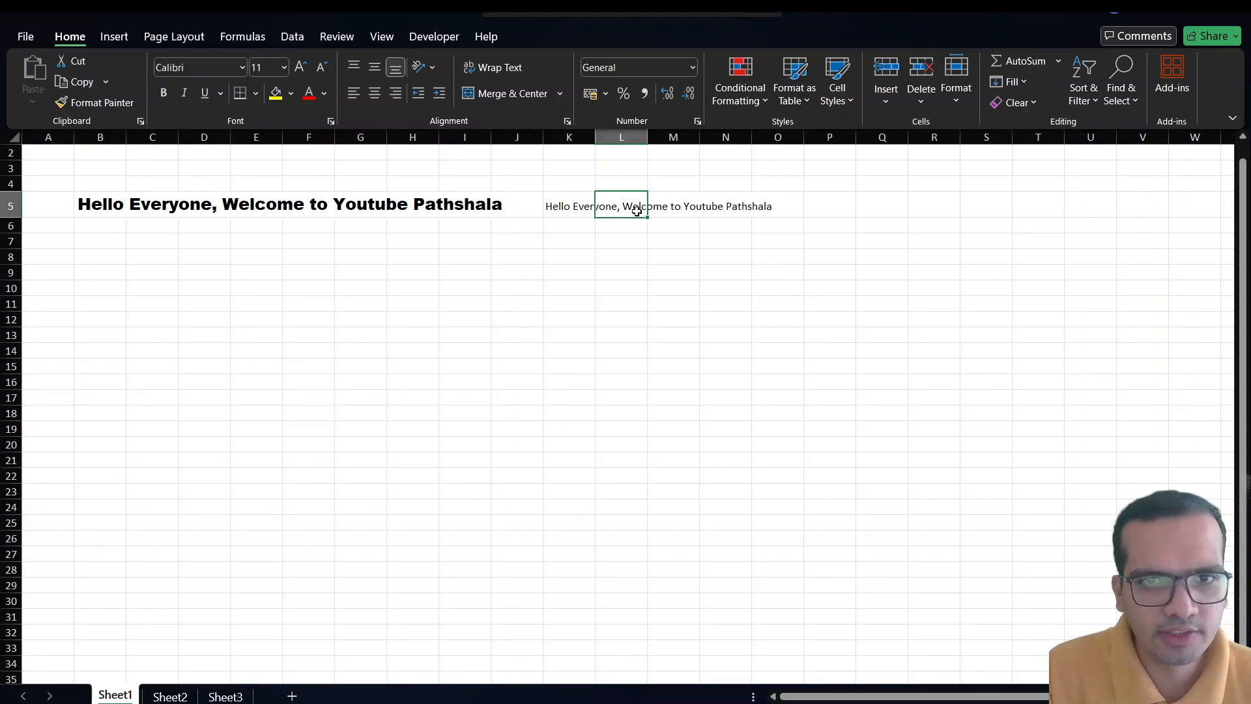
{"action": "left_click", "coordinate": [95, 207]}
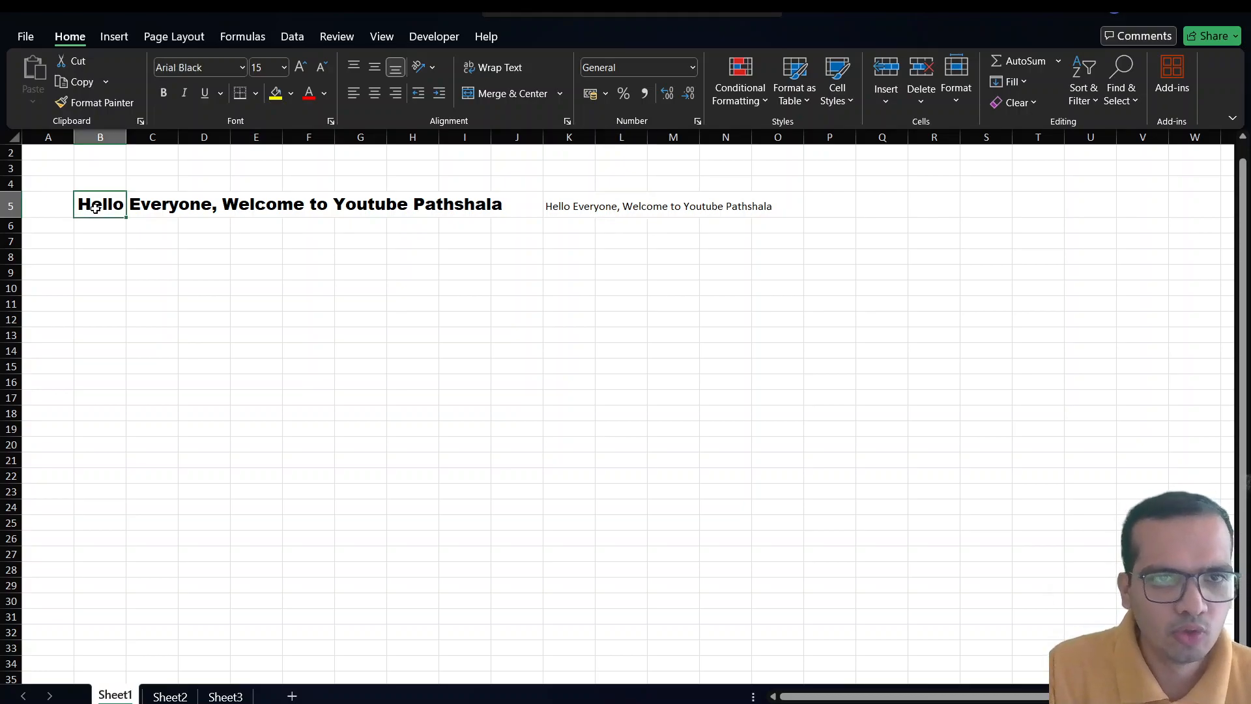
{"action": "left_click", "coordinate": [627, 197]}
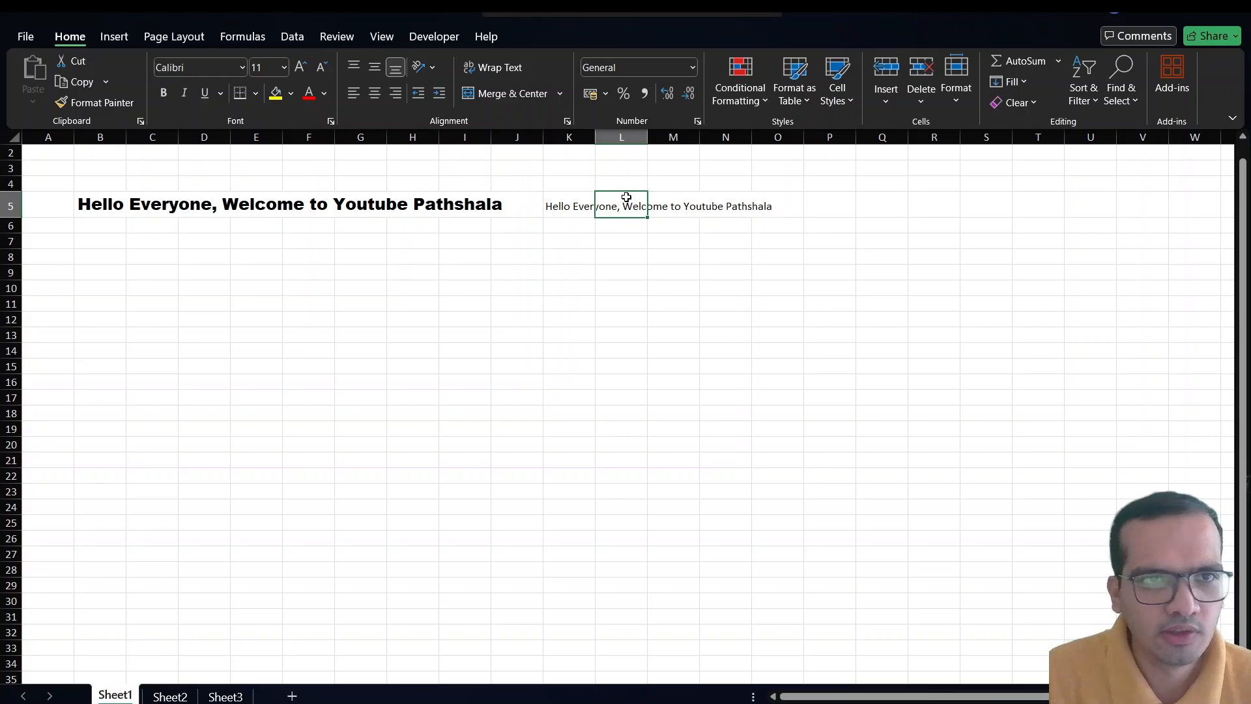
{"action": "left_click", "coordinate": [156, 225]}
{"action": "left_click", "coordinate": [167, 207]}
{"action": "key", "text": "Left"}
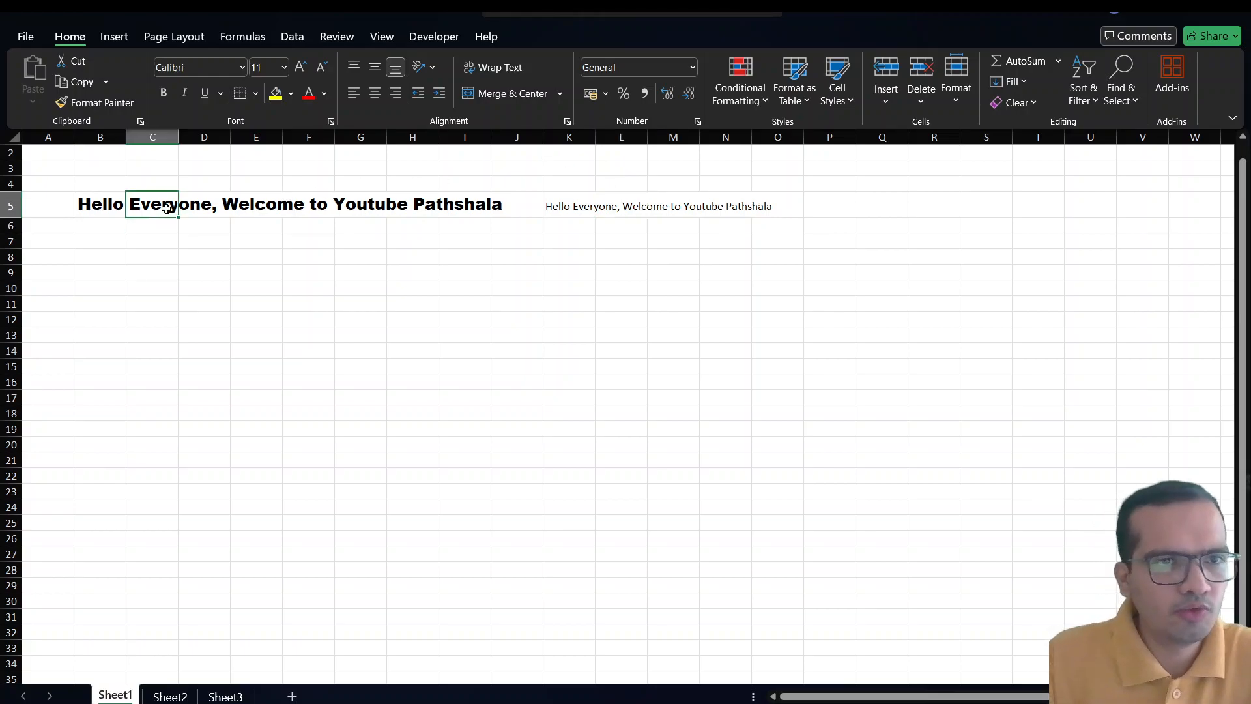
{"action": "key", "text": "Right"}
{"action": "key", "text": "Right"}
{"action": "key", "text": "Right"}
{"action": "key", "text": "Right"}
{"action": "key", "text": "Right"}
{"action": "key", "text": "Right"}
{"action": "key", "text": "Right"}
{"action": "key", "text": "Right"}
{"action": "key", "text": "Right"}
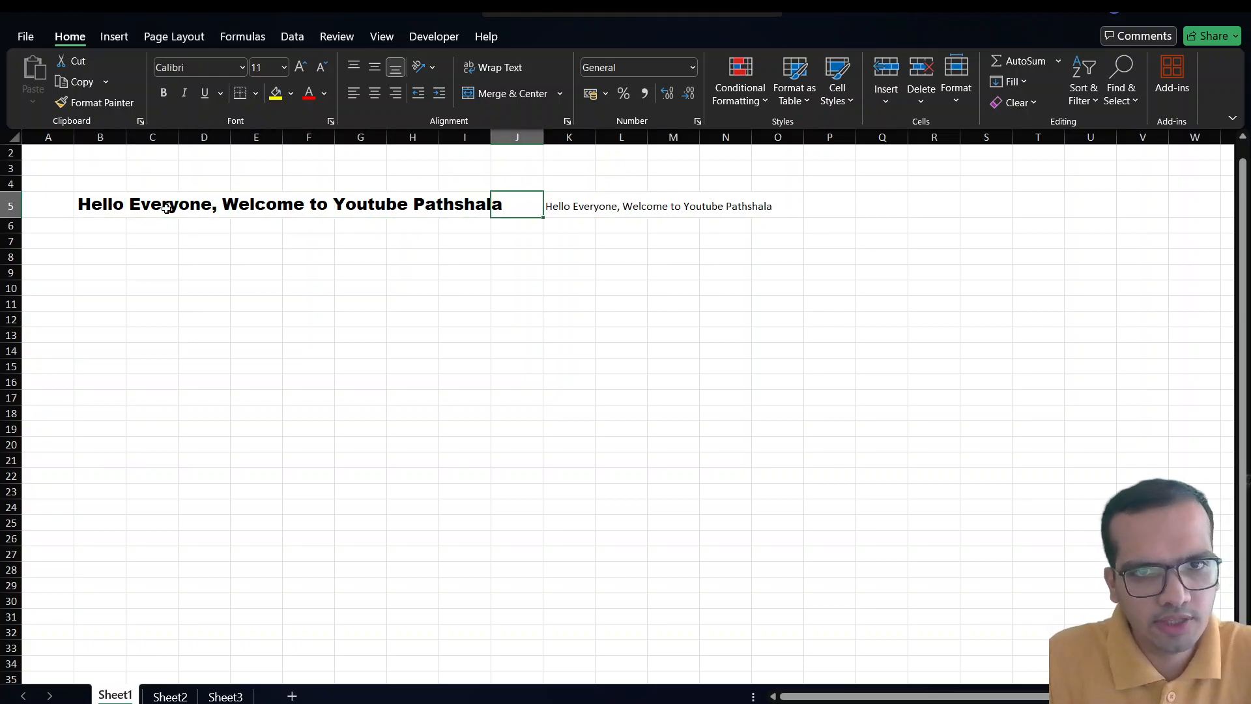
{"action": "key", "text": "ctrl+c"}
{"action": "key", "text": "Down"}
{"action": "key", "text": "Left"}
{"action": "key", "text": "Left"}
{"action": "key", "text": "Left"}
{"action": "key", "text": "Left"}
{"action": "key", "text": "Left"}
{"action": "key", "text": "Left"}
{"action": "key", "text": "Down"}
{"action": "key", "text": "Down"}
{"action": "key", "text": "Left"}
{"action": "key", "text": "Left"}
{"action": "key", "text": "Left"}
{"action": "key", "text": "ctrl+v"}
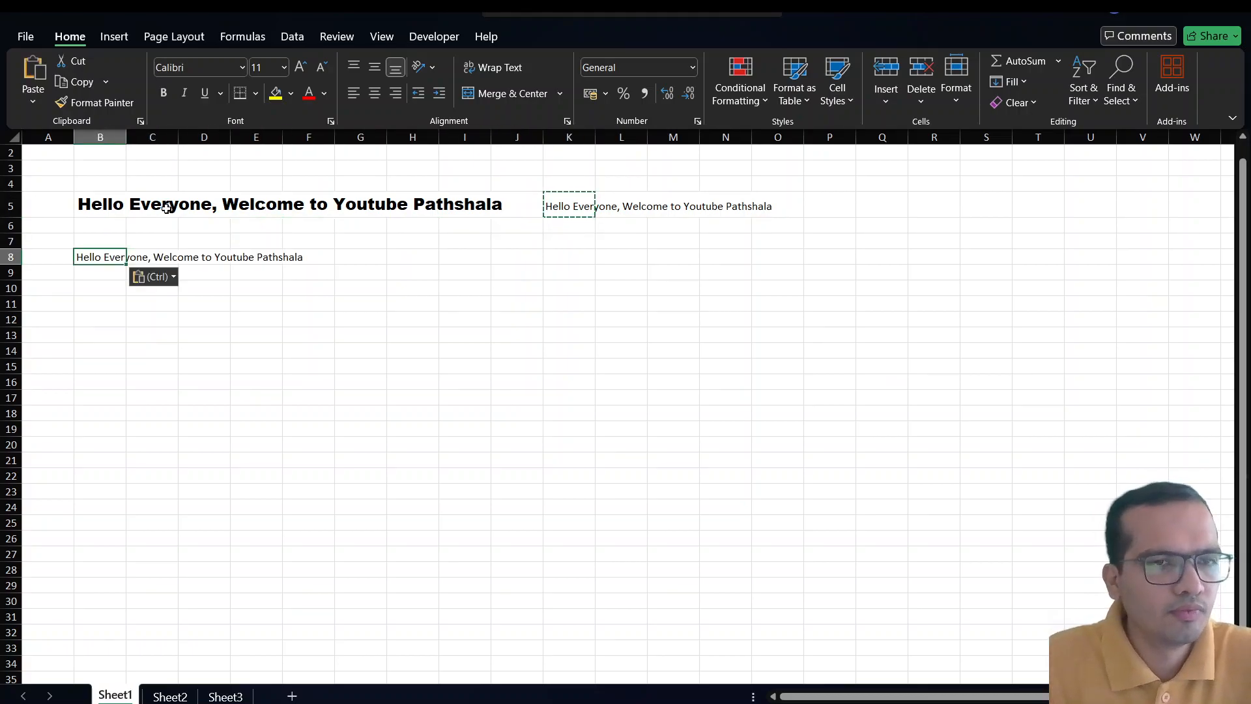
{"action": "key", "text": "Escape"}
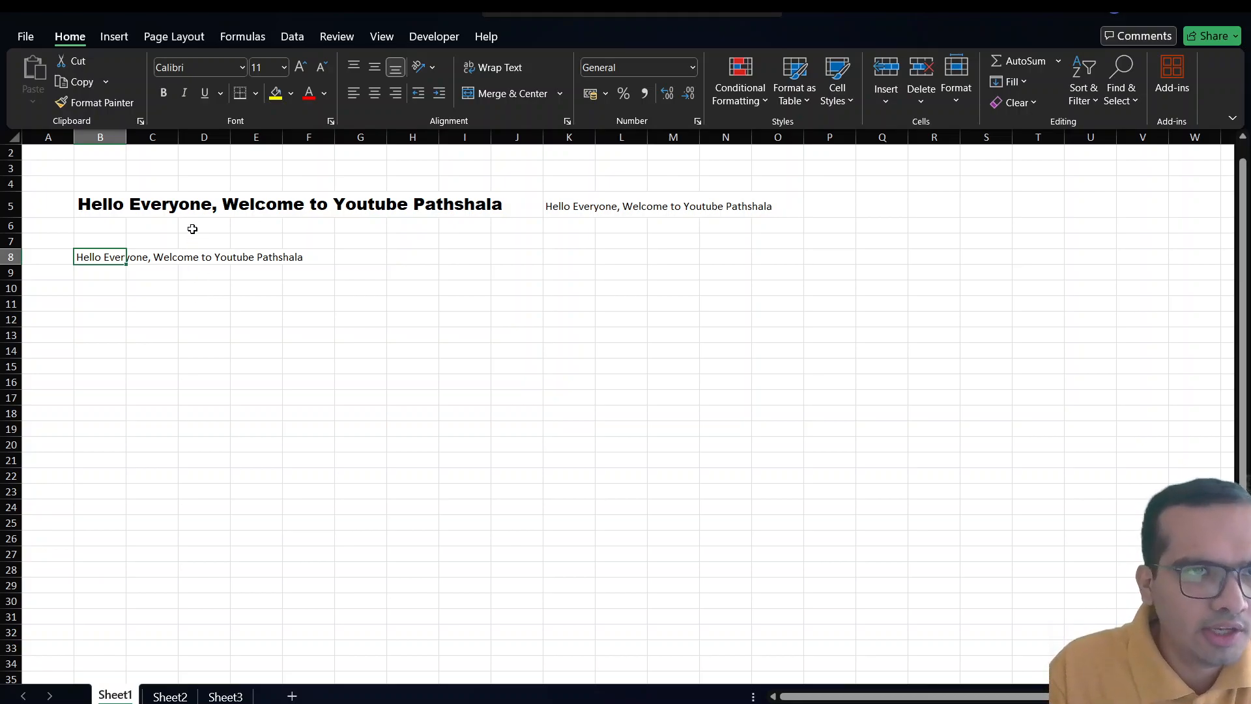
- Apply bold formatting to the welcome text in cell B8
{"action": "left_click", "coordinate": [163, 93]}
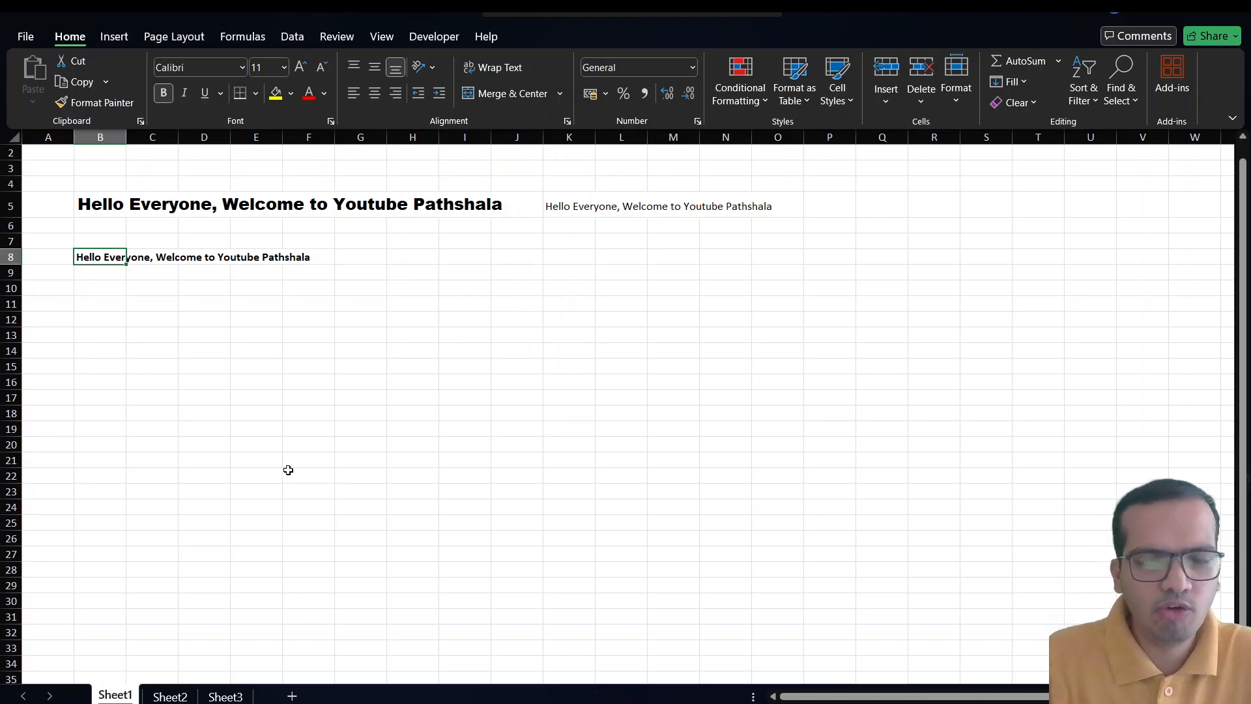
{"action": "key", "text": "Right"}
{"action": "key", "text": "Right"}
{"action": "key", "text": "Right"}
{"action": "key", "text": "Left"}
{"action": "key", "text": "Left"}
{"action": "key", "text": "Right"}
{"action": "key", "text": "Right"}
{"action": "key", "text": "Right"}
{"action": "key", "text": "Left"}
{"action": "key", "text": "Left"}
{"action": "key", "text": "Left"}
{"action": "key", "text": "Left"}
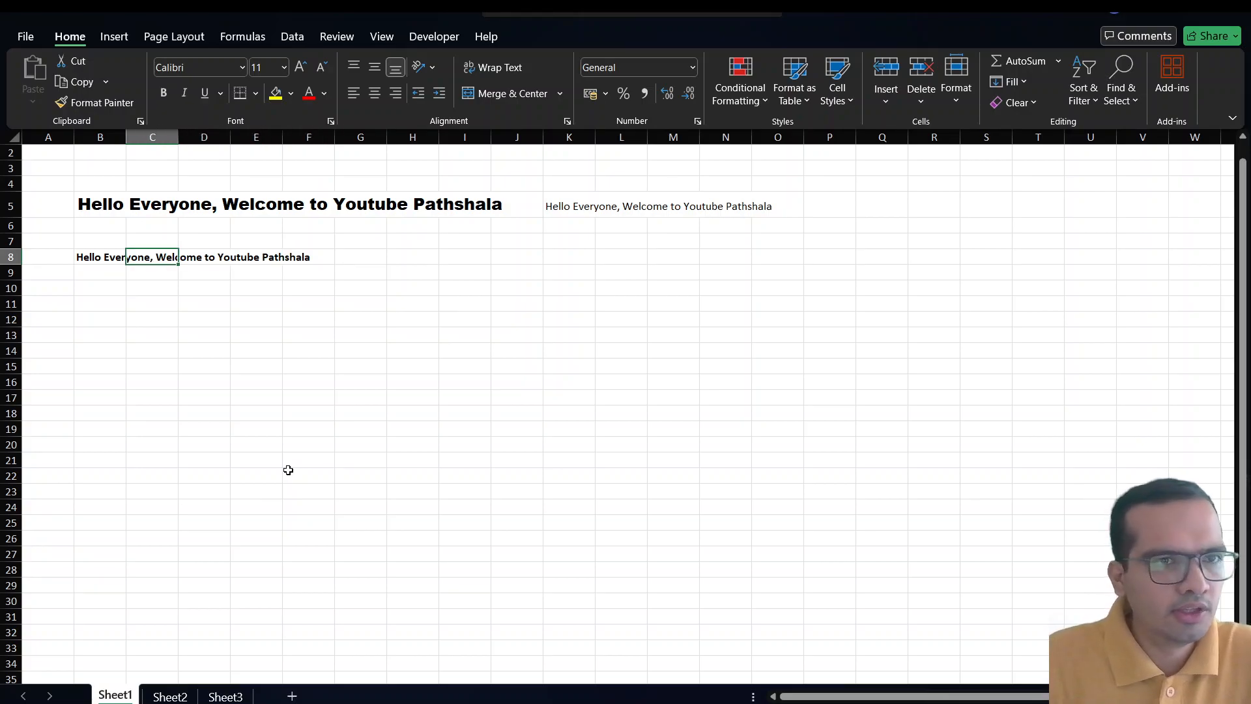
- Copy the plain welcome text from cell K5 and paste it into cell B10
{"action": "key", "text": "Right"}
{"action": "key", "text": "Right"}
{"action": "key", "text": "Right"}
{"action": "key", "text": "Right"}
{"action": "key", "text": "Right"}
{"action": "key", "text": "Right"}
{"action": "key", "text": "Right"}
{"action": "key", "text": "Right"}
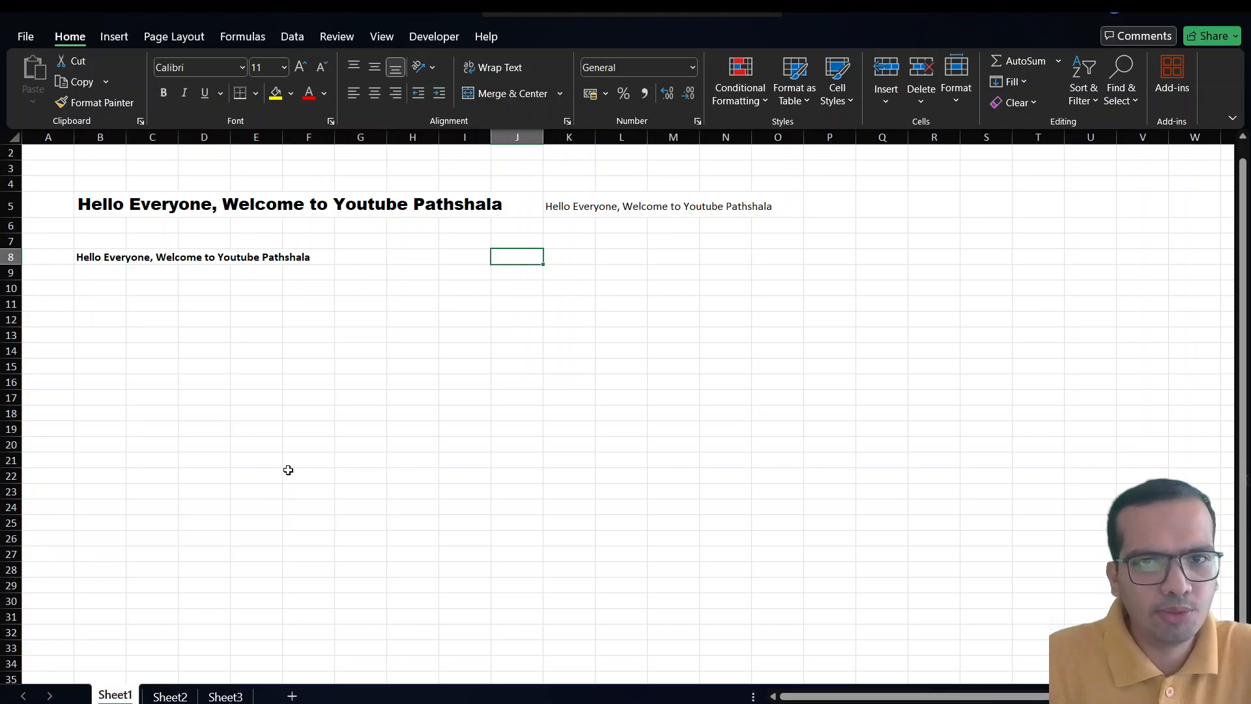
{"action": "key", "text": "Right"}
{"action": "key", "text": "Up"}
{"action": "key", "text": "Up"}
{"action": "key", "text": "Up"}
{"action": "key", "text": "ctrl+c"}
{"action": "key", "text": "Left"}
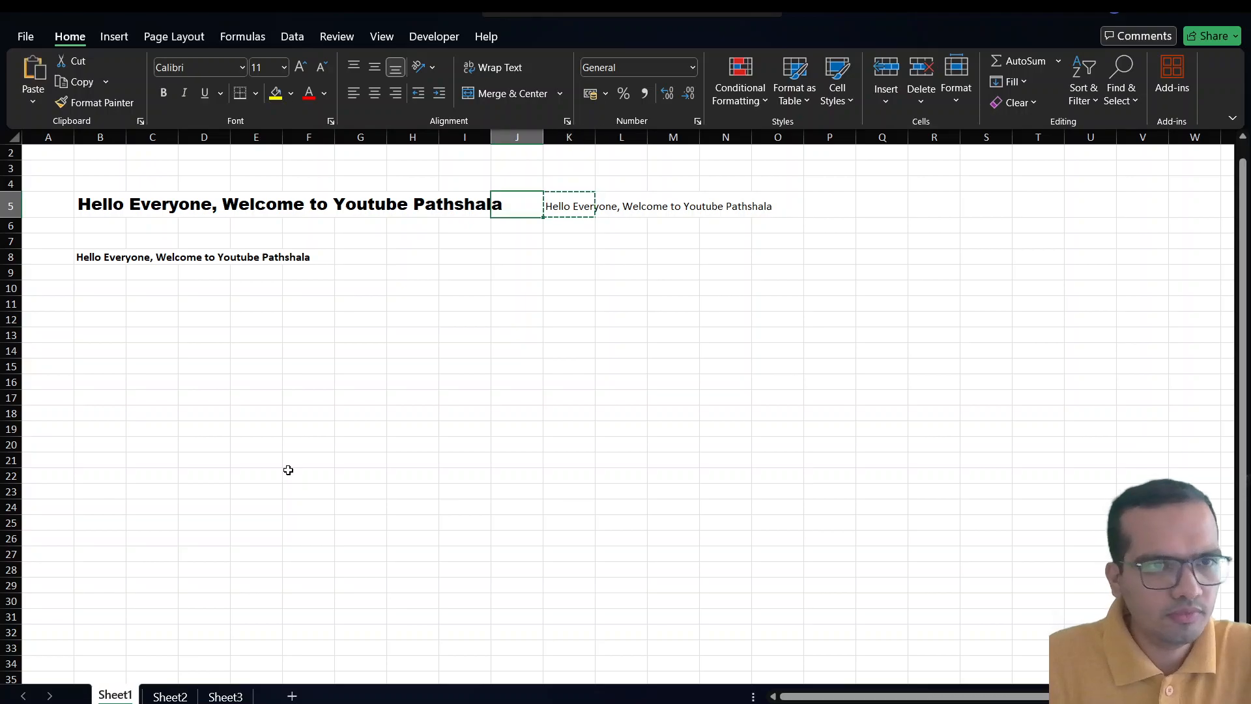
{"action": "key", "text": "Left"}
{"action": "key", "text": "Left"}
{"action": "key", "text": "Left"}
{"action": "key", "text": "Left"}
{"action": "key", "text": "Left"}
{"action": "key", "text": "Left"}
{"action": "key", "text": "Left"}
{"action": "key", "text": "Down"}
{"action": "key", "text": "Down"}
{"action": "key", "text": "Left"}
{"action": "key", "text": "Down"}
{"action": "key", "text": "Down"}
{"action": "key", "text": "Down"}
{"action": "key", "text": "ctrl+v"}
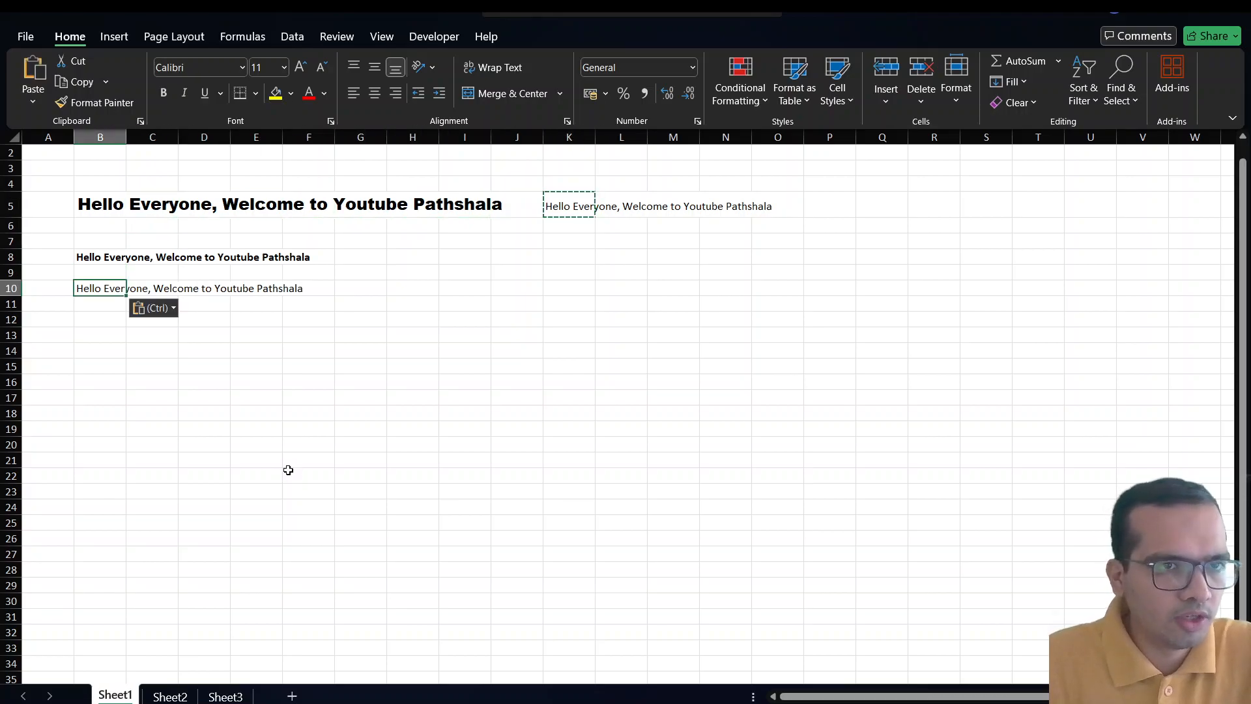
- Paste the copied welcome text into cell B13 as well and end the copy
{"action": "key", "text": "Down"}
{"action": "key", "text": "Down"}
{"action": "key", "text": "Down"}
{"action": "key", "text": "ctrl+v"}
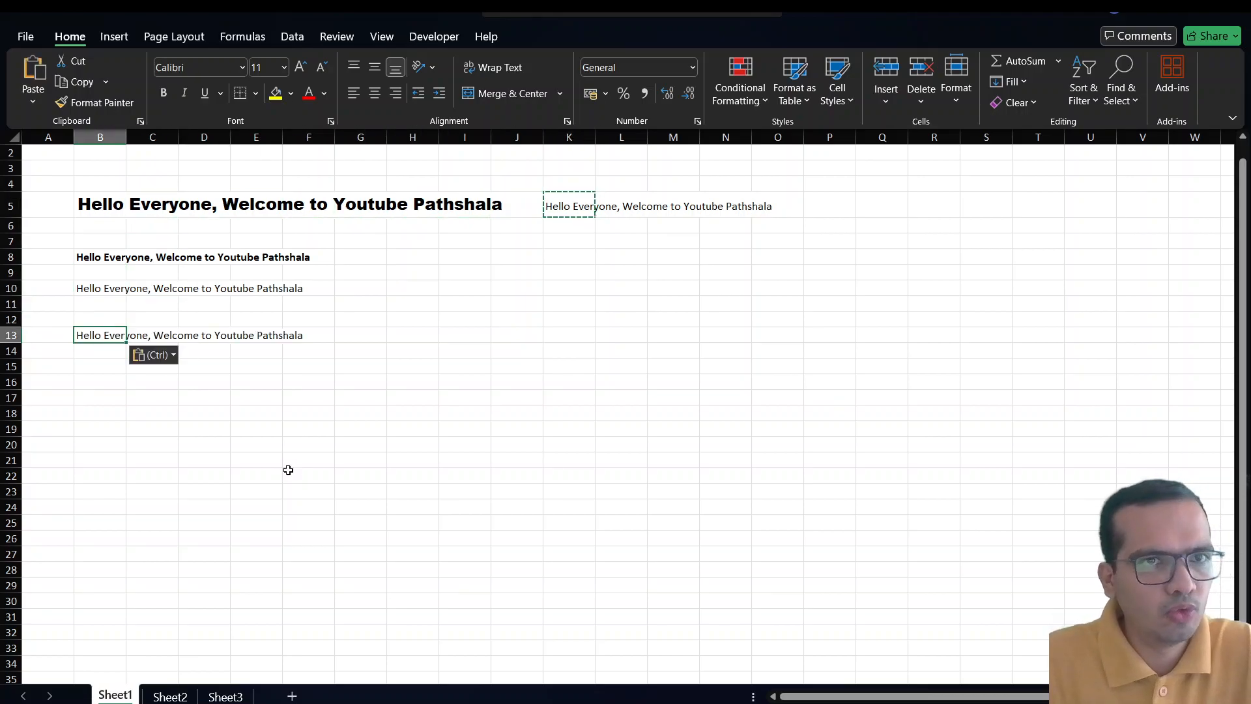
{"action": "key", "text": "Escape"}
- Apply italic formatting to the welcome text in cell B10
{"action": "key", "text": "Up"}
{"action": "key", "text": "Down"}
{"action": "key", "text": "Down"}
{"action": "key", "text": "Down"}
{"action": "key", "text": "Up"}
{"action": "key", "text": "Up"}
{"action": "key", "text": "Up"}
{"action": "key", "text": "Up"}
{"action": "key", "text": "Up"}
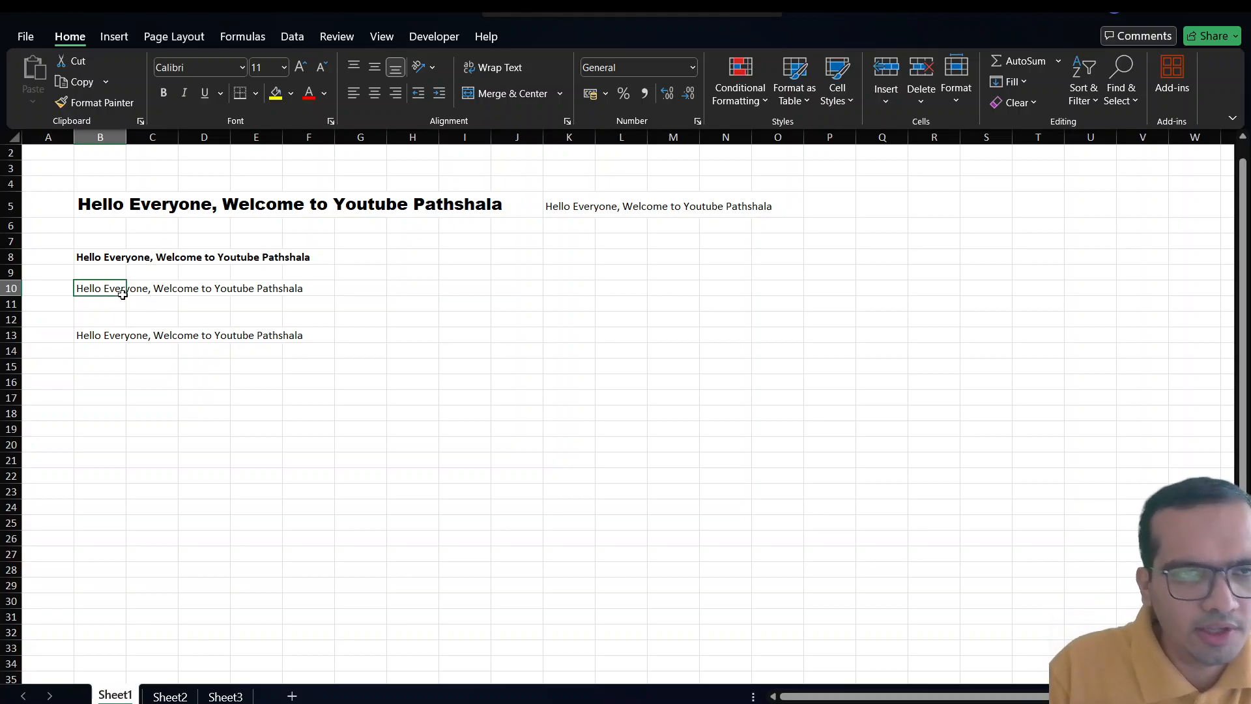
{"action": "left_click", "coordinate": [183, 96]}
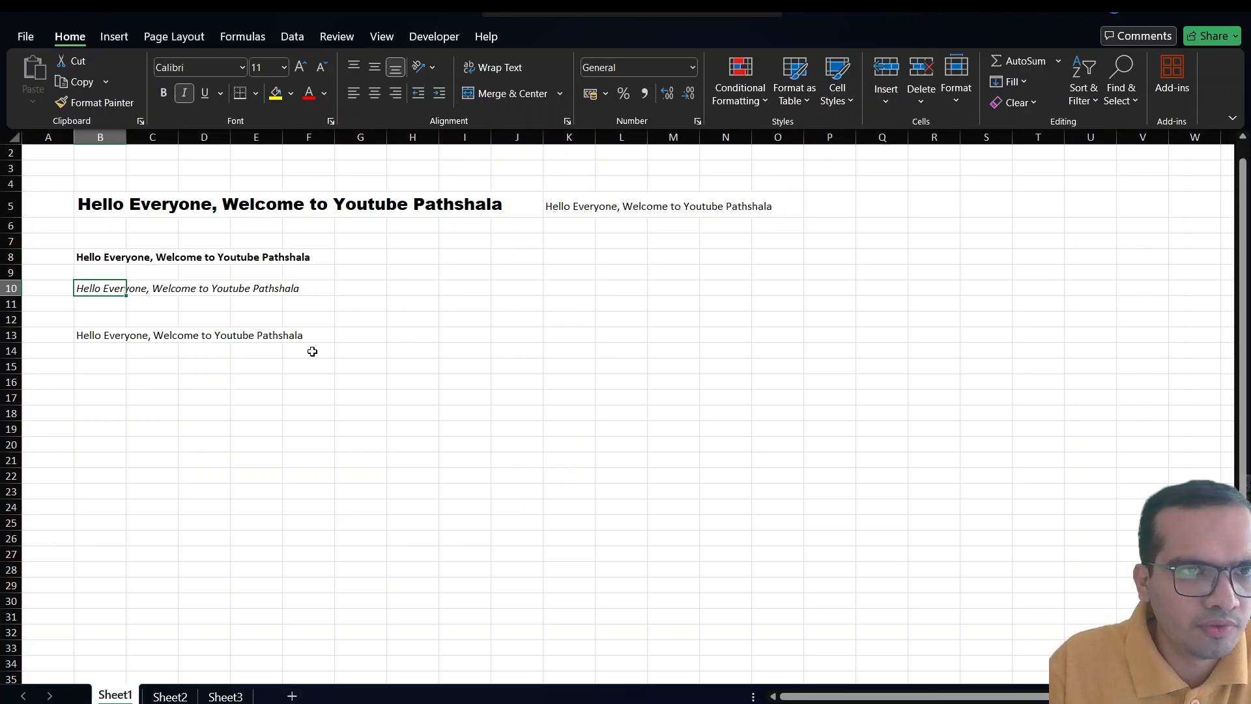
- Underline the welcome text in cell B13 and deselect it
{"action": "key", "text": "Down"}
{"action": "key", "text": "Down"}
{"action": "key", "text": "Down"}
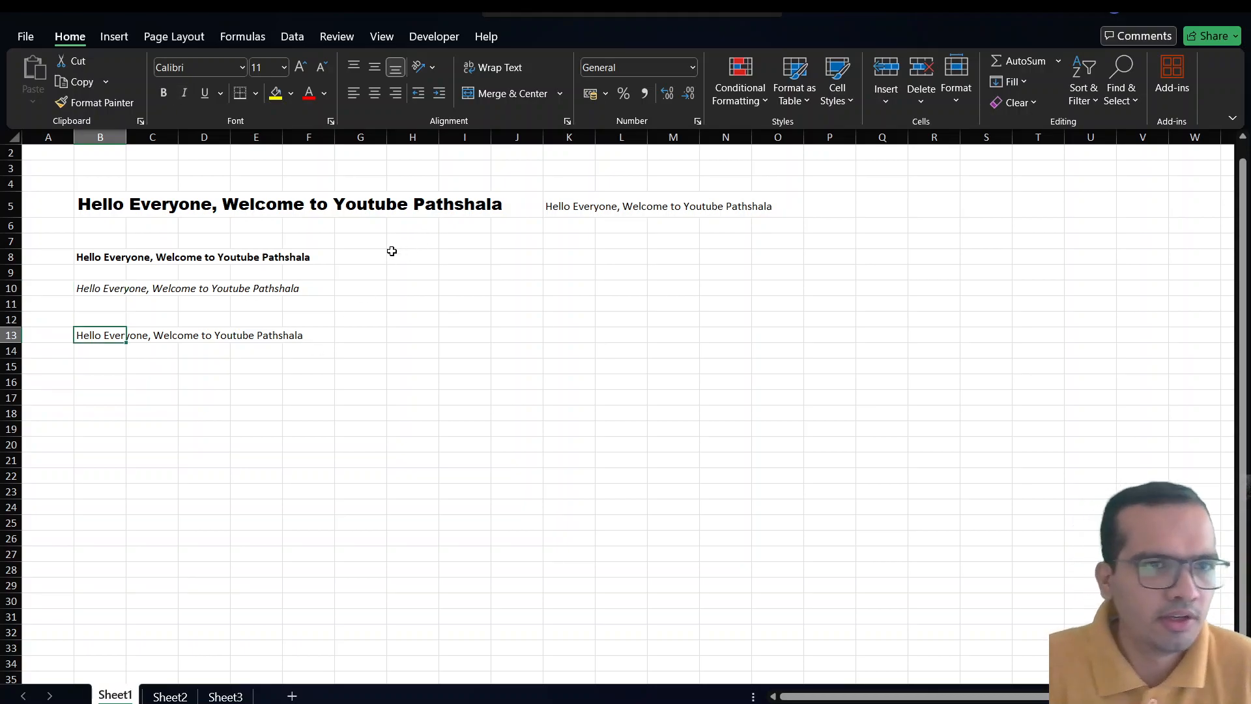
{"action": "left_click", "coordinate": [205, 95]}
{"action": "left_click", "coordinate": [220, 443]}
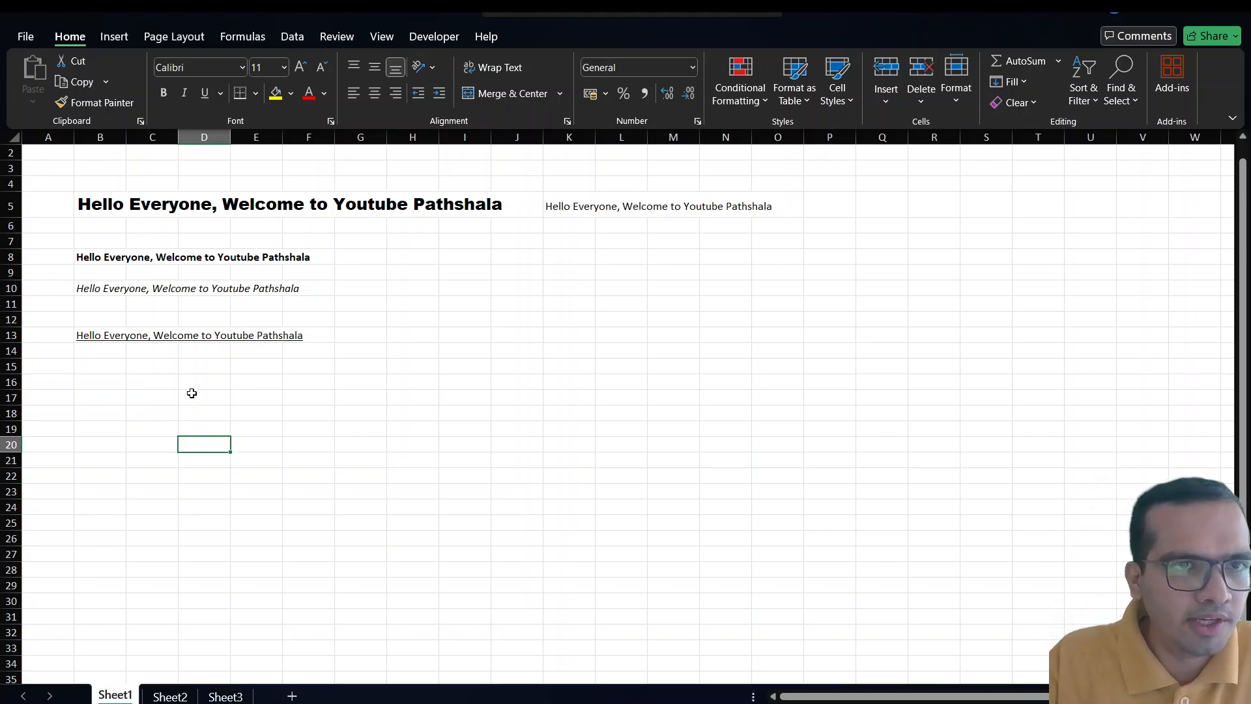
- Copy the plain welcome text from cell K5 and paste it into cell B15, ending the copy
{"action": "key", "text": "Up"}
{"action": "key", "text": "Up"}
{"action": "key", "text": "Up"}
{"action": "key", "text": "Up"}
{"action": "key", "text": "Up"}
{"action": "key", "text": "Up"}
{"action": "key", "text": "Up"}
{"action": "key", "text": "Up"}
{"action": "key", "text": "Up"}
{"action": "key", "text": "Up"}
{"action": "key", "text": "Up"}
{"action": "key", "text": "Up"}
{"action": "key", "text": "Up"}
{"action": "key", "text": "Up"}
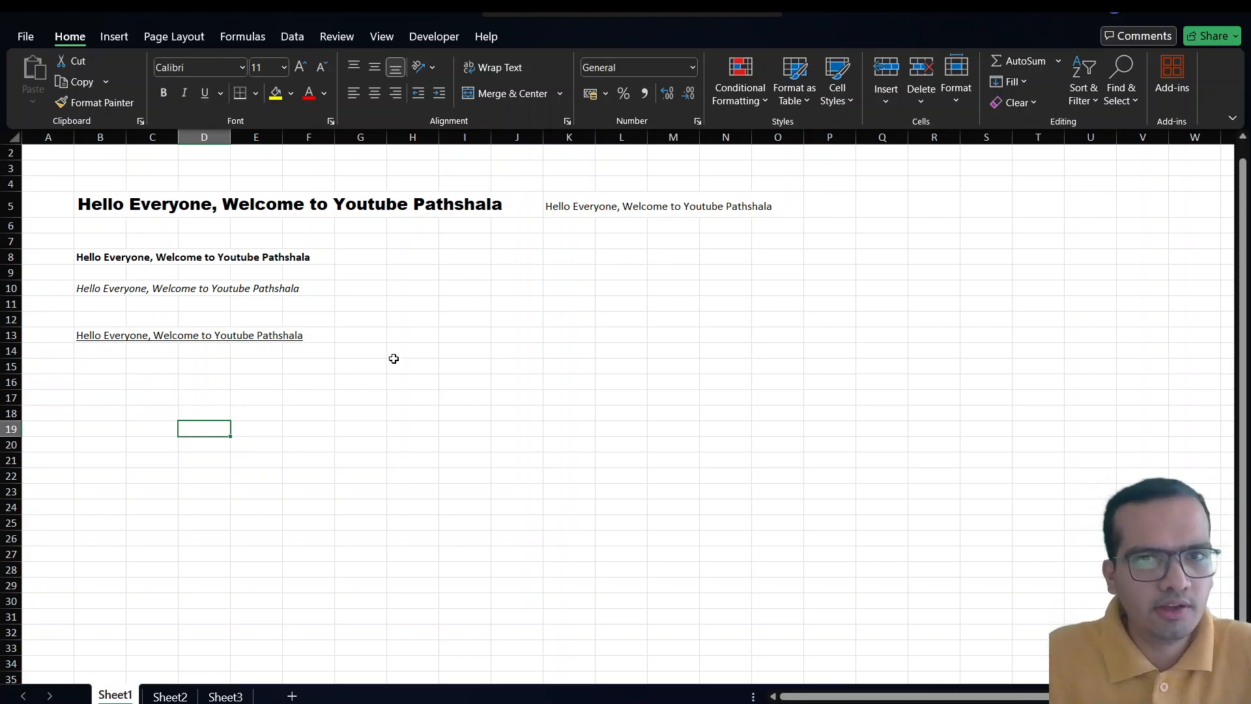
{"action": "key", "text": "Right"}
{"action": "key", "text": "Right"}
{"action": "key", "text": "Right"}
{"action": "key", "text": "Right"}
{"action": "key", "text": "Right"}
{"action": "key", "text": "Right"}
{"action": "key", "text": "Right"}
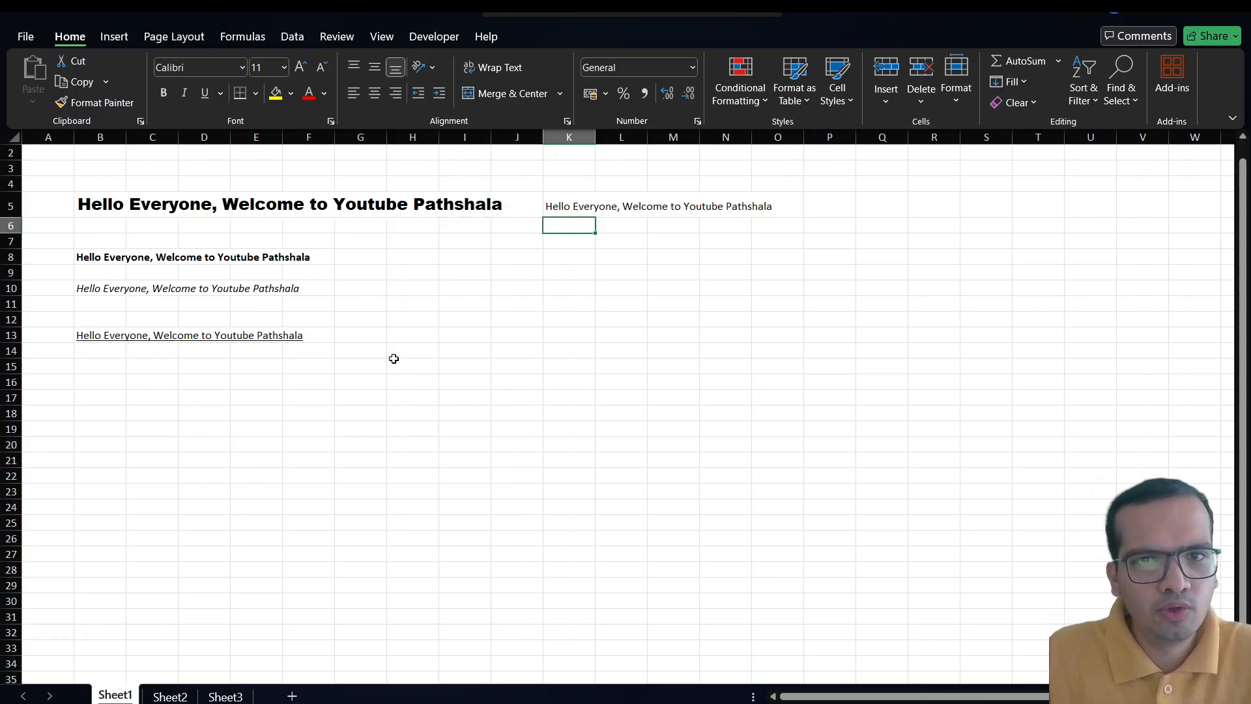
{"action": "key", "text": "Up"}
{"action": "key", "text": "ctrl+c"}
{"action": "key", "text": "Left"}
{"action": "key", "text": "Left"}
{"action": "key", "text": "Left"}
{"action": "key", "text": "Left"}
{"action": "key", "text": "Left"}
{"action": "key", "text": "Left"}
{"action": "key", "text": "Left"}
{"action": "key", "text": "Down"}
{"action": "key", "text": "Down"}
{"action": "key", "text": "Down"}
{"action": "key", "text": "Down"}
{"action": "key", "text": "Down"}
{"action": "key", "text": "Down"}
{"action": "key", "text": "Down"}
{"action": "key", "text": "Down"}
{"action": "key", "text": "Down"}
{"action": "key", "text": "Down"}
{"action": "key", "text": "Down"}
{"action": "key", "text": "Left"}
{"action": "key", "text": "Up"}
{"action": "key", "text": "Left"}
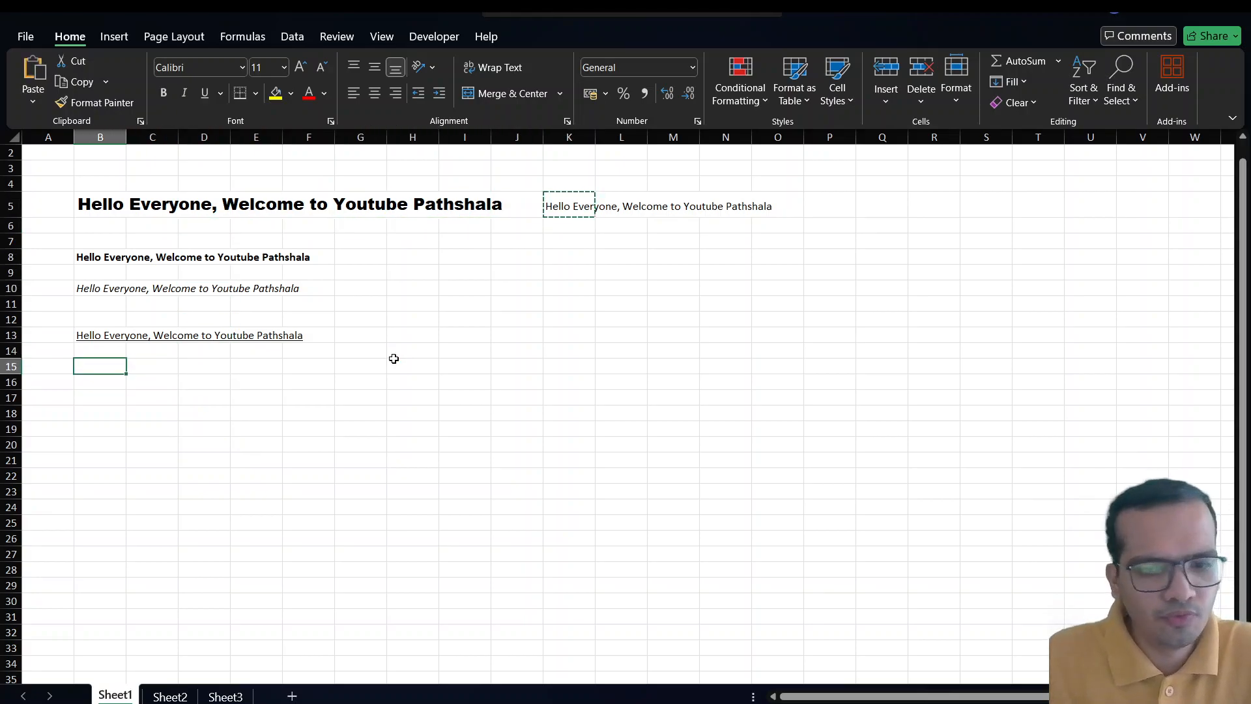
{"action": "key", "text": "ctrl+v"}
{"action": "key", "text": "Escape"}
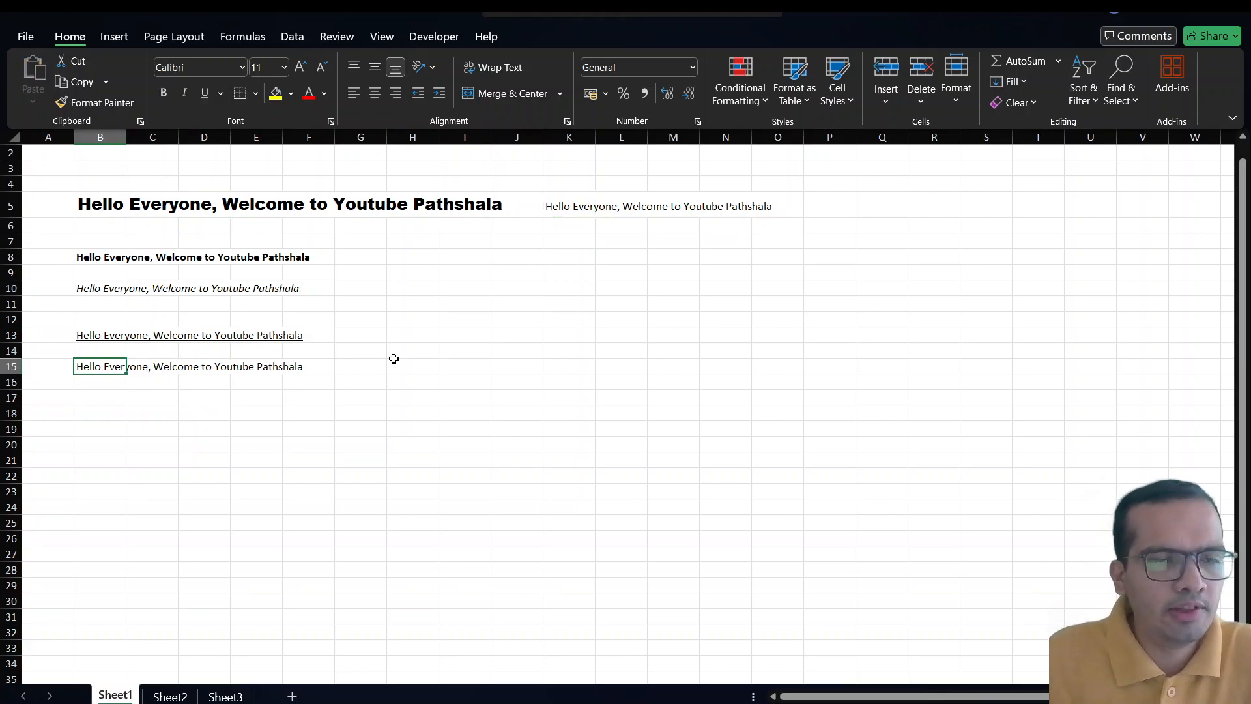
- Copy the plain welcome text from cell B15 and paste it into cells B18 and B21, ending the copy
{"action": "key", "text": "ctrl+c"}
{"action": "key", "text": "Down"}
{"action": "key", "text": "Down"}
{"action": "key", "text": "Down"}
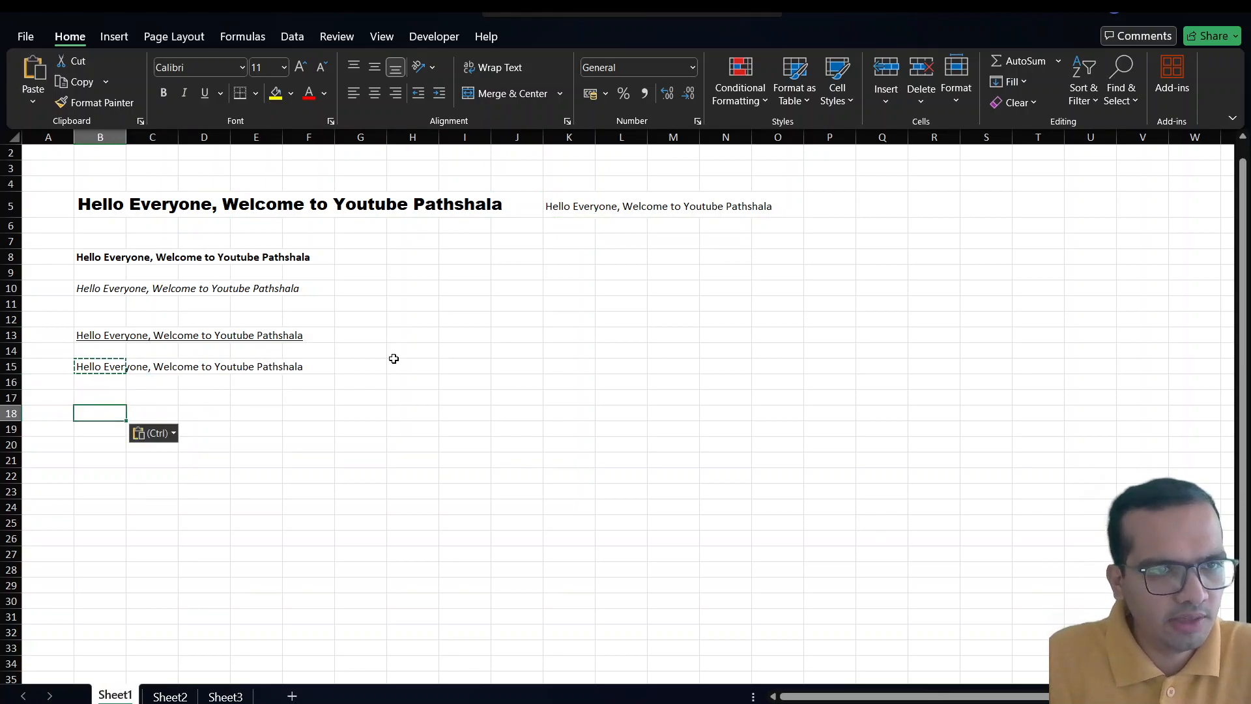
{"action": "key", "text": "ctrl+v"}
{"action": "key", "text": "Down"}
{"action": "key", "text": "Down"}
{"action": "key", "text": "Down"}
{"action": "key", "text": "ctrl+v"}
{"action": "key", "text": "Escape"}
- Insert an empty column B so the welcome texts shift over into column C
{"action": "key", "text": "Up"}
{"action": "key", "text": "Up"}
{"action": "key", "text": "Up"}
{"action": "key", "text": "Up"}
{"action": "key", "text": "Up"}
{"action": "key", "text": "Up"}
{"action": "key", "text": "Up"}
{"action": "key", "text": "Up"}
{"action": "key", "text": "Up"}
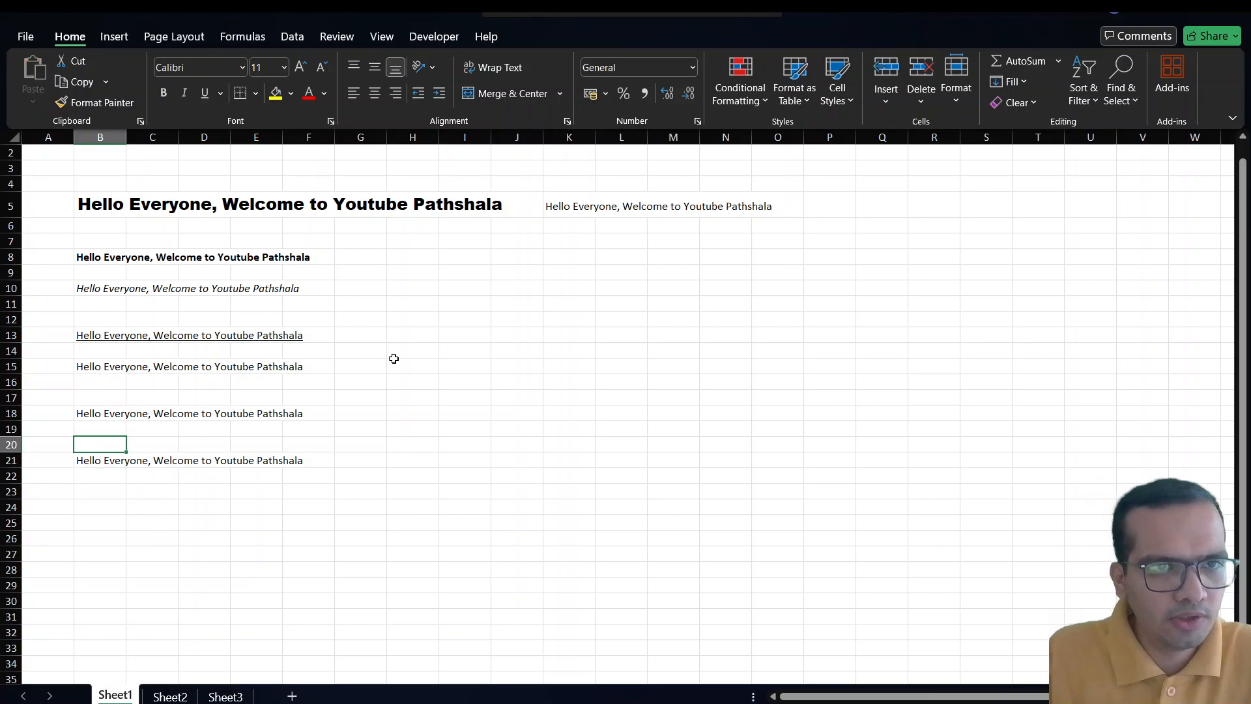
{"action": "key", "text": "Left"}
{"action": "key", "text": "Up"}
{"action": "key", "text": "Up"}
{"action": "key", "text": "Up"}
{"action": "key", "text": "Up"}
{"action": "key", "text": "ctrl+space"}
{"action": "key", "text": "ctrl+shift+plus"}
{"action": "key", "text": "Right"}
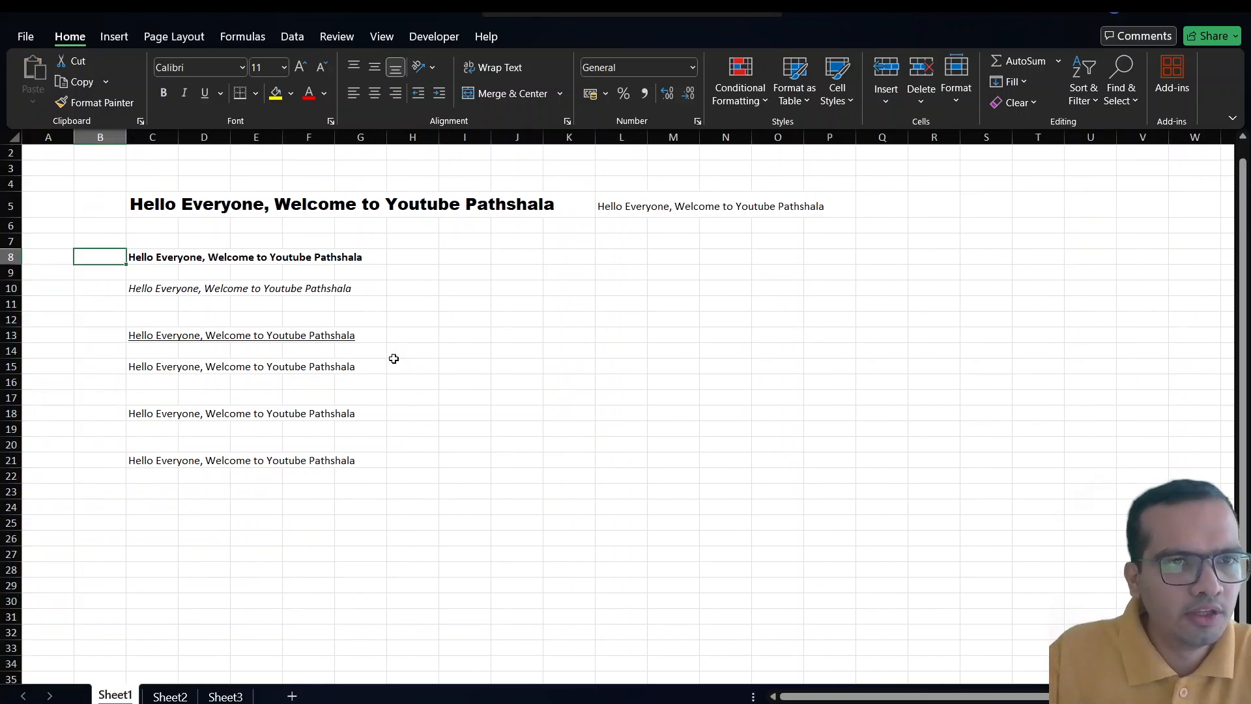
- Label the formatted samples in column B with Bold in B8, Italic in B10 and Underline in B13
{"action": "type", "text": "Bold"}
{"action": "key", "text": "Return"}
{"action": "key", "text": "Down"}
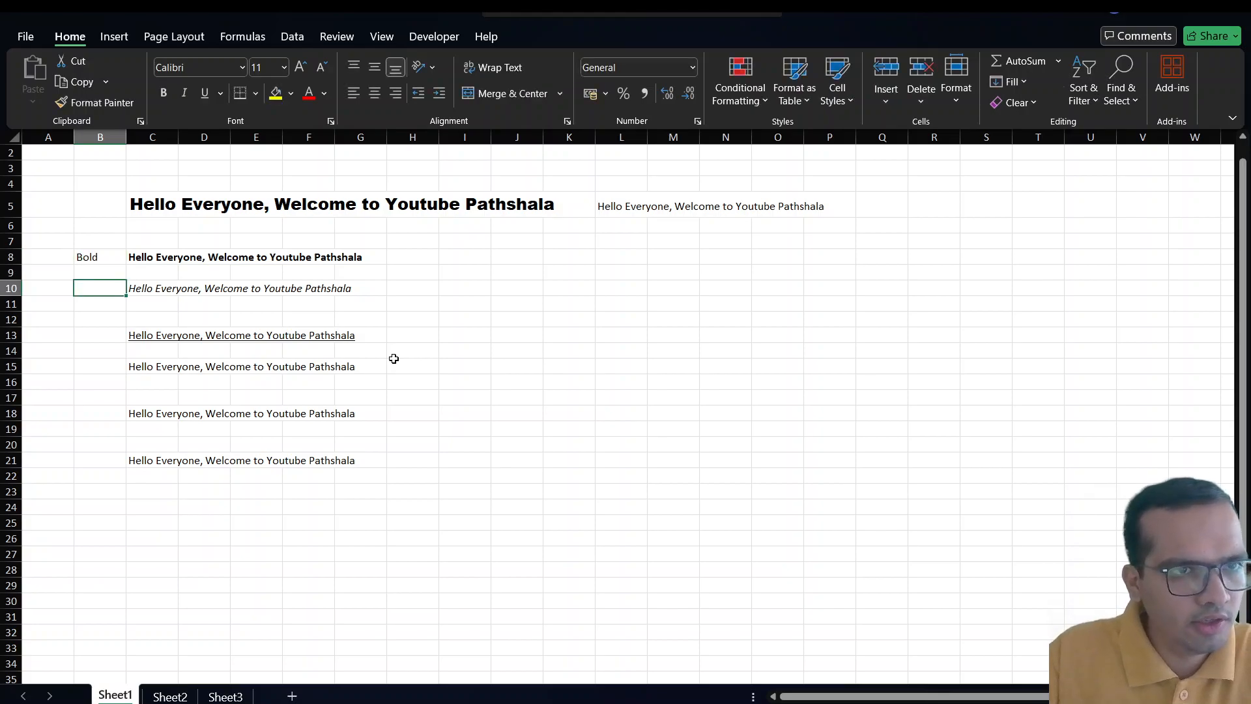
{"action": "type", "text": "Italic"}
{"action": "key", "text": "Return"}
{"action": "key", "text": "Down"}
{"action": "key", "text": "Down"}
{"action": "type", "text": "Underline"}
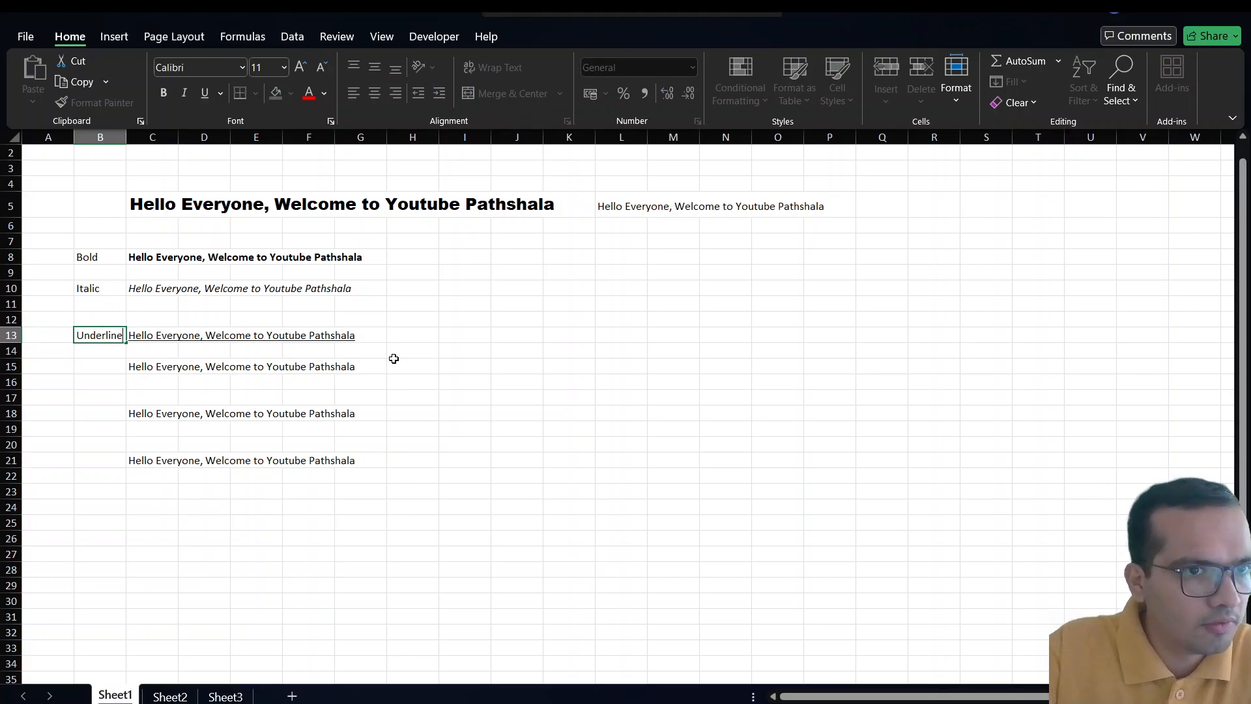
{"action": "key", "text": "Return"}
{"action": "key", "text": "Down"}
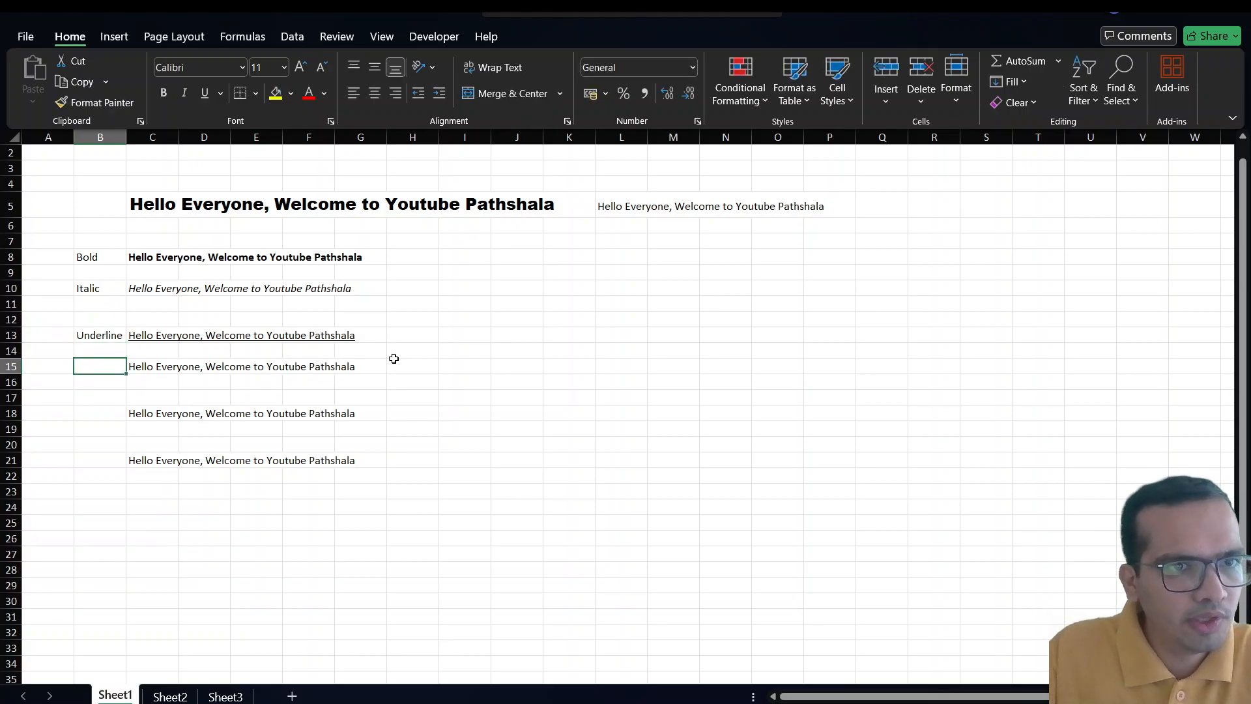
- Enter the label Text Colour in cell B15 and move it by cut and paste to cell B18
{"action": "type", "text": "C"}
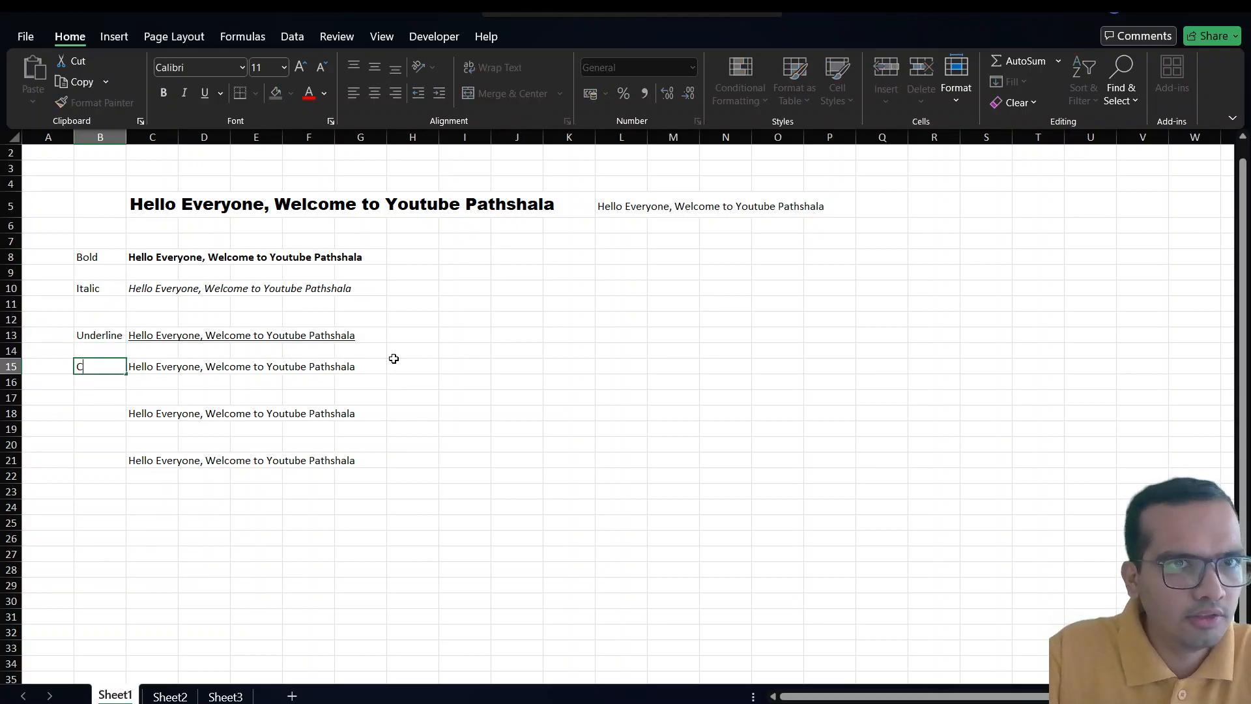
{"action": "key", "text": "Escape"}
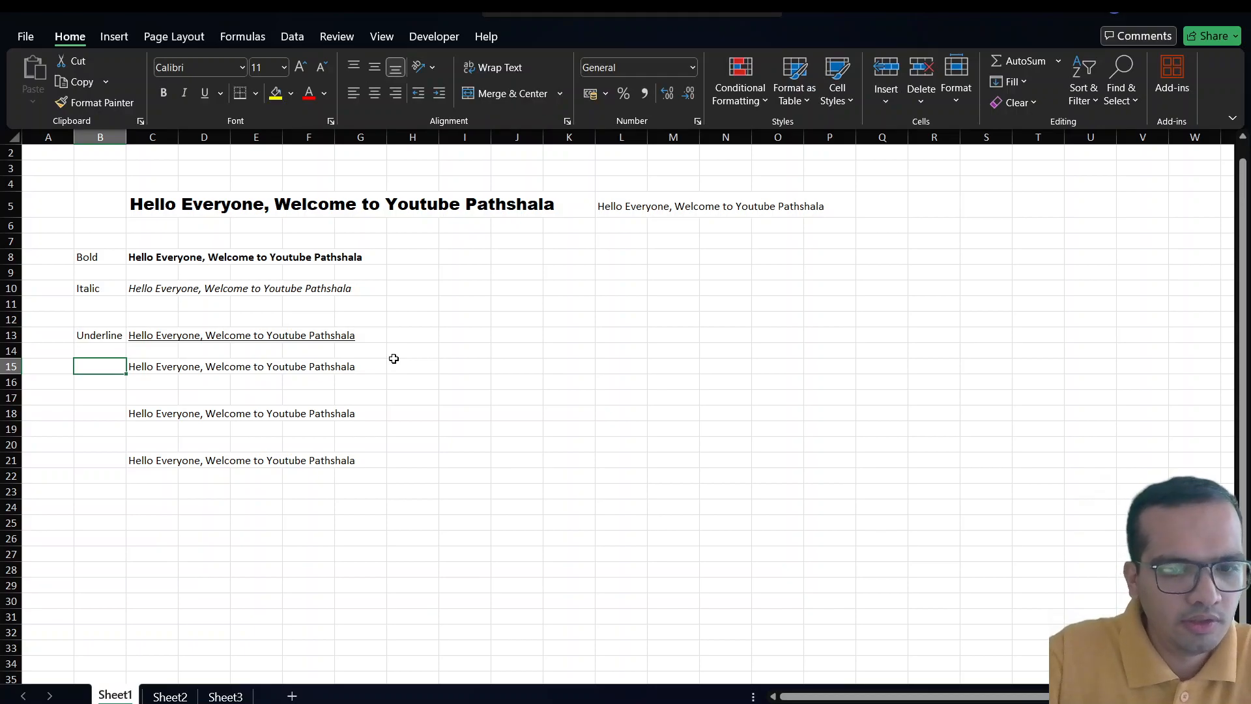
{"action": "type", "text": "Text Colour"}
{"action": "key", "text": "Return"}
{"action": "key", "text": "Up"}
{"action": "key", "text": "ctrl+x"}
{"action": "key", "text": "Down"}
{"action": "key", "text": "Down"}
{"action": "key", "text": "Down"}
{"action": "key", "text": "ctrl+v"}
- Delete the empty row 17 directly above the Text Colour row
{"action": "key", "text": "Up"}
{"action": "key", "text": "Up"}
{"action": "key", "text": "Down"}
{"action": "key", "text": "shift+space"}
{"action": "key", "text": "ctrl+minus"}
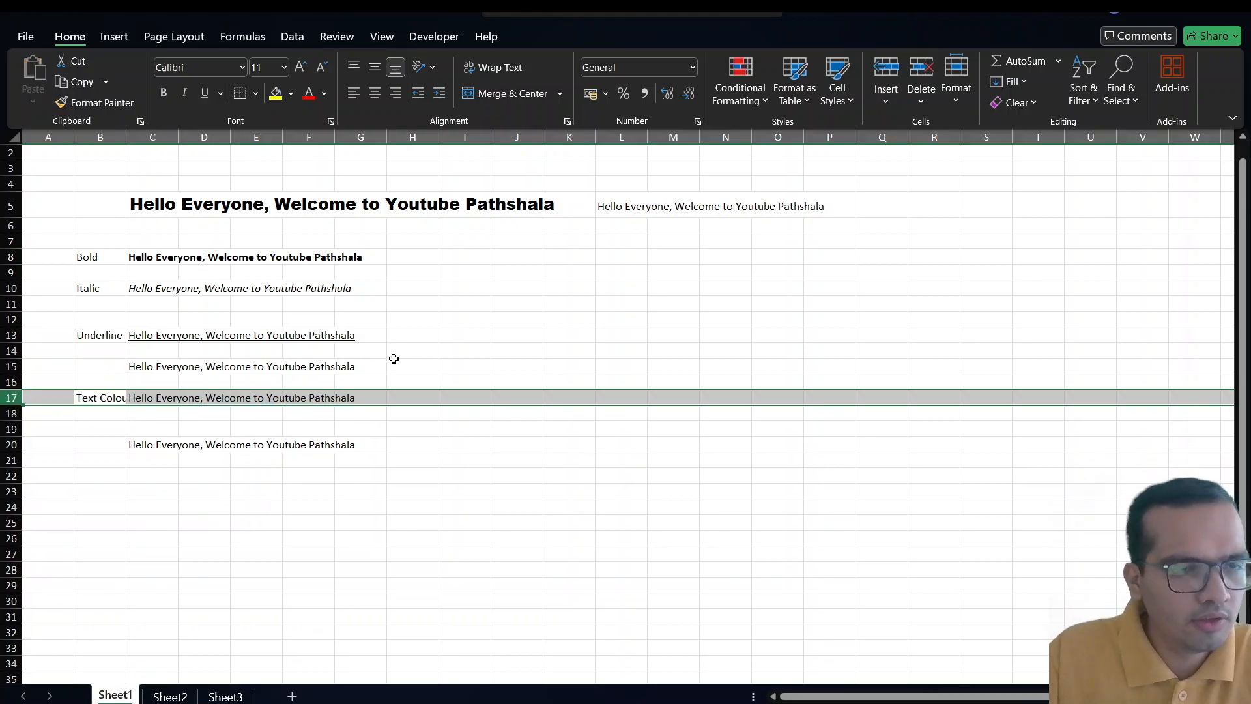
- Enter the label Cell Colour in cell B15
{"action": "key", "text": "Up"}
{"action": "key", "text": "Up"}
{"action": "type", "text": "Cell Colour"}
{"action": "key", "text": "Return"}
- Delete the spare empty row 19 and enter the label Border beside the last welcome text in B19
{"action": "key", "text": "Down"}
{"action": "key", "text": "Down"}
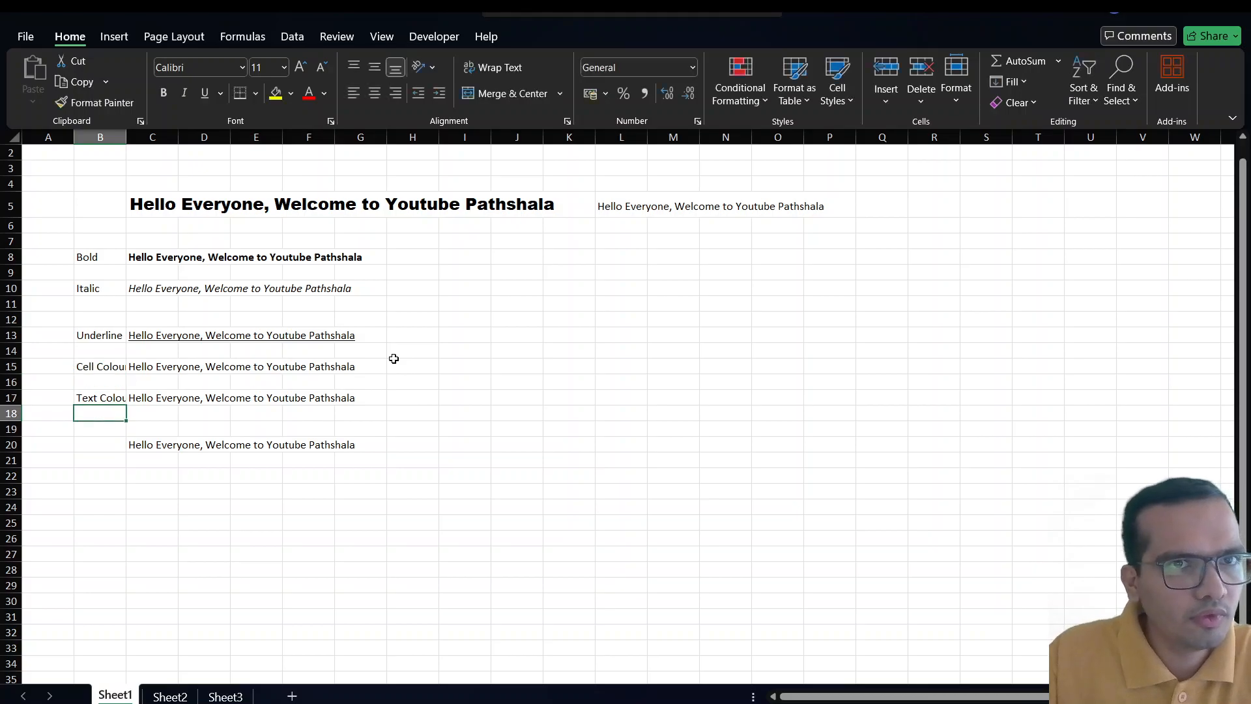
{"action": "key", "text": "Down"}
{"action": "key", "text": "Down"}
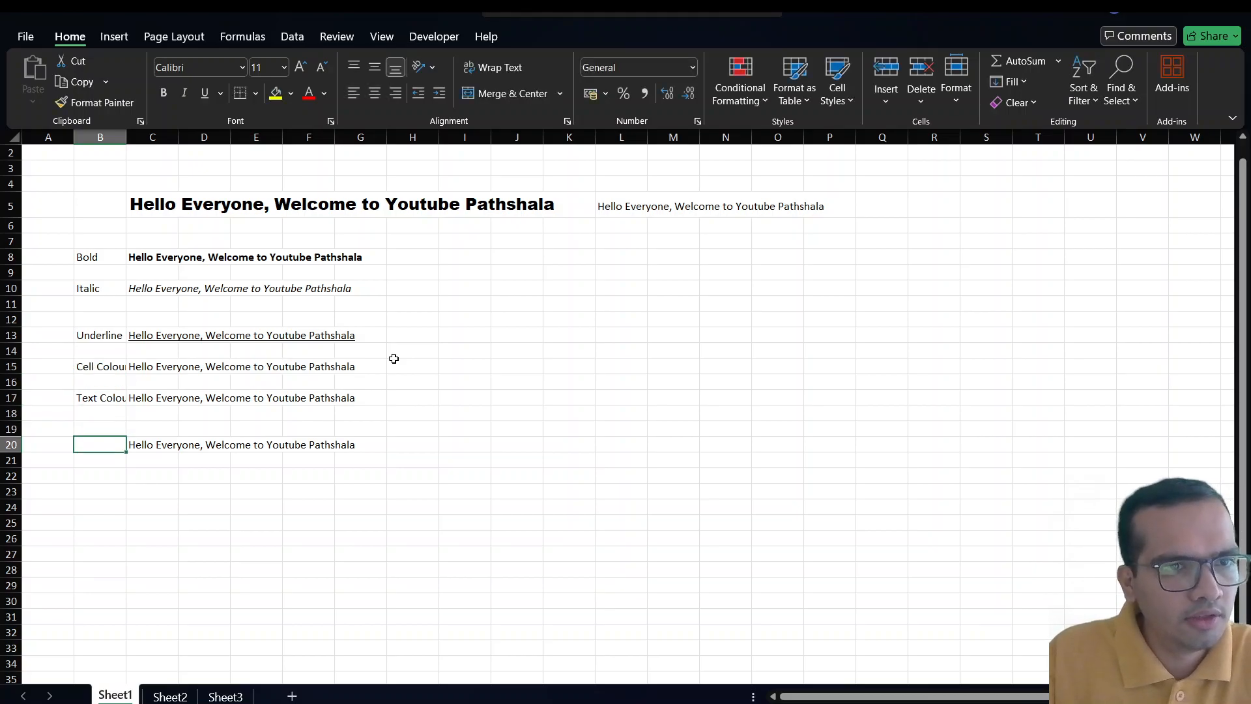
{"action": "key", "text": "Up"}
{"action": "key", "text": "shift+space"}
{"action": "key", "text": "ctrl+minus"}
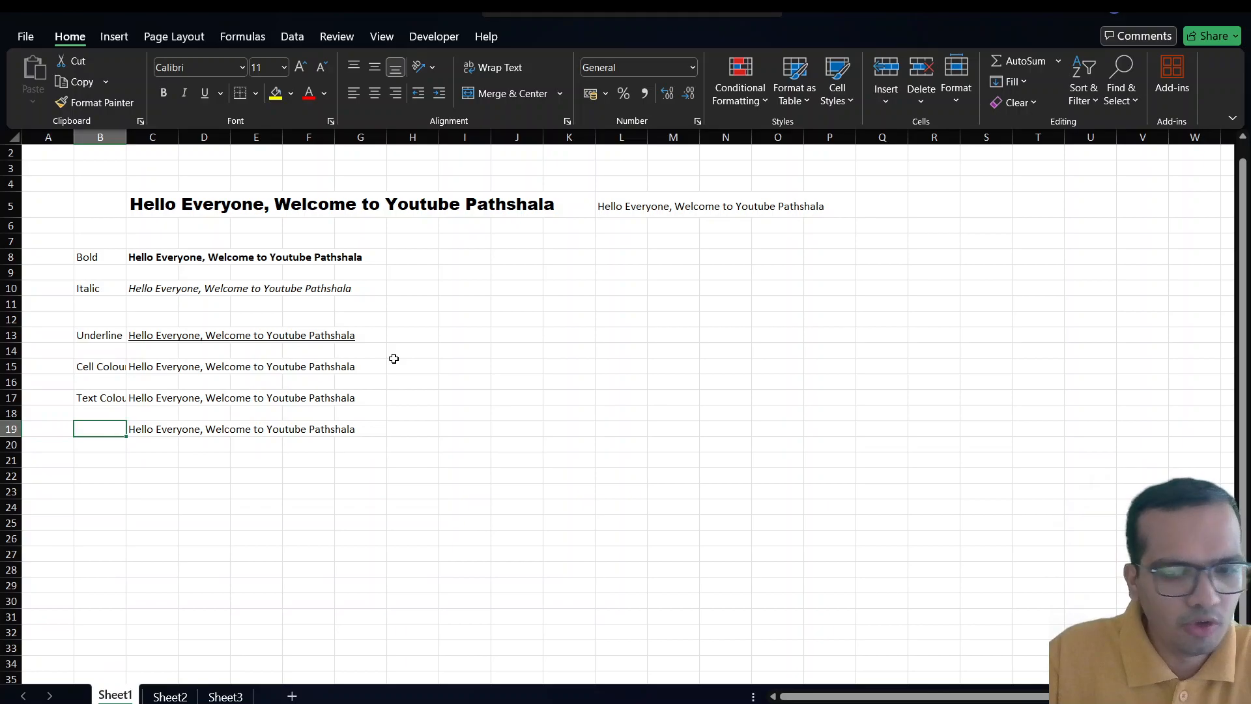
{"action": "type", "text": "Border"}
{"action": "key", "text": "Return"}
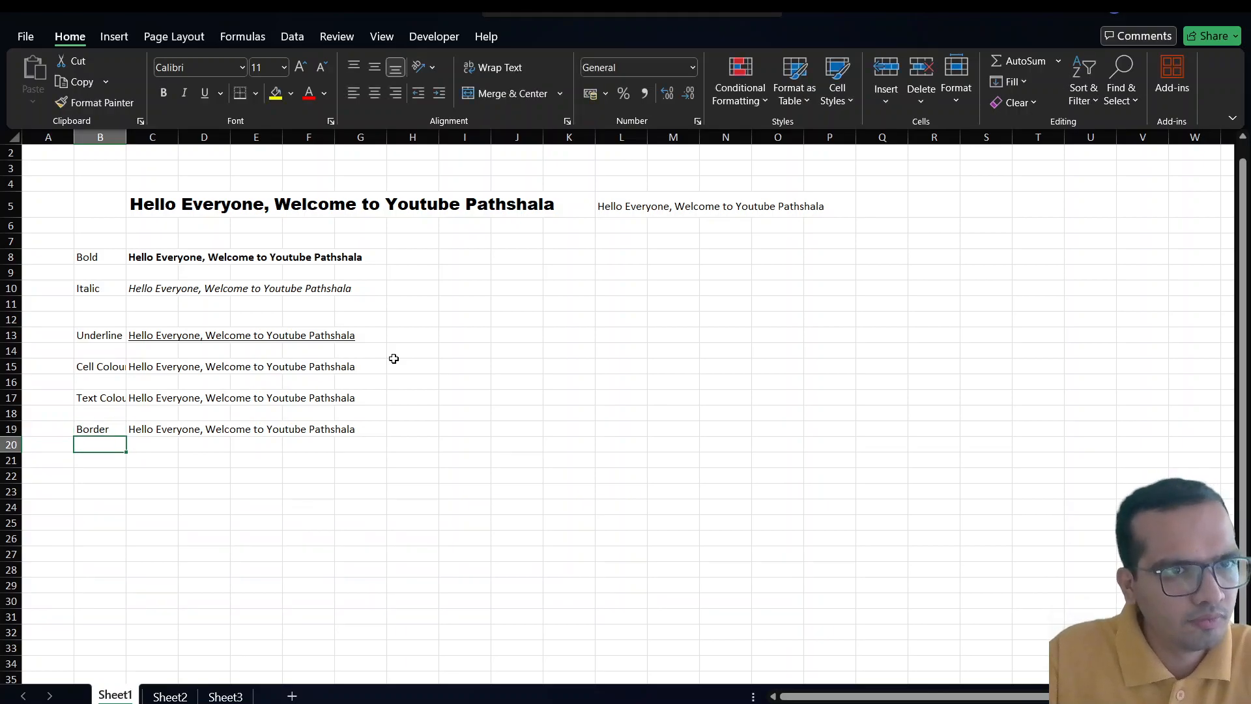
- Fill the Cell Colour sample in C15 with yellow and autofit the width of column C
{"action": "key", "text": "Up"}
{"action": "key", "text": "Up"}
{"action": "key", "text": "Right"}
{"action": "key", "text": "Up"}
{"action": "key", "text": "Up"}
{"action": "key", "text": "Up"}
{"action": "key", "text": "Left"}
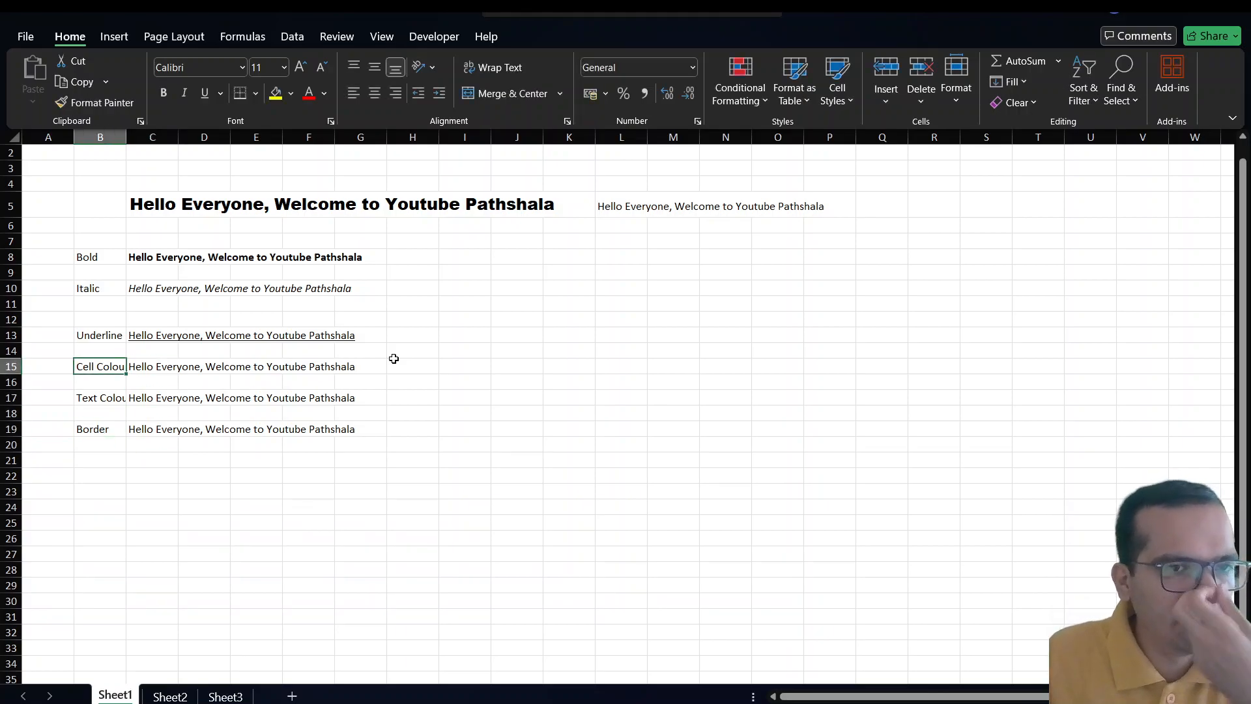
{"action": "key", "text": "Right"}
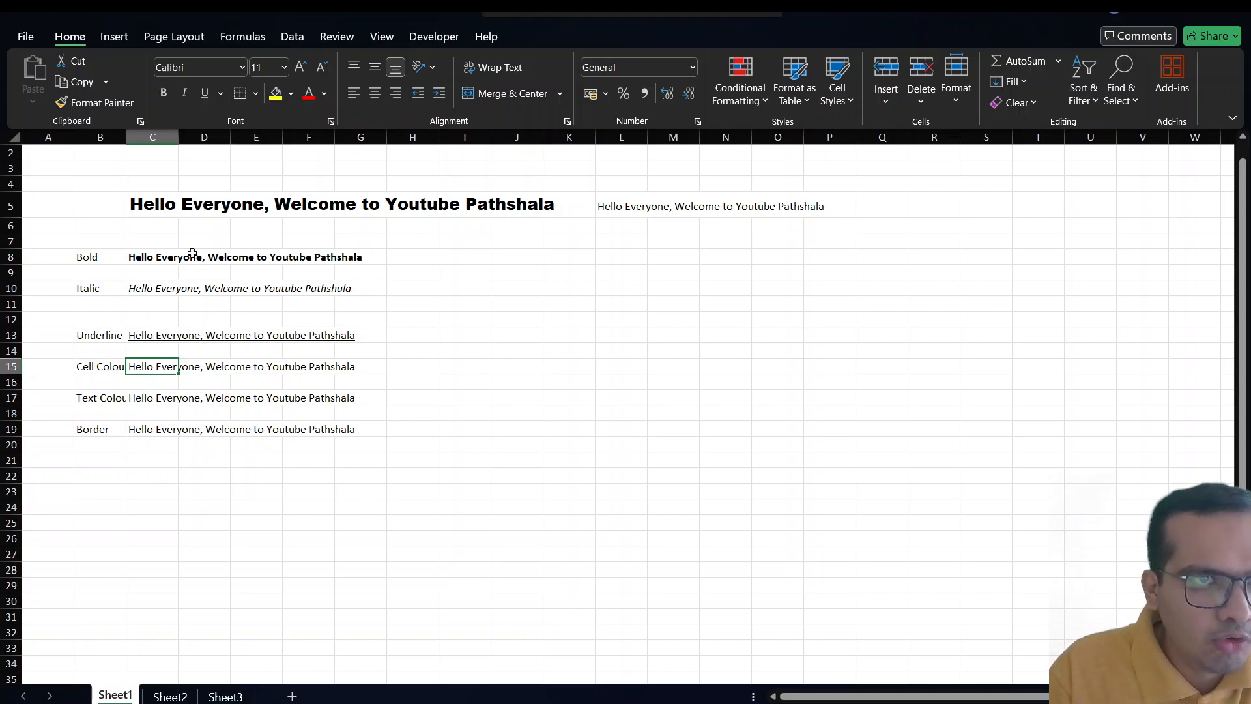
{"action": "left_click", "coordinate": [276, 94]}
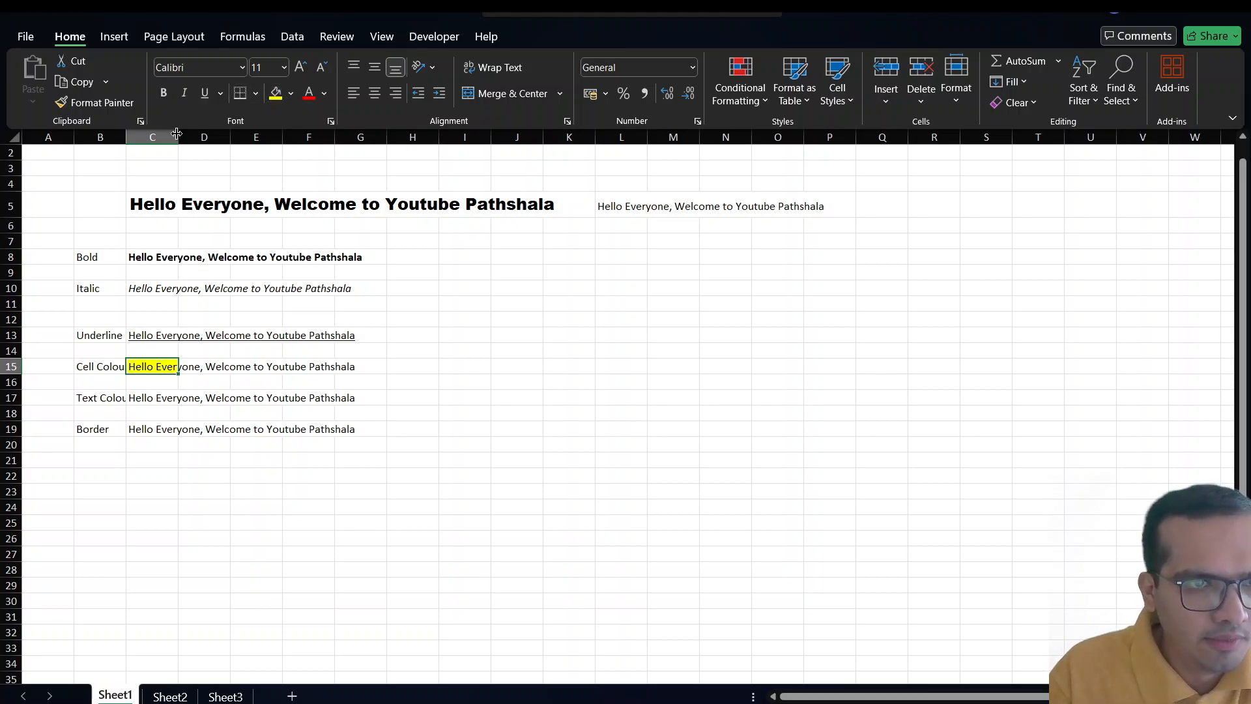
{"action": "double_click", "coordinate": [178, 137]}
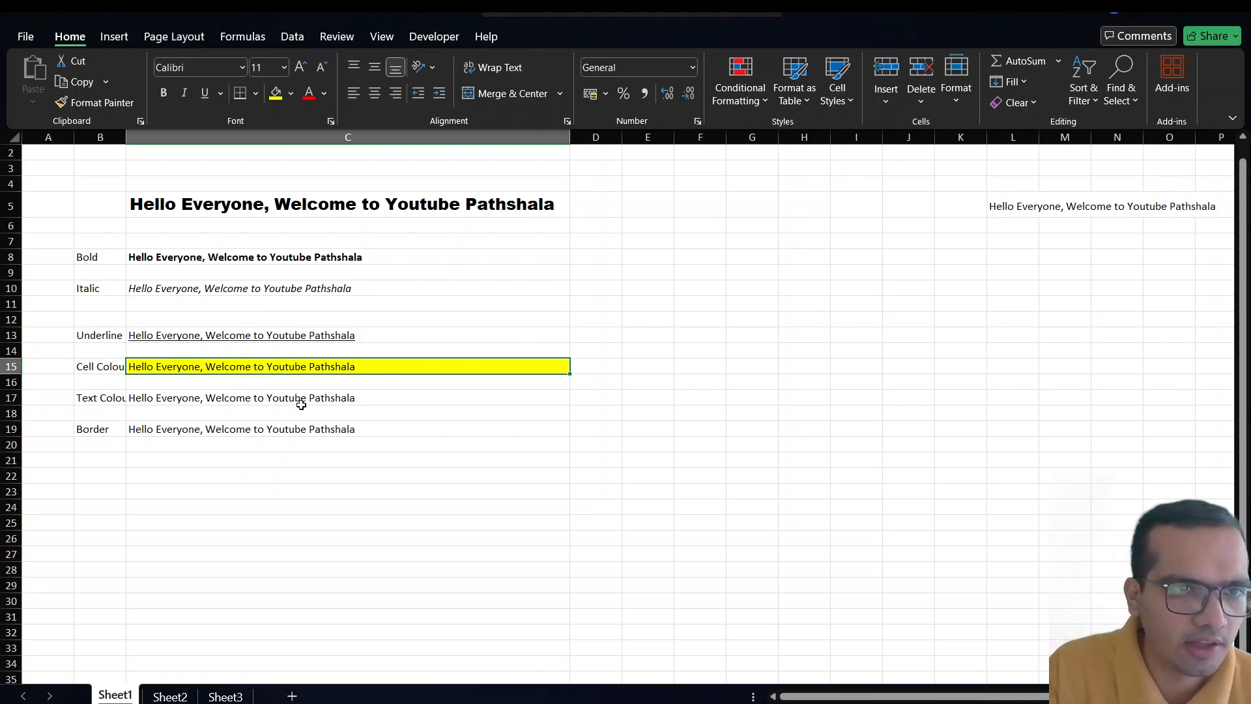
- Colour the welcome text in cell C17 red and preview other font colours
{"action": "left_click", "coordinate": [301, 401]}
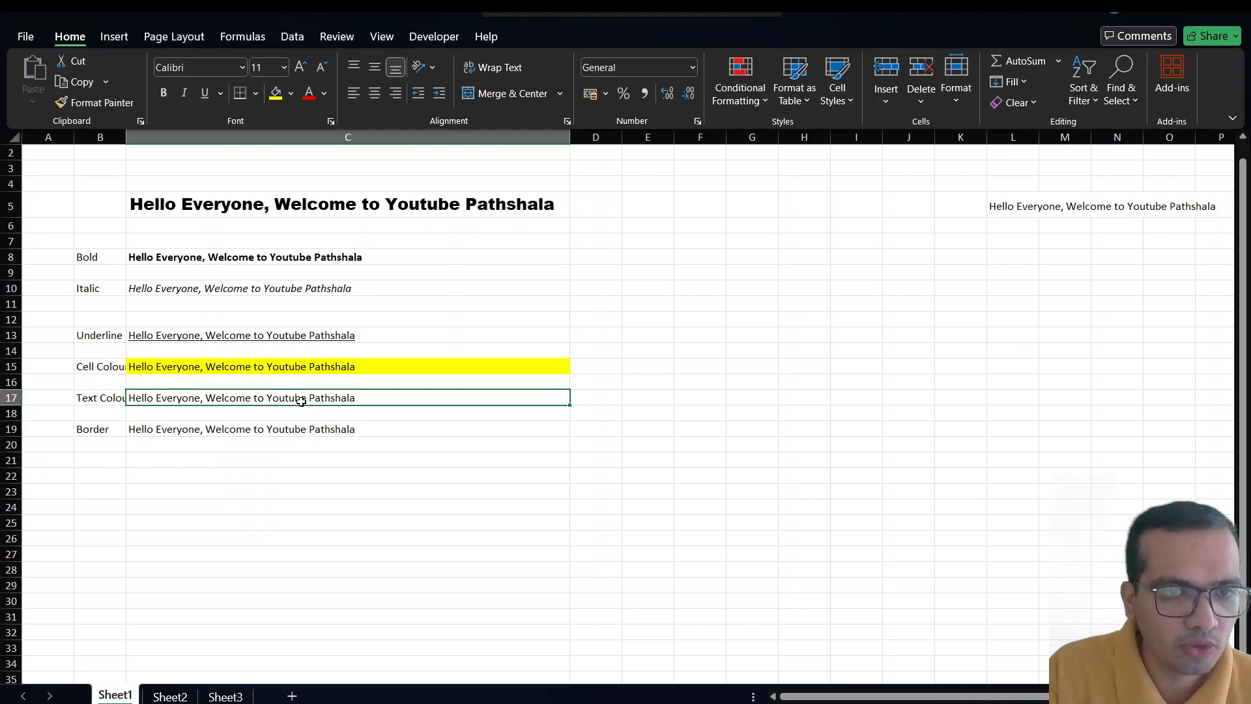
{"action": "left_click", "coordinate": [308, 99]}
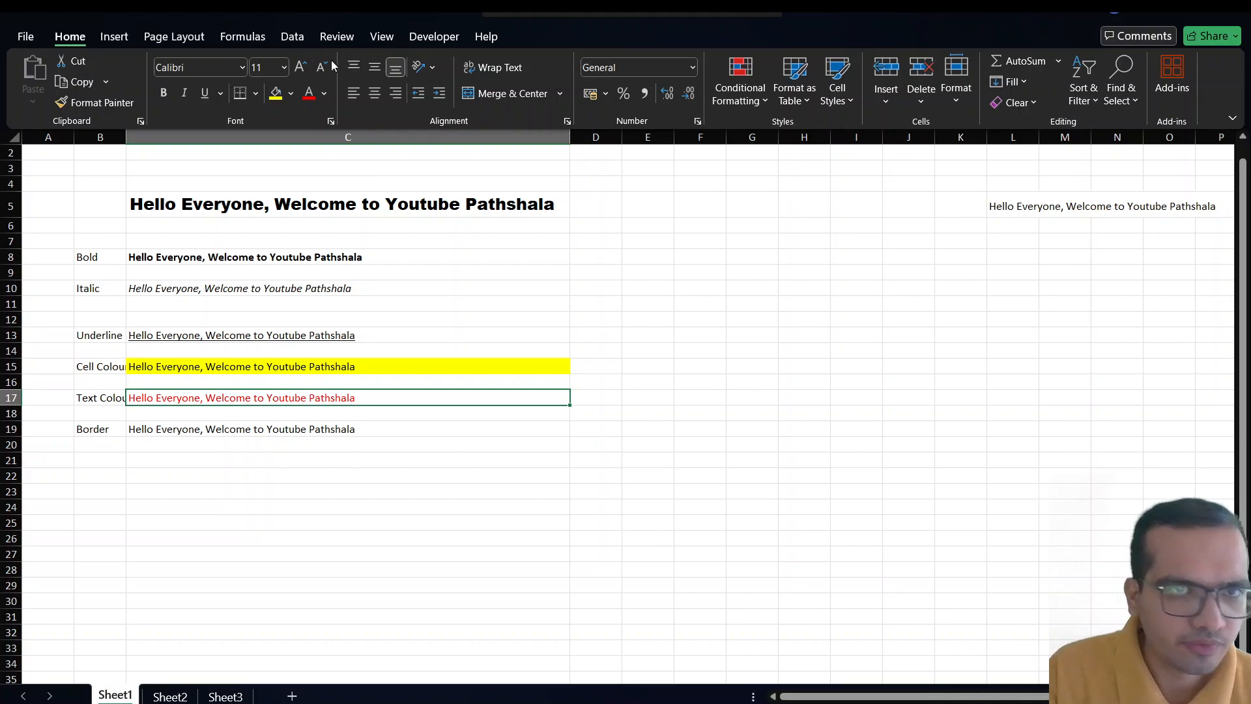
{"action": "left_click", "coordinate": [327, 95]}
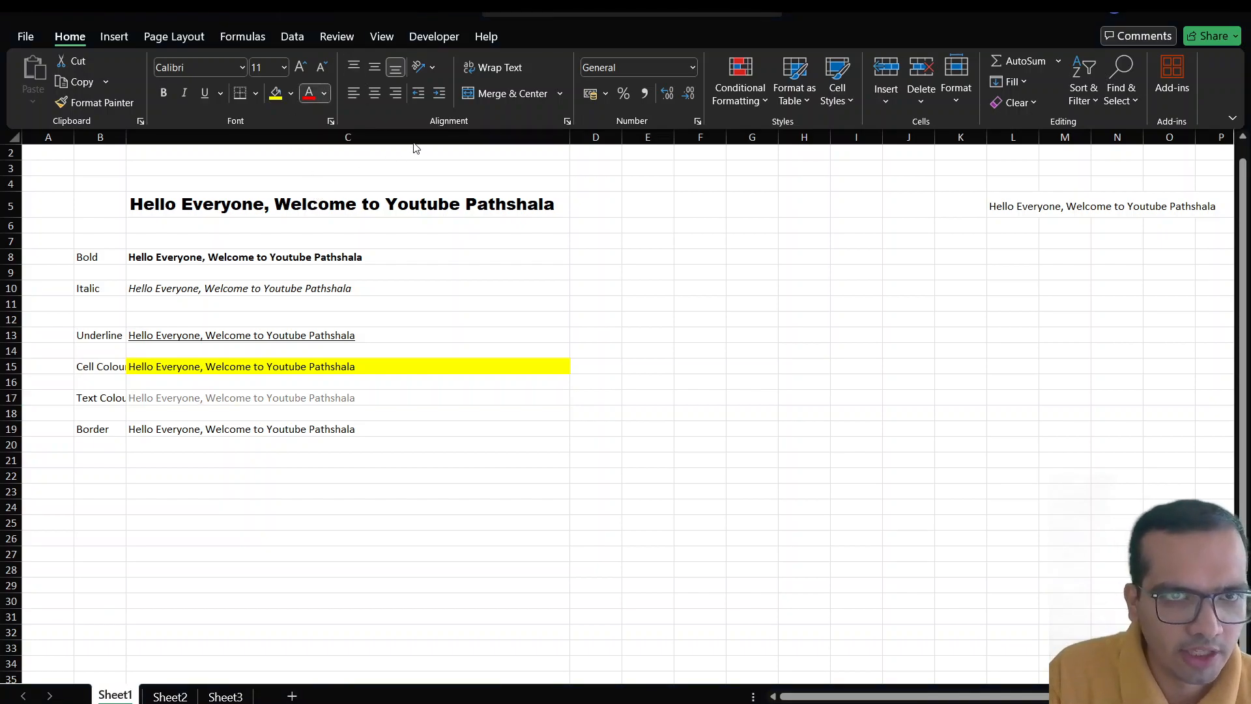
{"action": "left_click", "coordinate": [366, 147]}
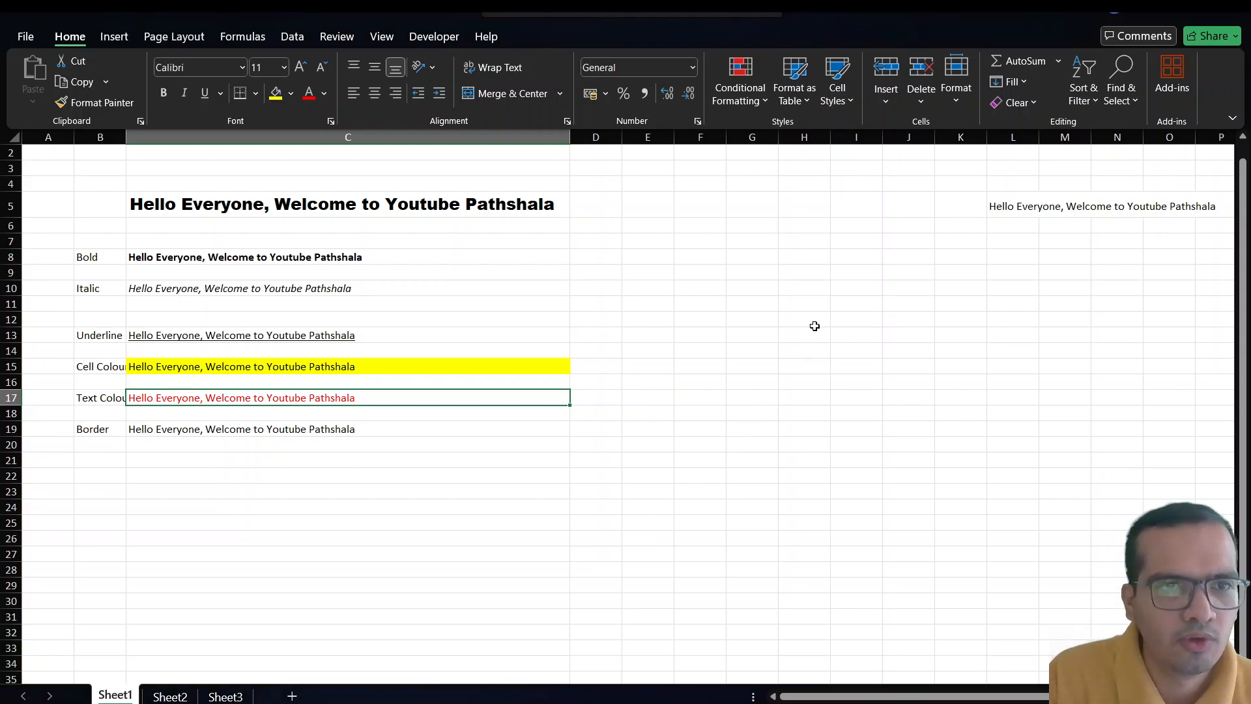
- Copy the welcome text from the Border row's cell C19 and paste it into cell C21
{"action": "left_click", "coordinate": [193, 429]}
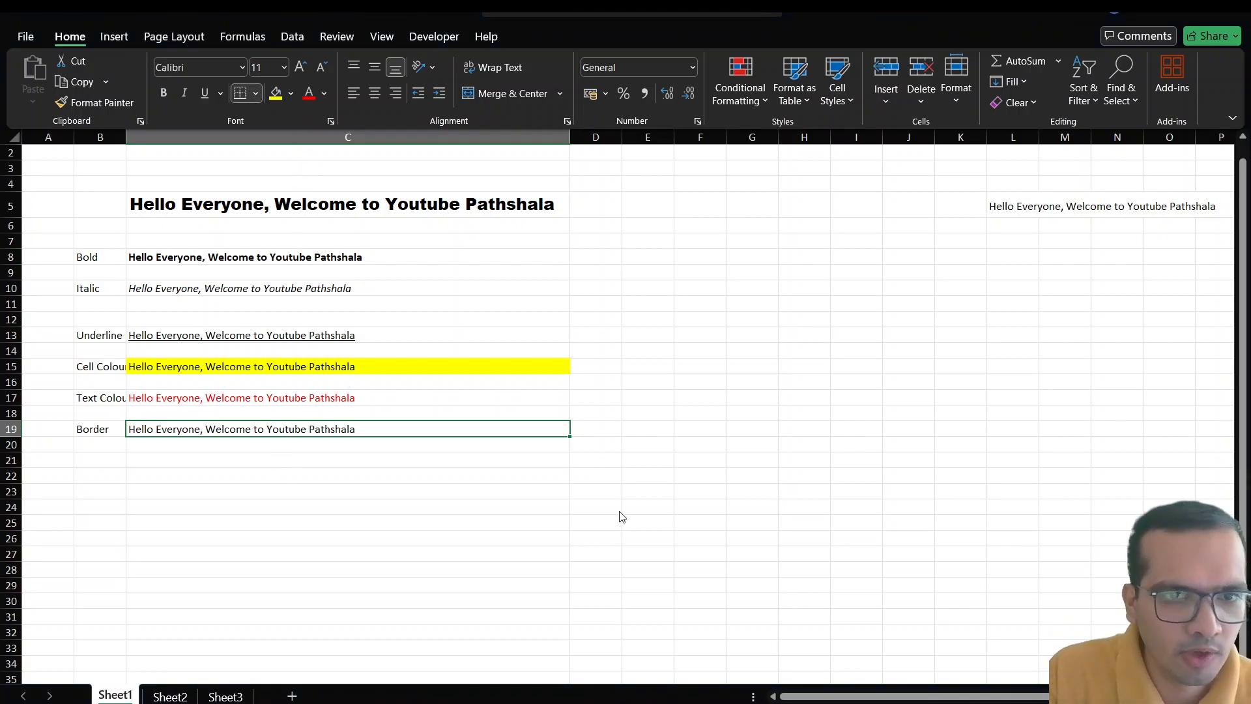
{"action": "left_click", "coordinate": [484, 472]}
{"action": "key", "text": "Up"}
{"action": "key", "text": "Up"}
{"action": "key", "text": "Up"}
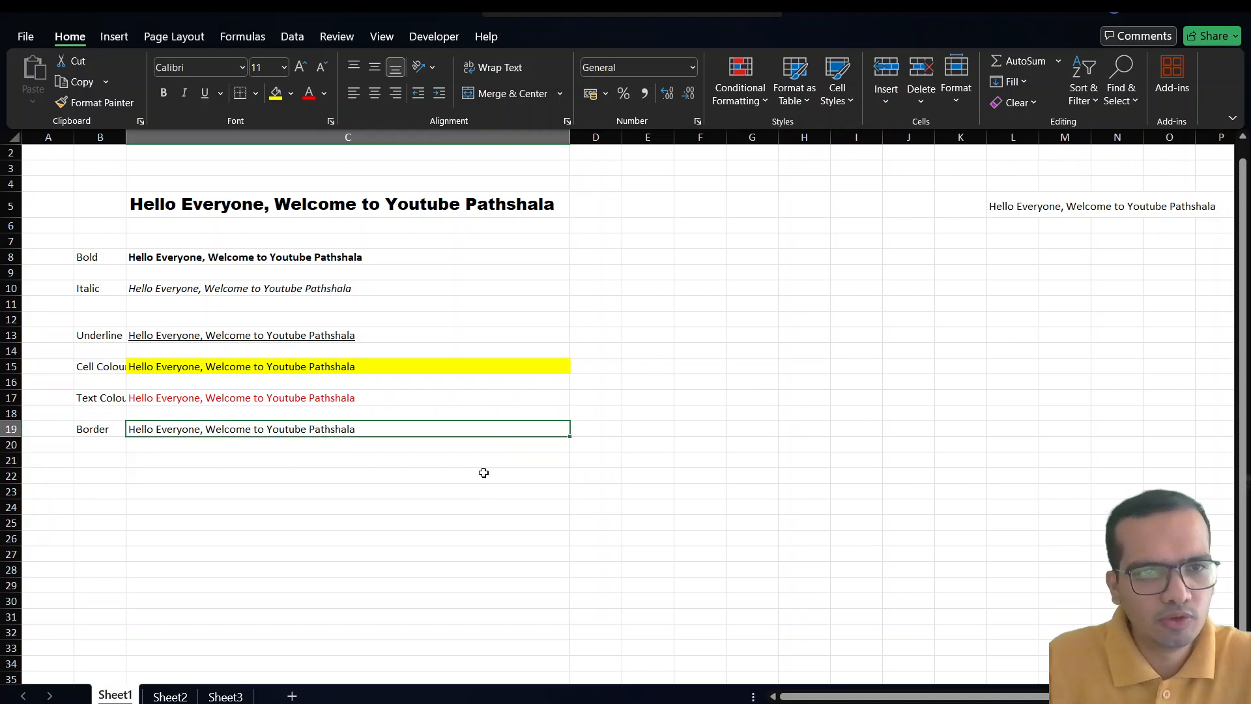
{"action": "key", "text": "ctrl+c"}
{"action": "key", "text": "Down"}
{"action": "key", "text": "Down"}
{"action": "key", "text": "shift+Down"}
{"action": "key", "text": "shift+Down"}
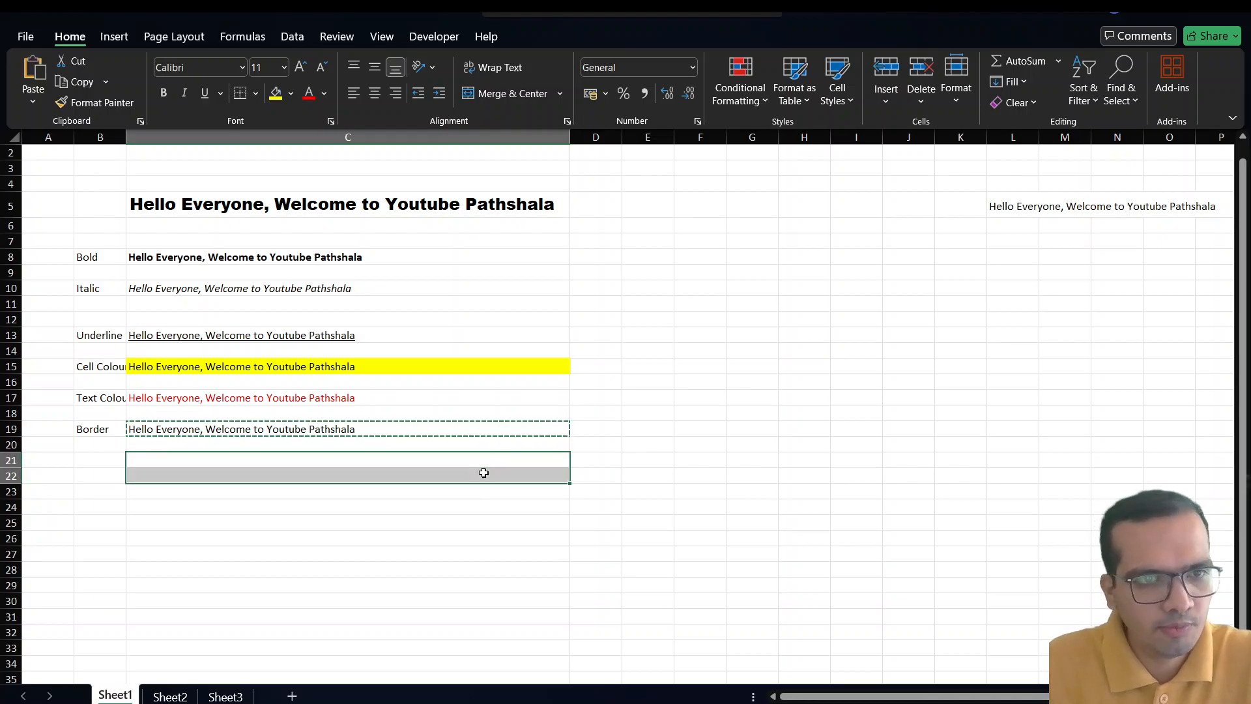
{"action": "key", "text": "shift+Up"}
{"action": "key", "text": "shift+Up"}
{"action": "key", "text": "ctrl+v"}
- Paste the copied welcome text into cells C24, C28 and C31 as well and end the copy
{"action": "key", "text": "Down"}
{"action": "key", "text": "Down"}
{"action": "key", "text": "Down"}
{"action": "key", "text": "ctrl+v"}
{"action": "key", "text": "Down"}
{"action": "key", "text": "Down"}
{"action": "key", "text": "Down"}
{"action": "key", "text": "Down"}
{"action": "key", "text": "ctrl+v"}
{"action": "key", "text": "Down"}
{"action": "key", "text": "Down"}
{"action": "key", "text": "Down"}
{"action": "key", "text": "ctrl+v"}
{"action": "scroll", "coordinate": [484, 472], "scroll_direction": "down", "scroll_amount": 4}
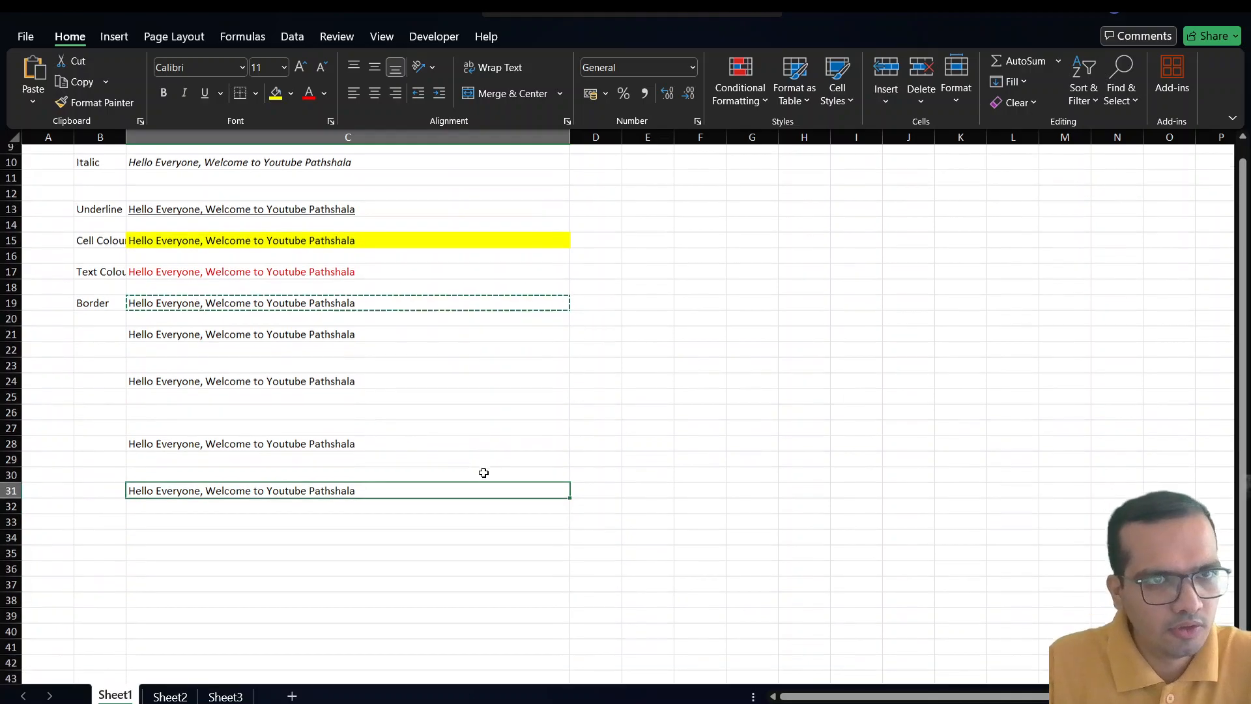
{"action": "left_click", "coordinate": [616, 357]}
{"action": "key", "text": "Escape"}
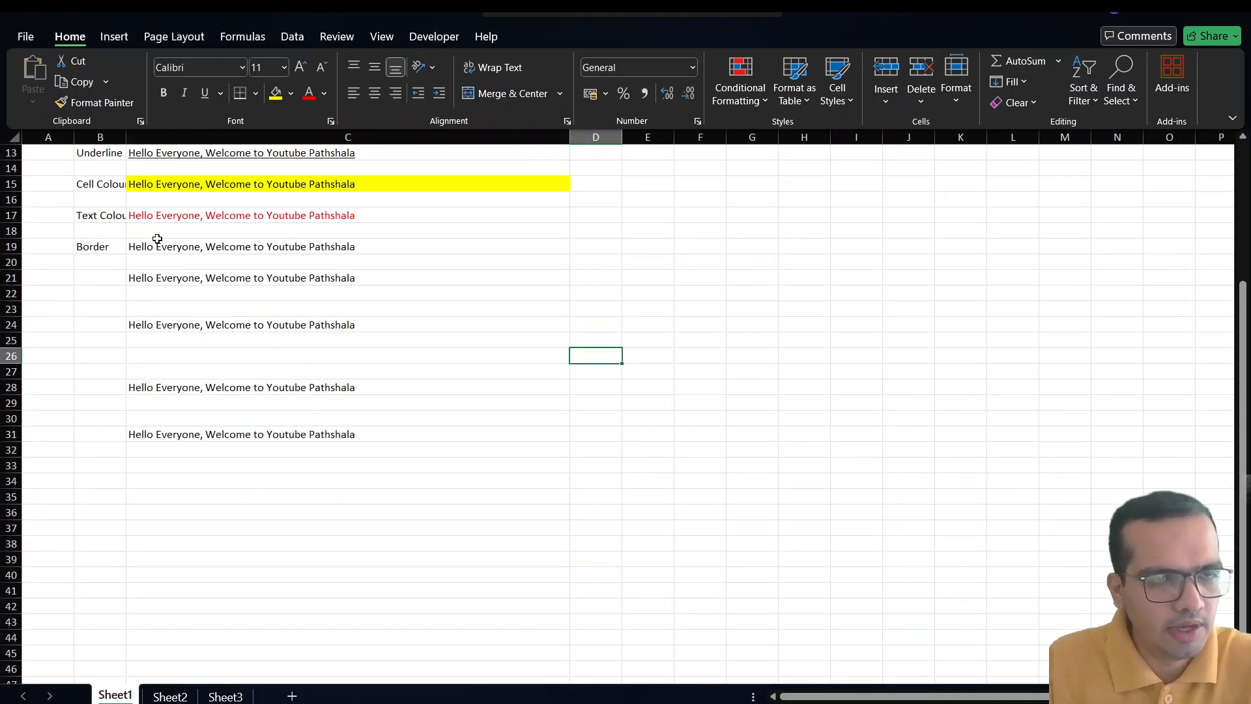
- Apply a bottom border to the welcome text cell C19 and deselect it
{"action": "left_click", "coordinate": [179, 251]}
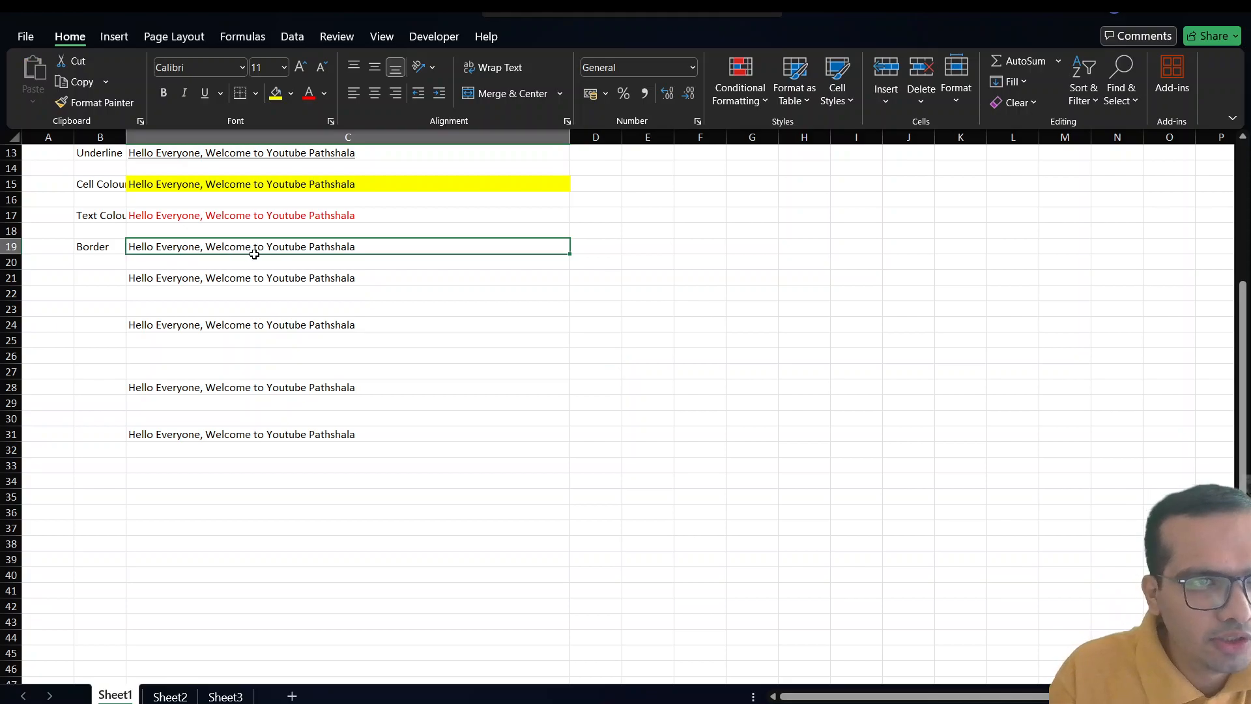
{"action": "left_click", "coordinate": [239, 95]}
{"action": "left_click", "coordinate": [635, 321]}
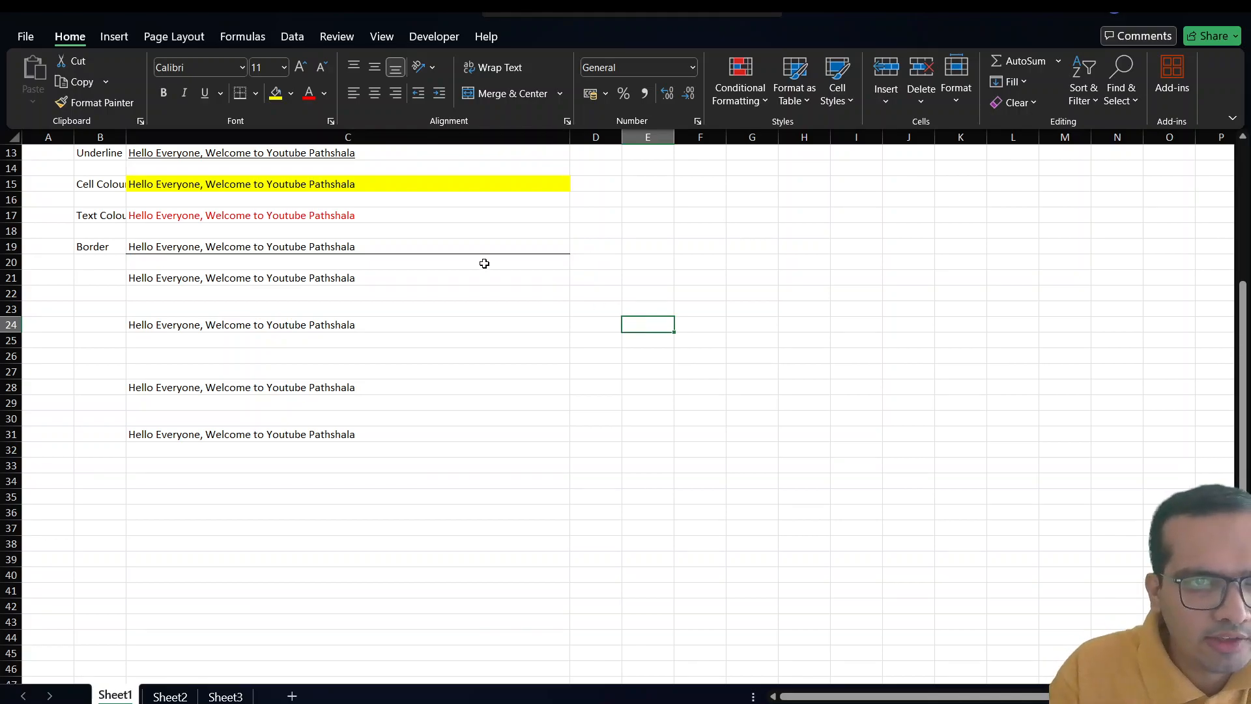
- Apply a top border to the welcome text cell C21
{"action": "left_click", "coordinate": [315, 279]}
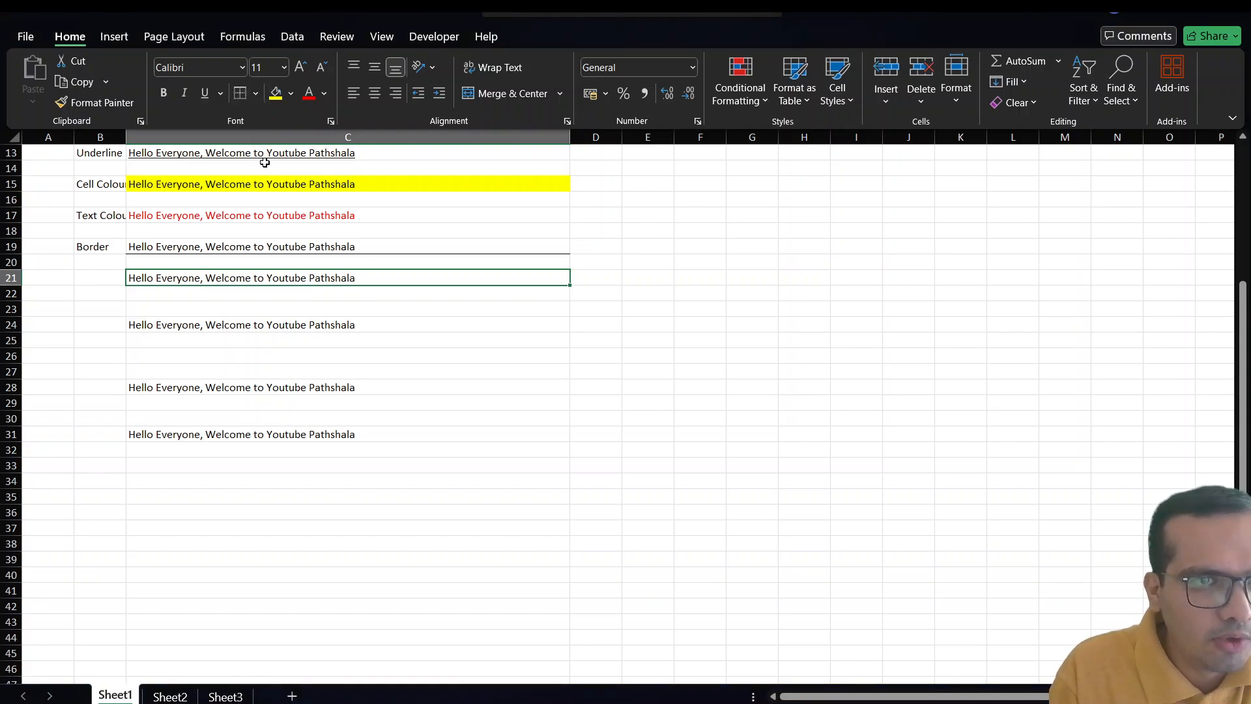
{"action": "left_click", "coordinate": [279, 338]}
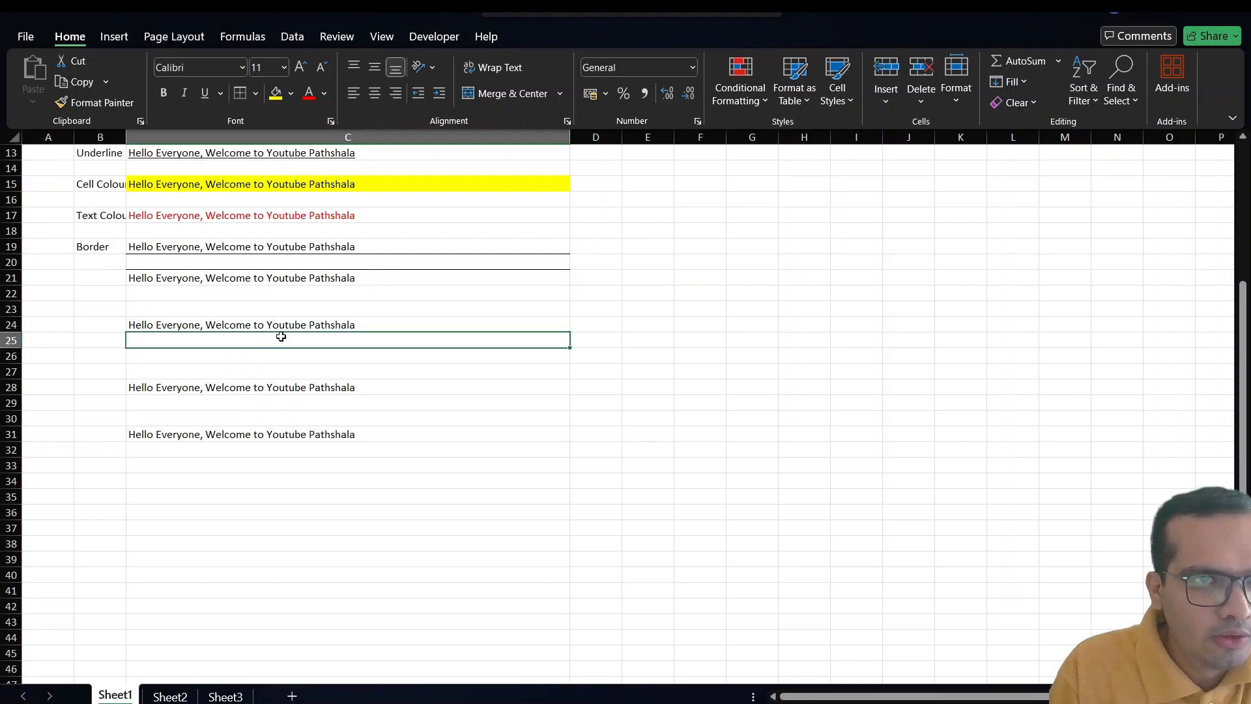
{"action": "left_click", "coordinate": [263, 279]}
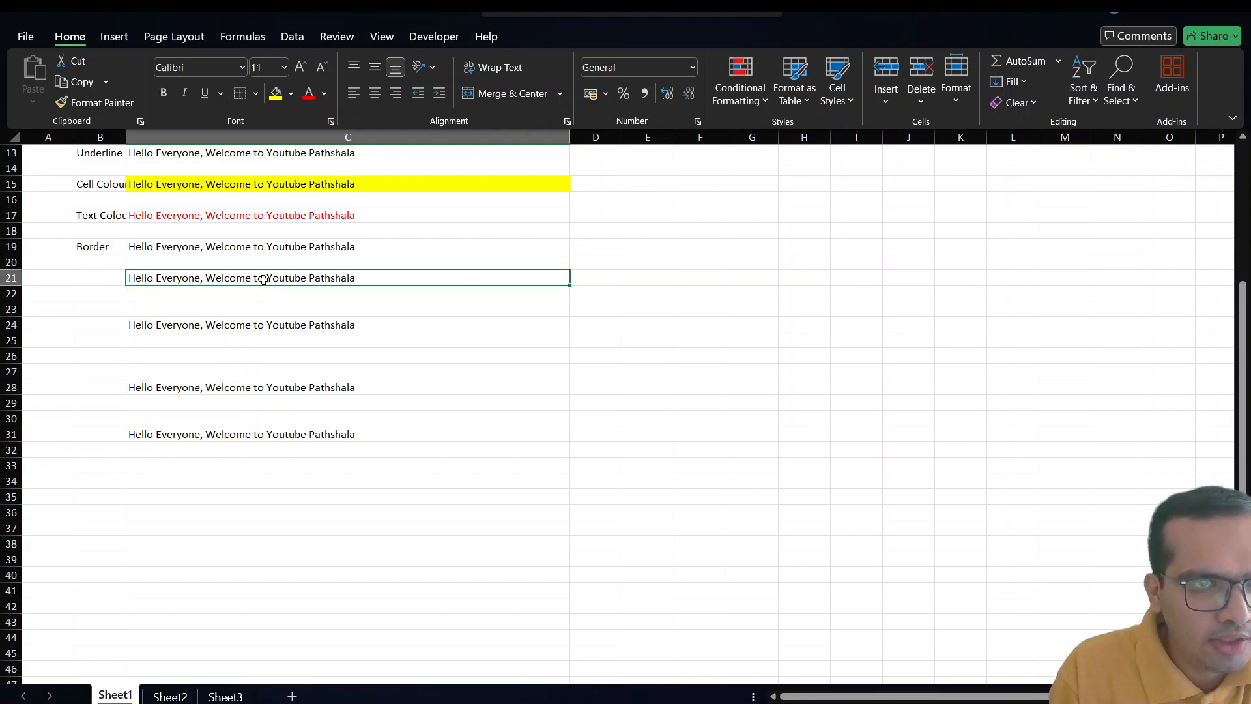
- Apply a left border to cell C24 and a right border to cell C28
{"action": "left_click", "coordinate": [266, 326]}
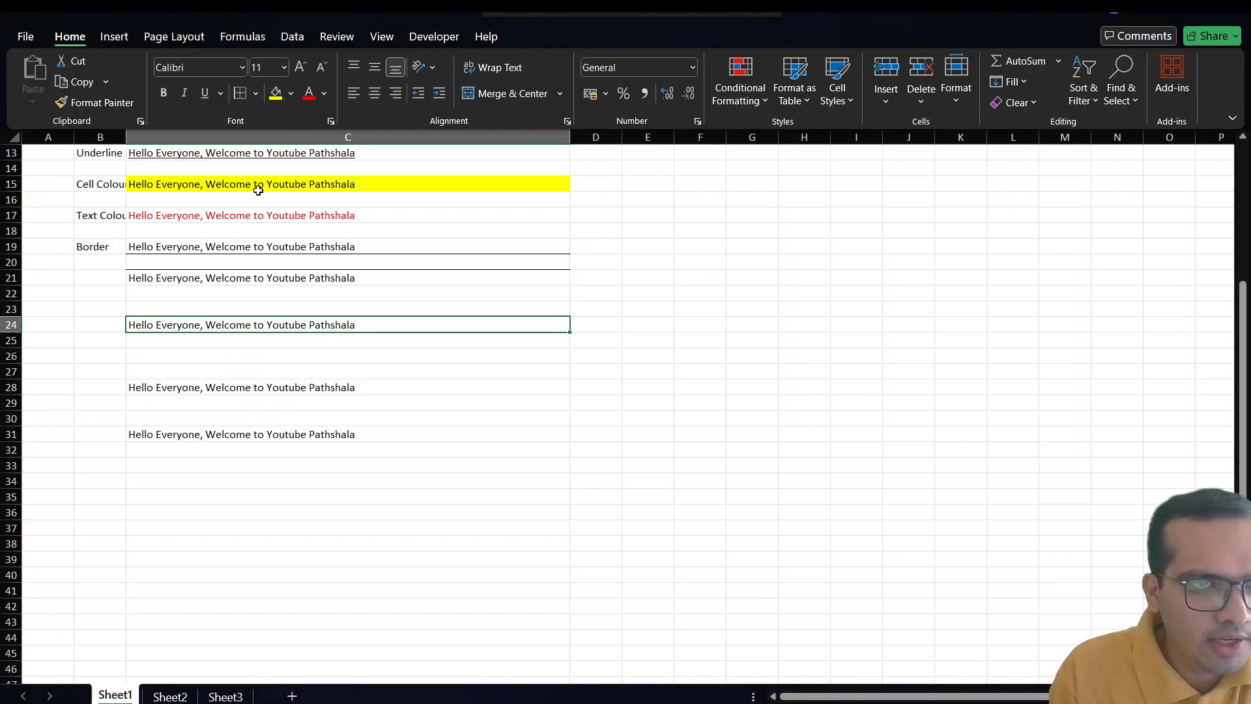
{"action": "left_click", "coordinate": [253, 357]}
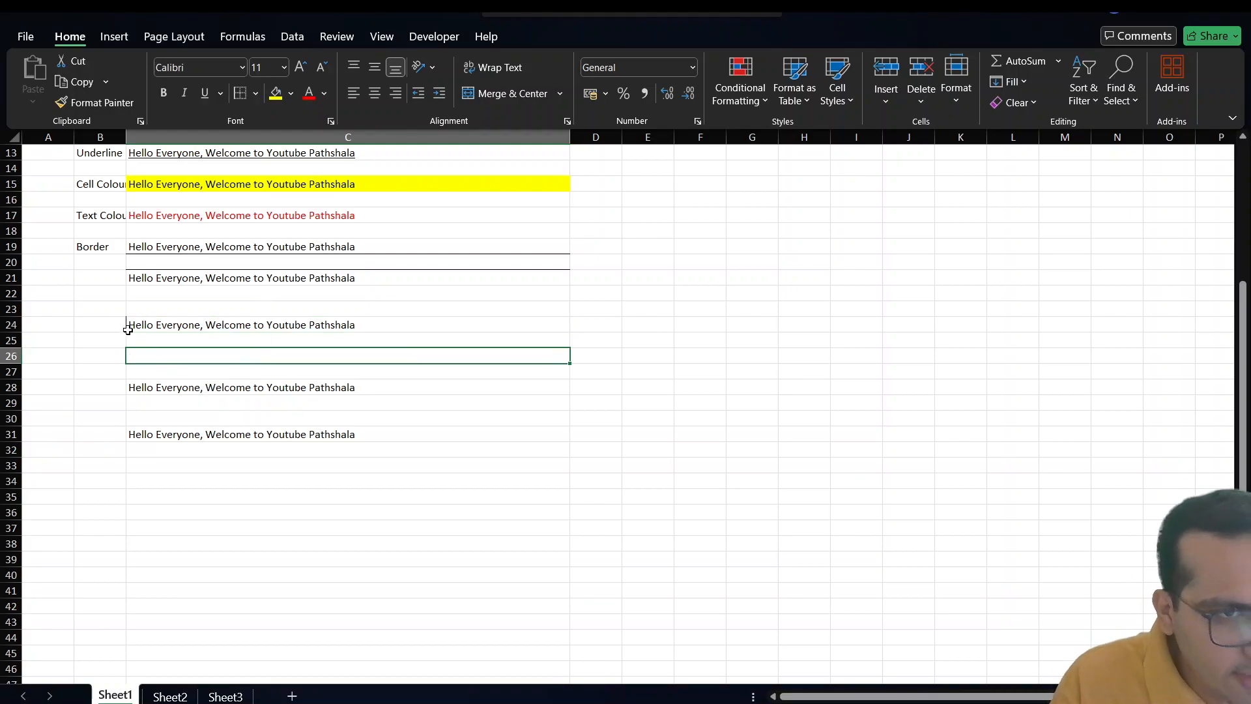
{"action": "left_click", "coordinate": [176, 389]}
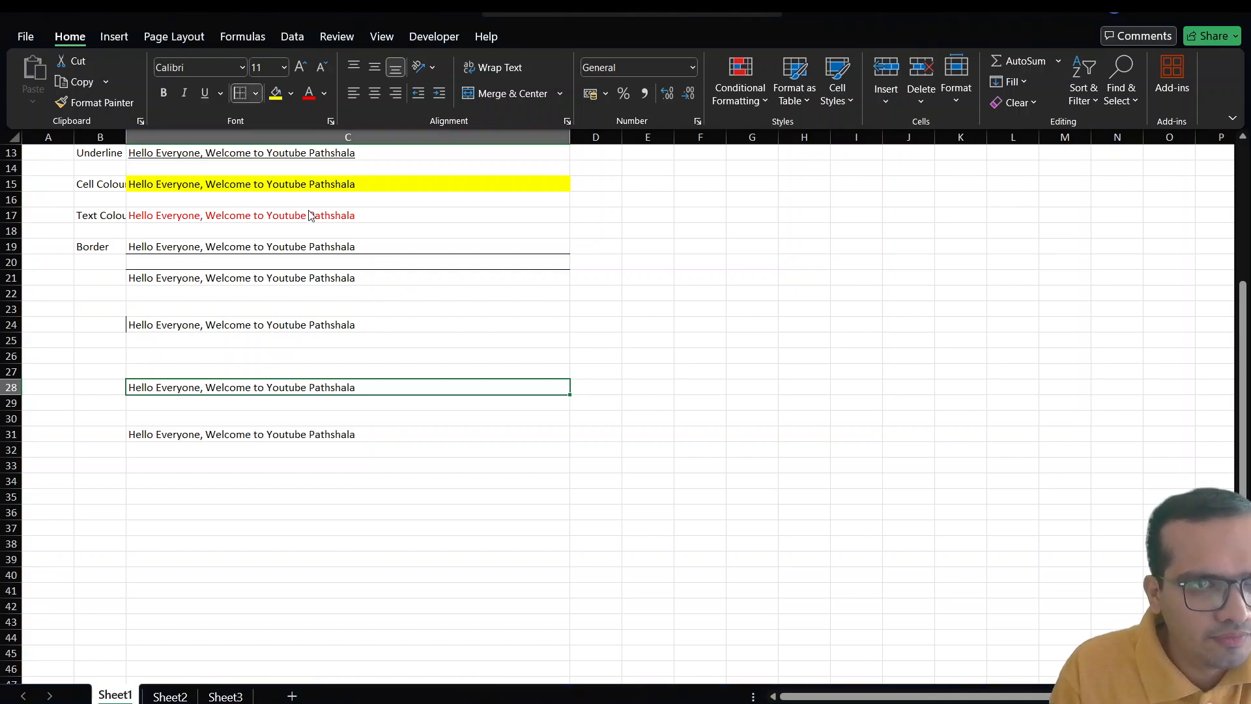
{"action": "left_click", "coordinate": [386, 414]}
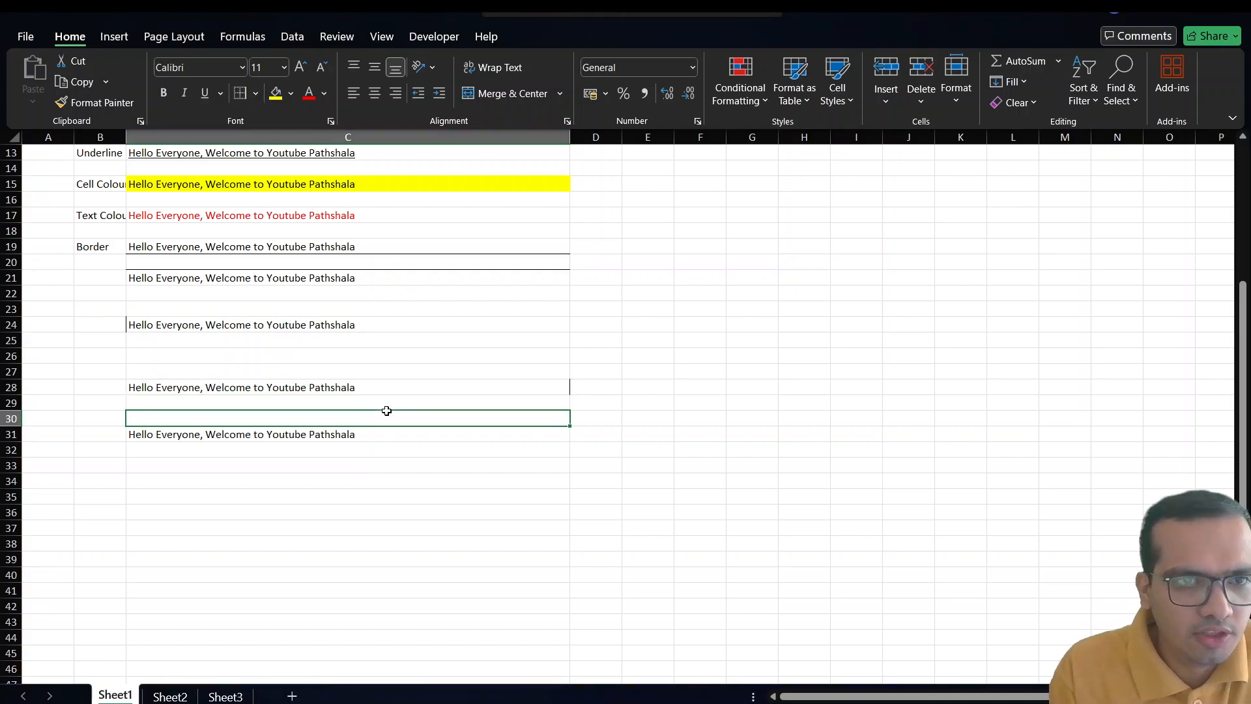
- Delete the two surplus empty rows 26 and 27 above the welcome text with the right border
{"action": "key", "text": "Up"}
{"action": "key", "text": "Up"}
{"action": "key", "text": "Up"}
{"action": "key", "text": "Up"}
{"action": "key", "text": "shift+space"}
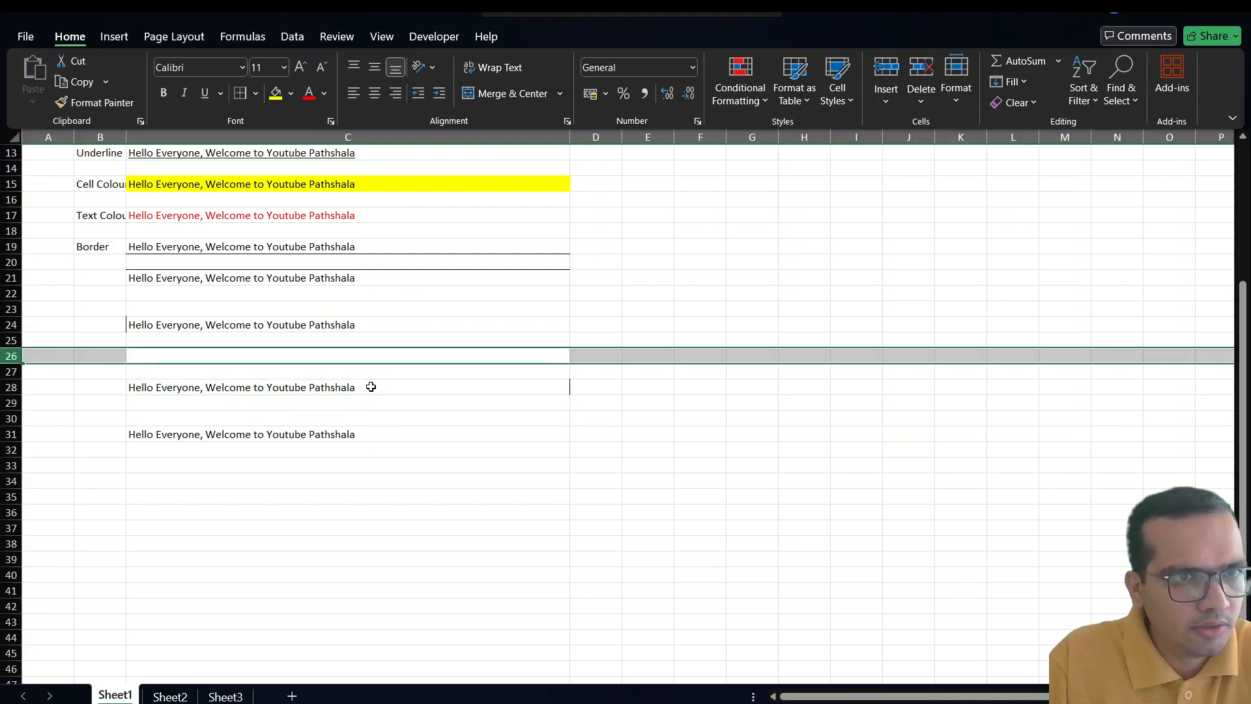
{"action": "key", "text": "Down"}
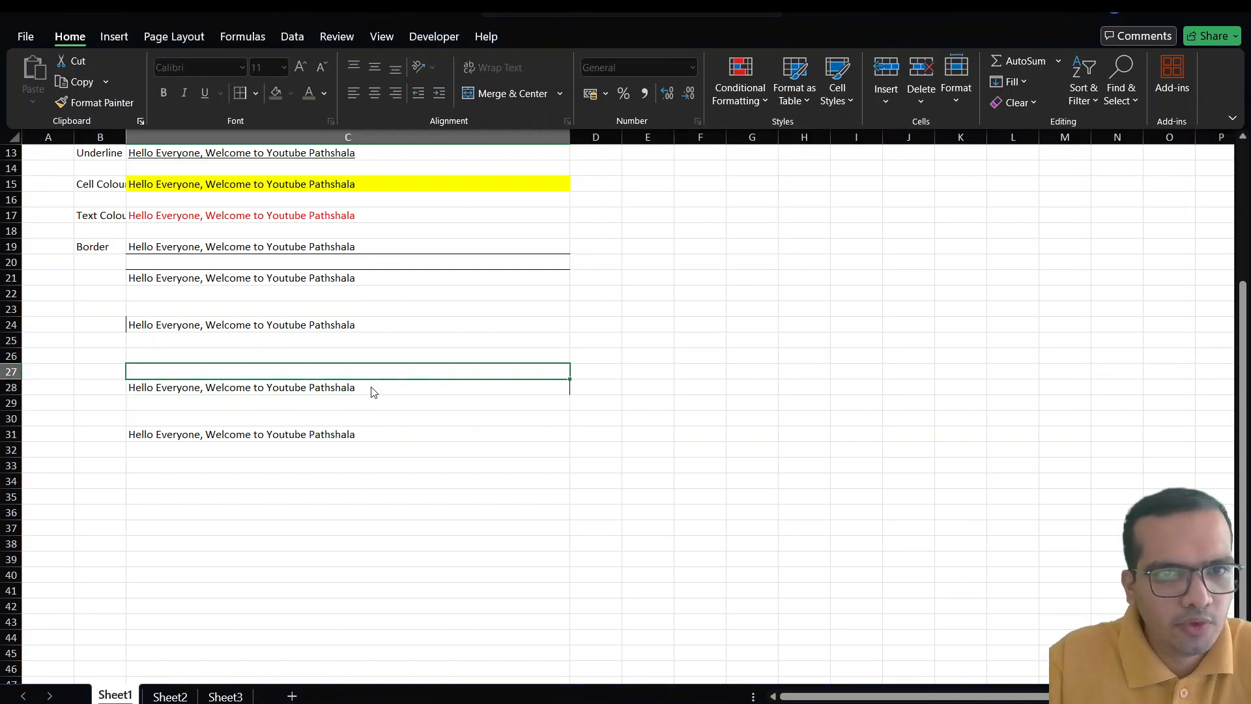
{"action": "key", "text": "Up"}
{"action": "key", "text": "shift+space"}
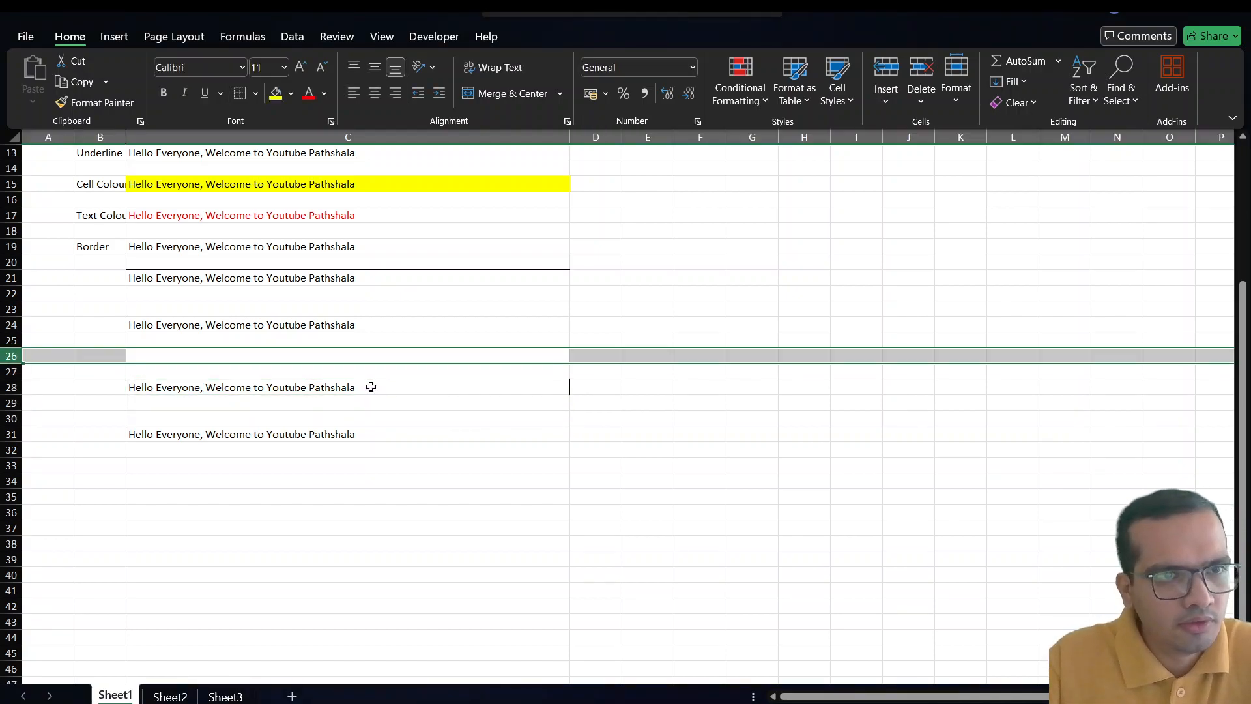
{"action": "key", "text": "shift+Down"}
{"action": "key", "text": "ctrl+minus"}
- Delete the surplus empty row 23 above the welcome text with the left border
{"action": "key", "text": "Up"}
{"action": "key", "text": "Up"}
{"action": "key", "text": "Up"}
{"action": "key", "text": "shift+space"}
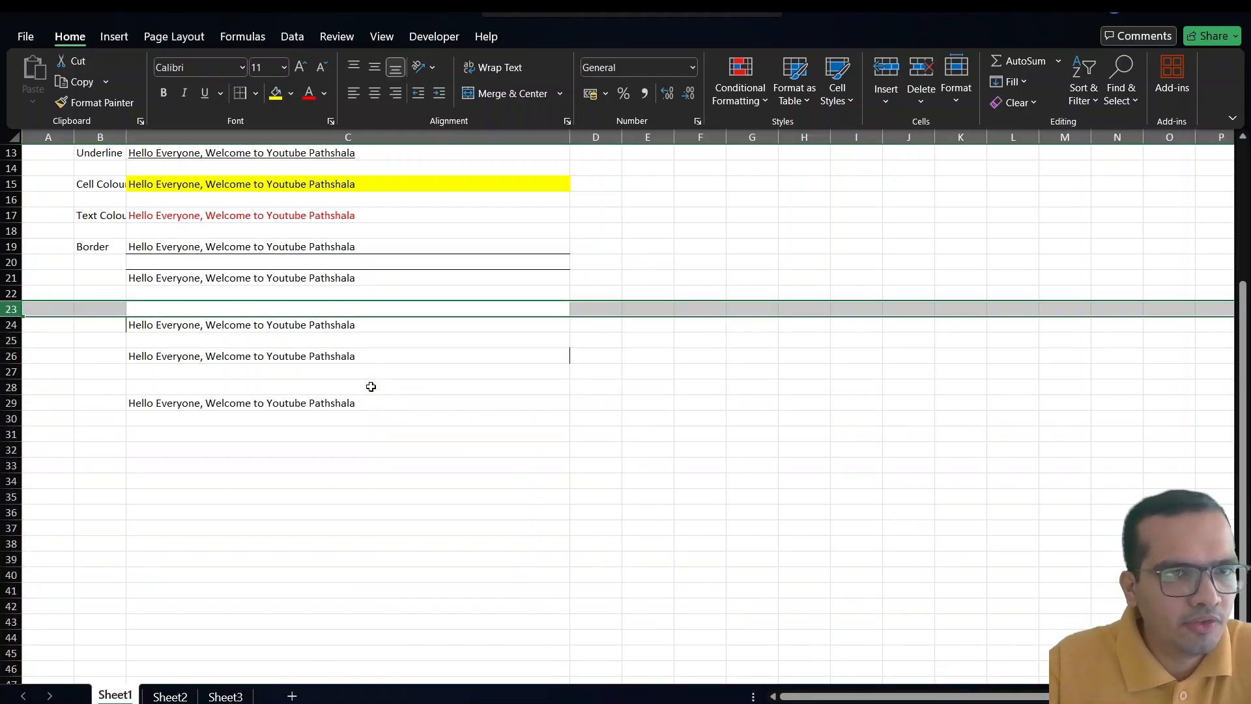
{"action": "key", "text": "ctrl+minus"}
{"action": "key", "text": "Down"}
{"action": "key", "text": "Down"}
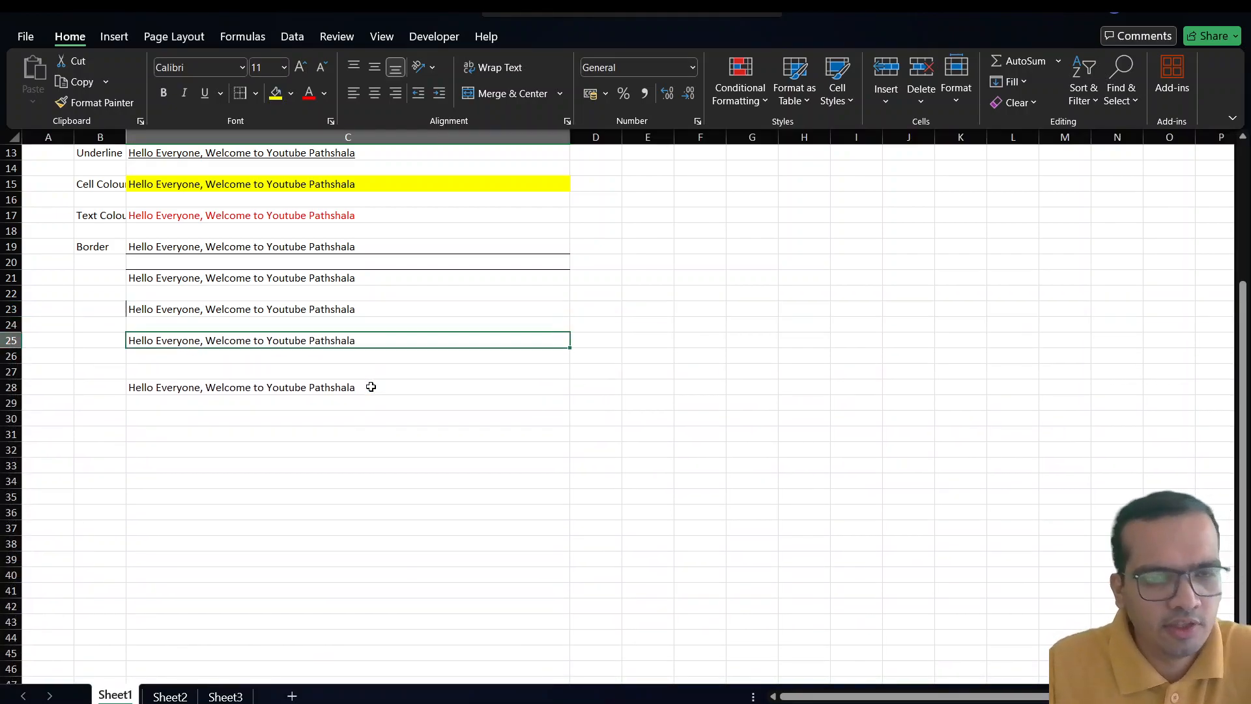
{"action": "key", "text": "Down"}
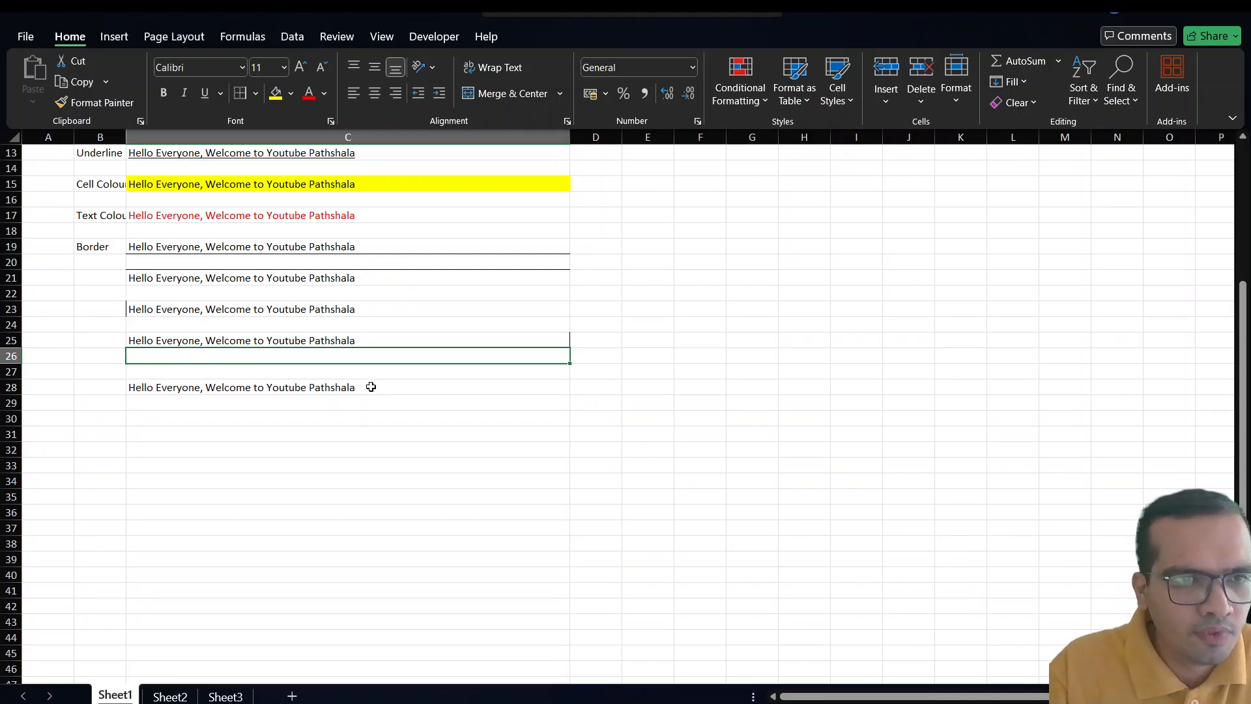
- Apply a border on all four sides of the welcome text cell C28 and deselect it
{"action": "left_click", "coordinate": [361, 401]}
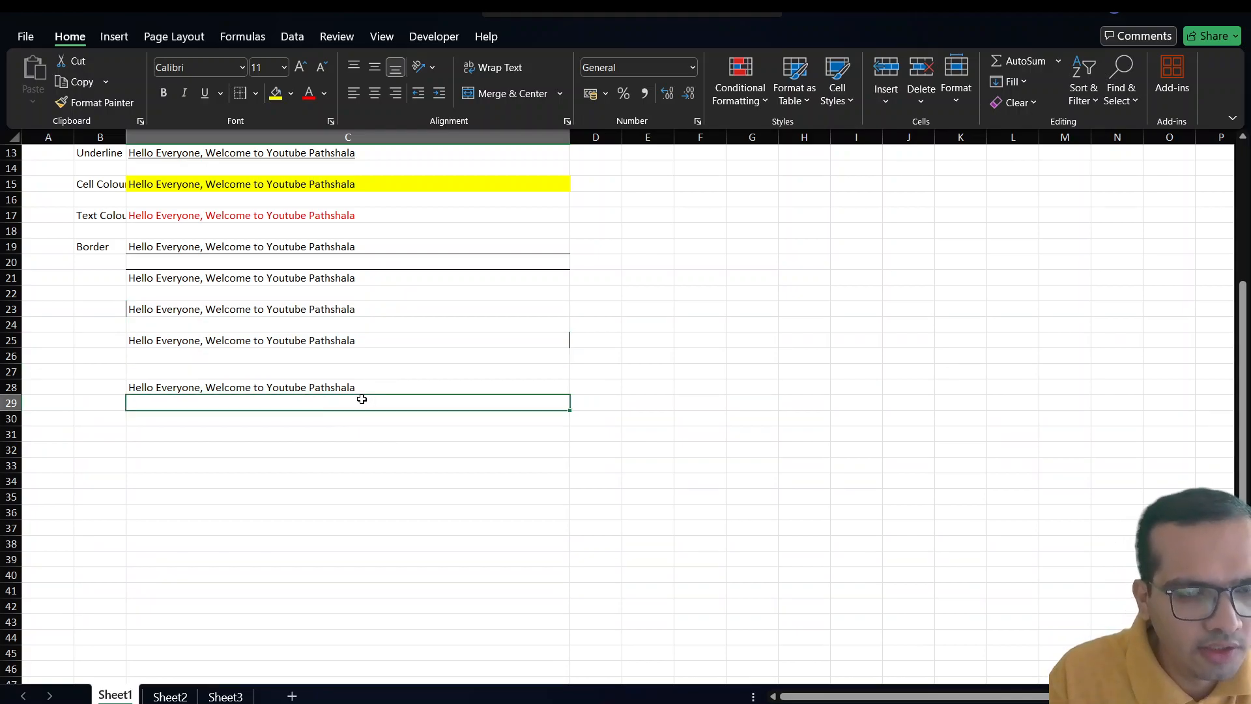
{"action": "left_click", "coordinate": [406, 383]}
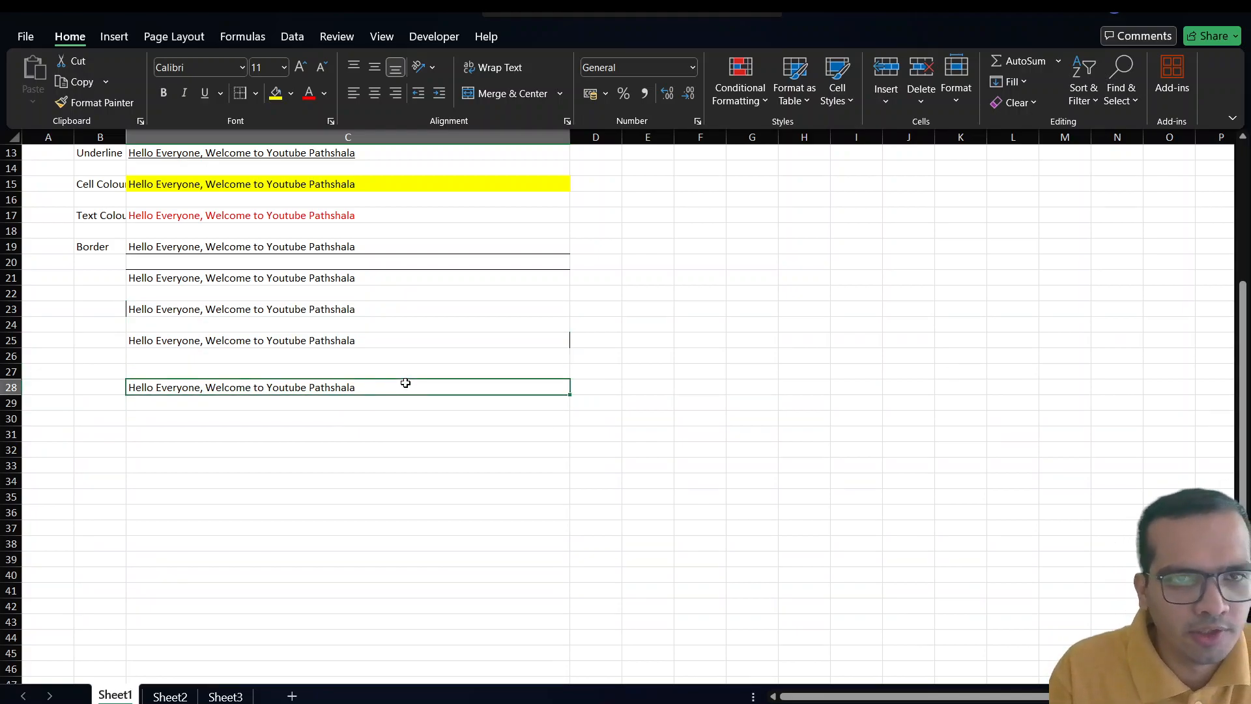
{"action": "left_click", "coordinate": [348, 398]}
{"action": "left_click", "coordinate": [334, 388]}
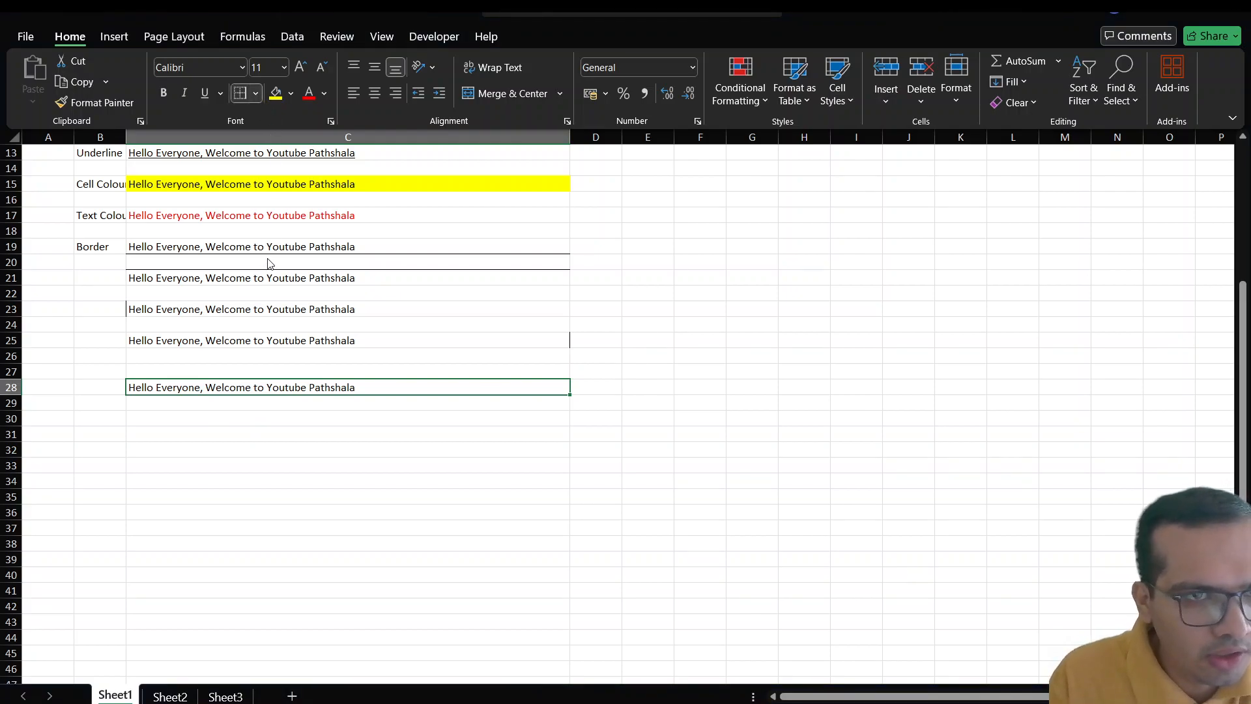
{"action": "left_click", "coordinate": [214, 419]}
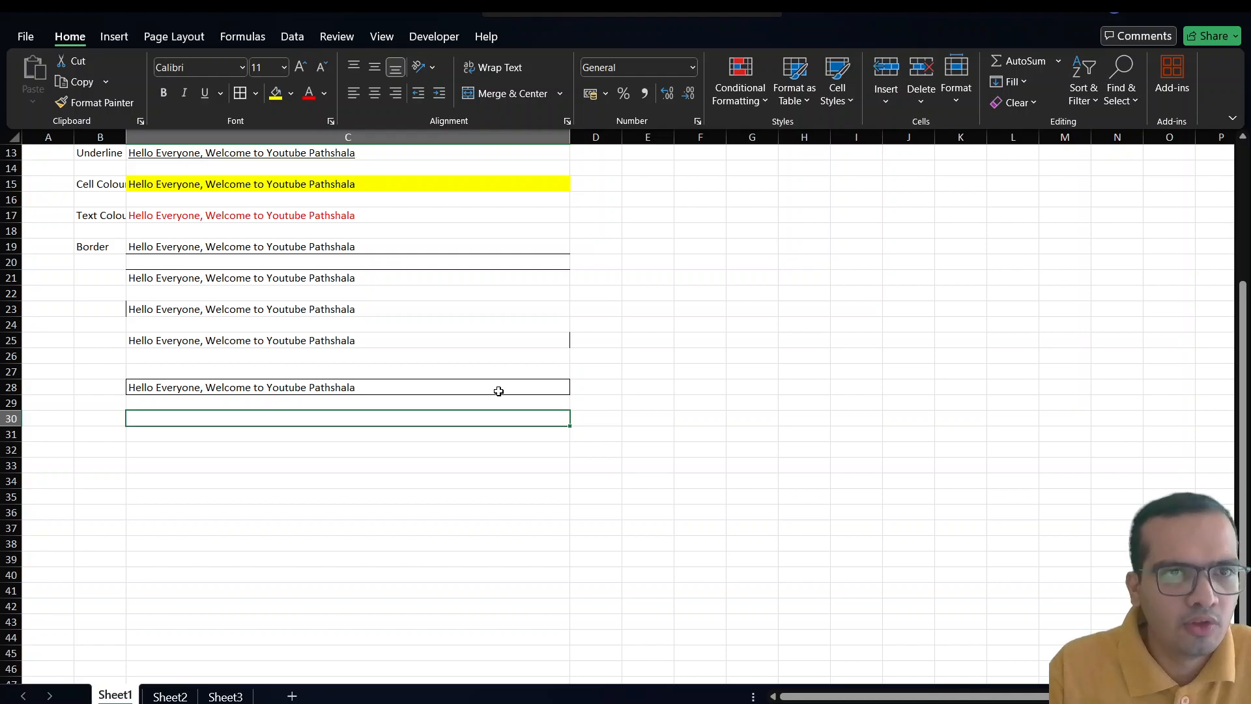
{"action": "scroll", "coordinate": [499, 391], "scroll_direction": "up", "scroll_amount": 4}
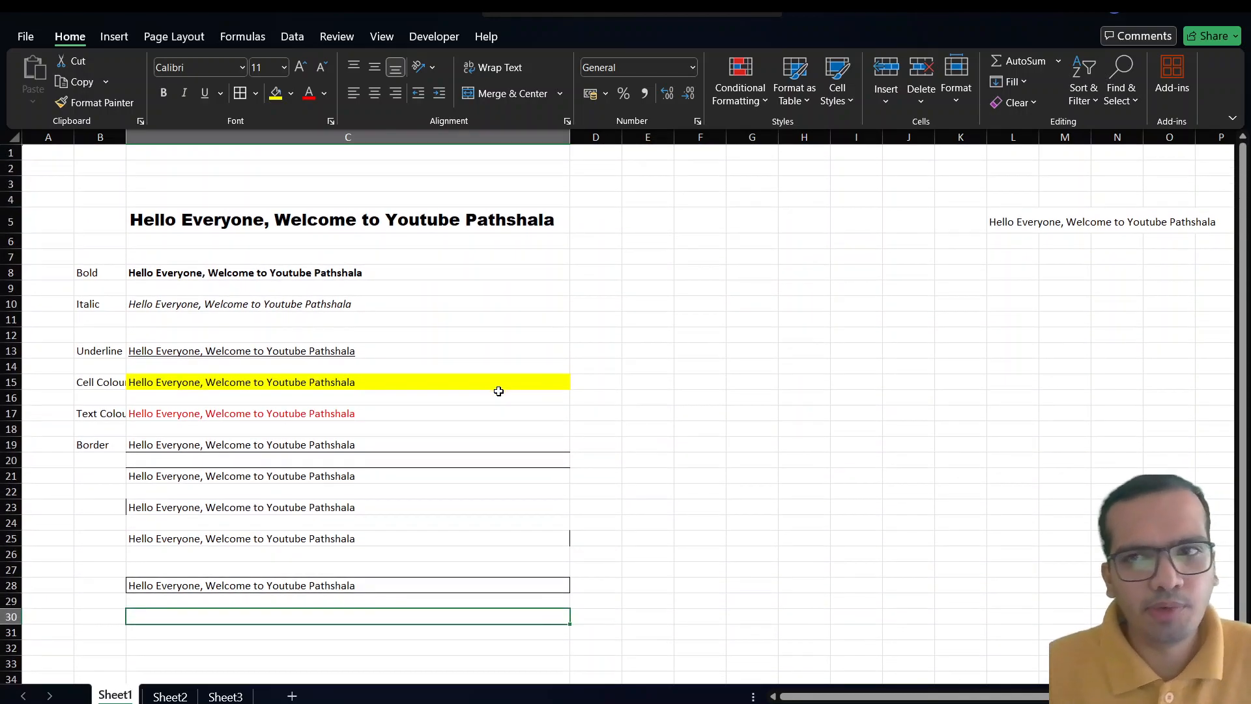